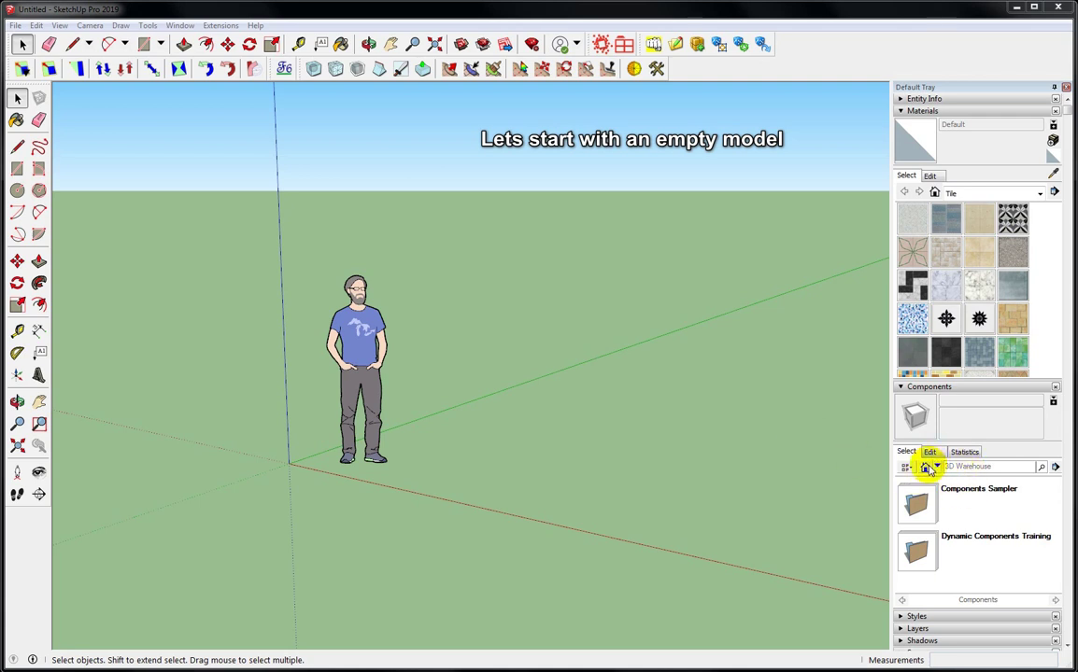
Step: Delete the default human figure component from the model
click(924, 466)
right_click(958, 511)
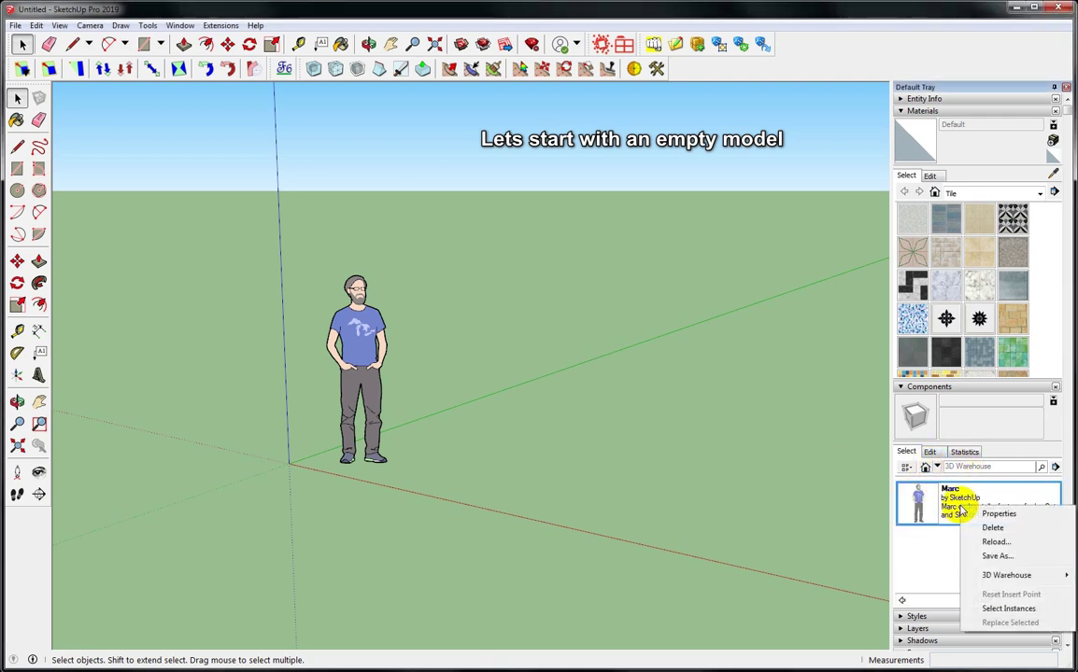
click(989, 527)
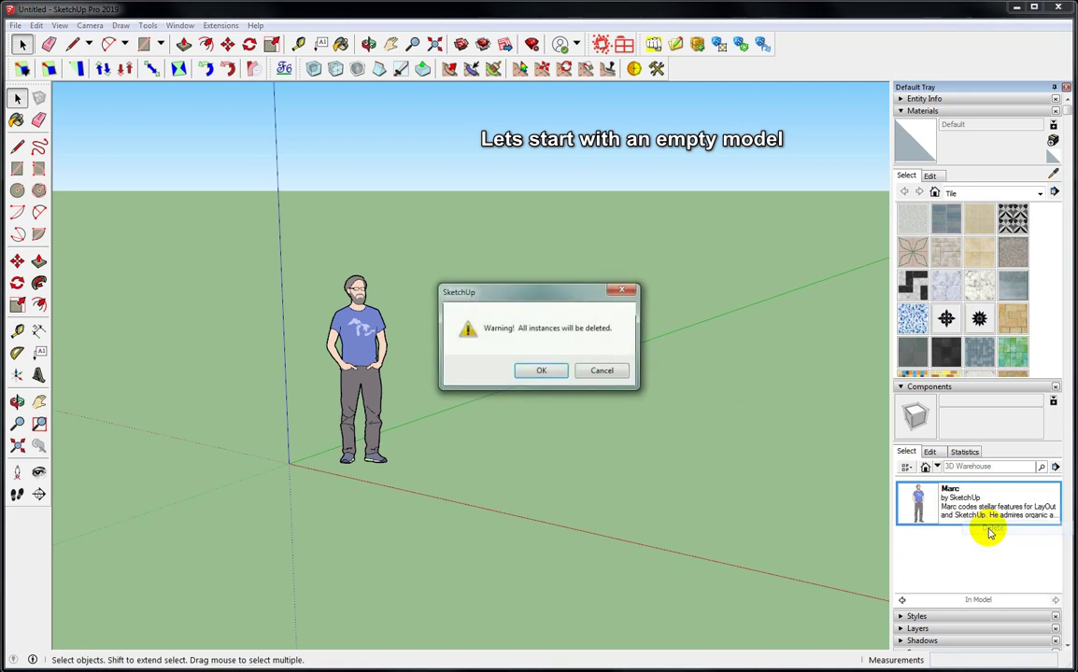
click(556, 372)
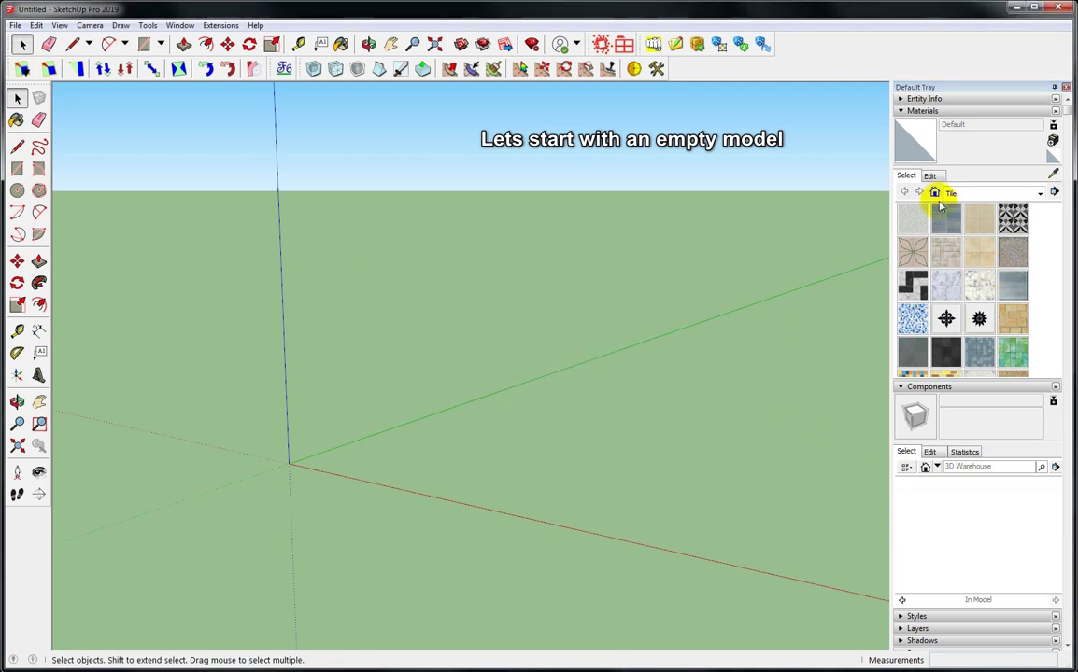
Step: Purge all unused materials from the In Model materials list
click(934, 192)
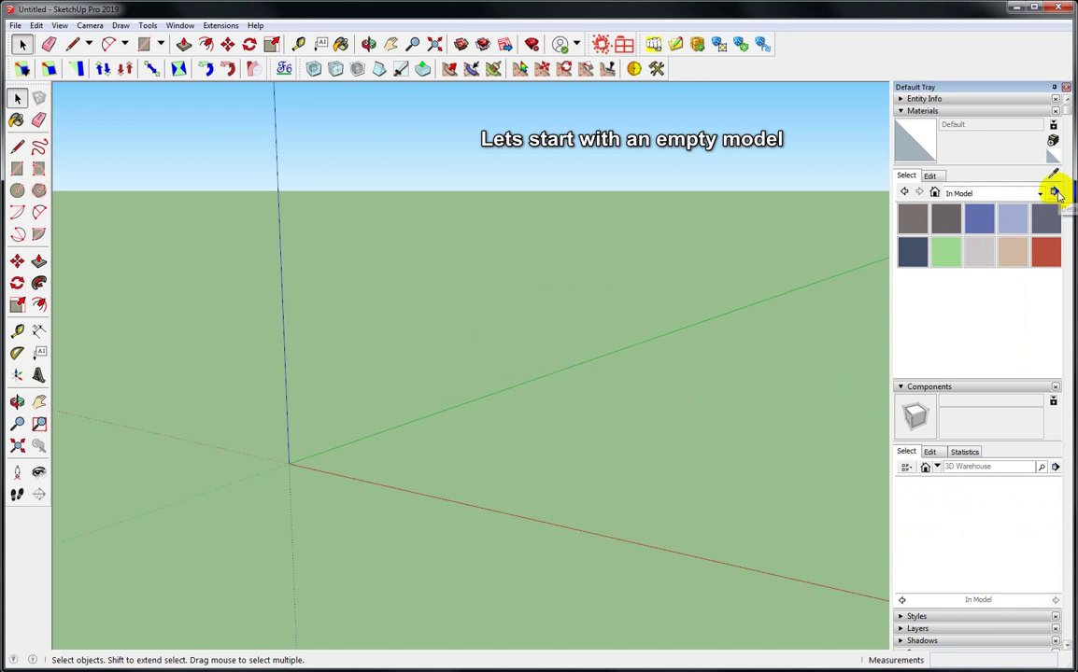
click(1054, 193)
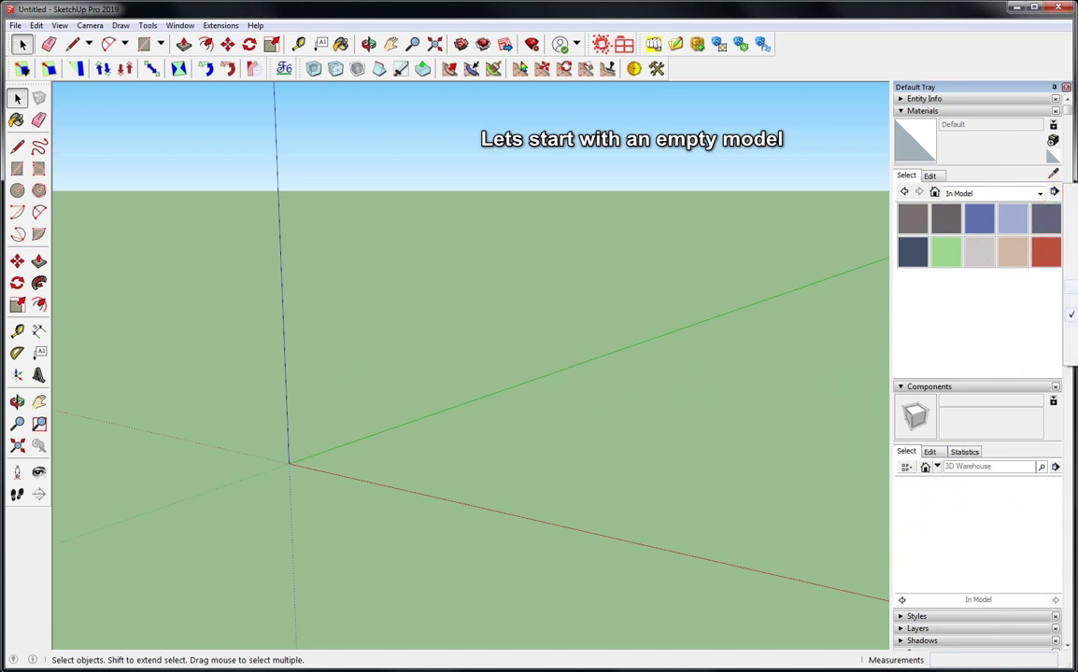
click(1072, 353)
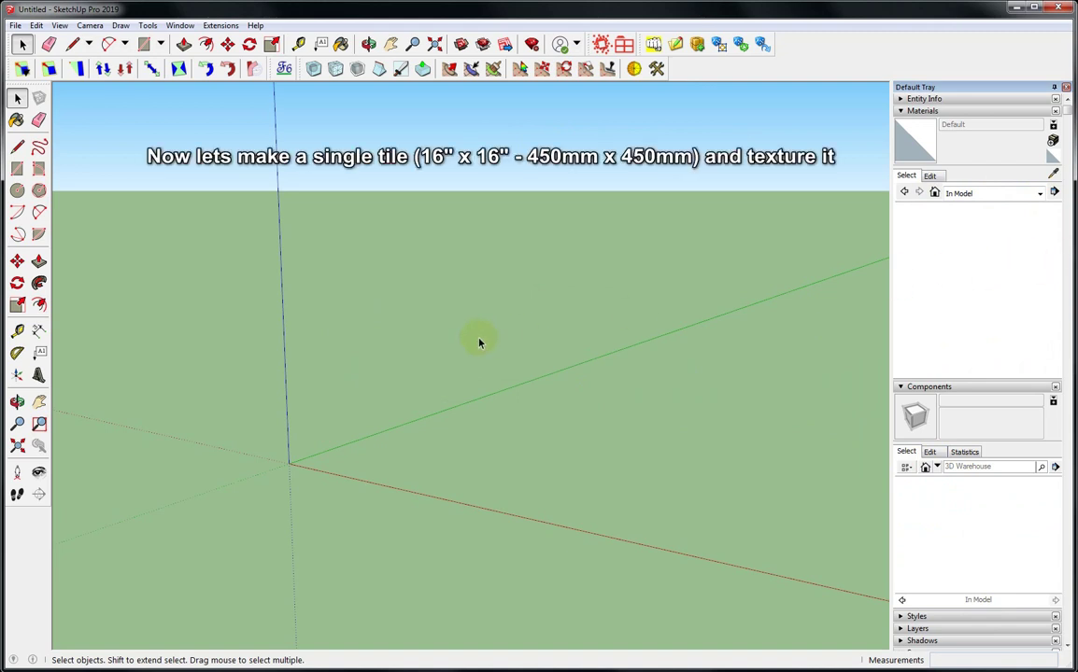
Step: Draw a 16-inch square rectangle with its corner at the origin
key(r)
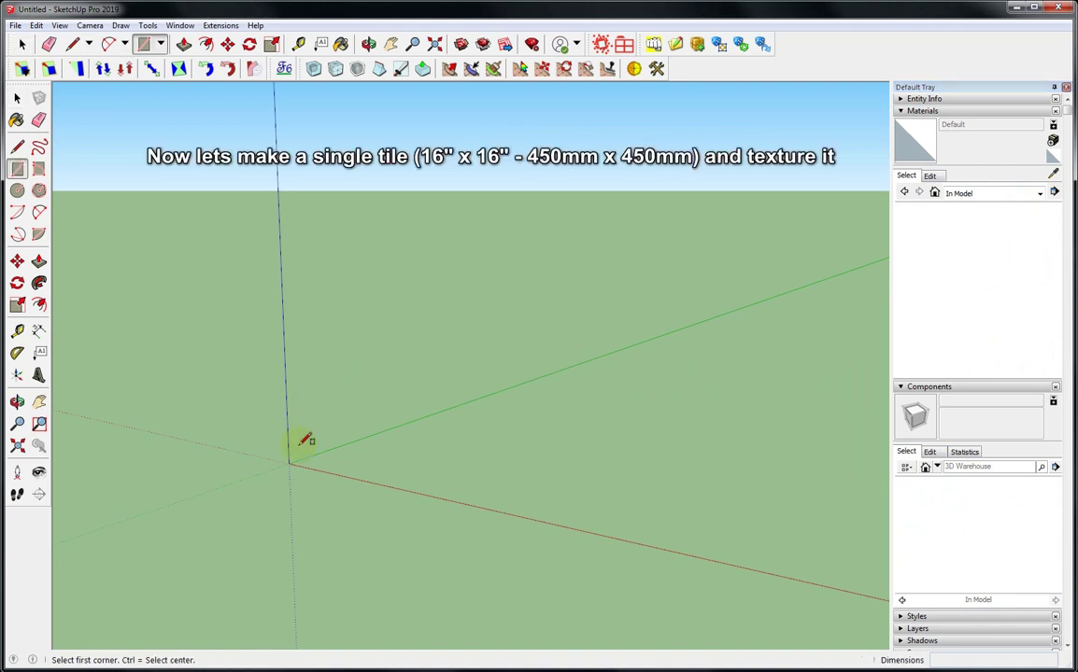
click(290, 463)
text(16,16)
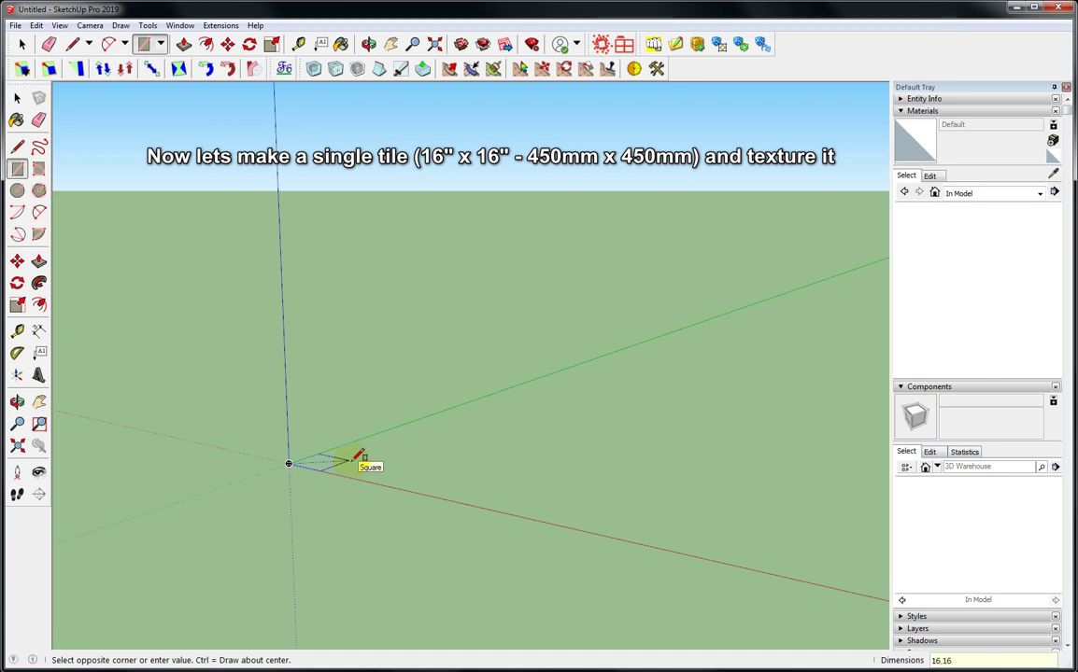
key(Return)
Step: Reverse the tile face so its front side faces up
key(space)
mouse_move(308, 463)
middle_down()
mouse_move(388, 556)
mouse_move(560, 620)
mouse_move(506, 620)
mouse_move(594, 548)
mouse_move(461, 489)
middle_up()
scroll(442, 453, up, 3)
scroll(441, 453, up, 3)
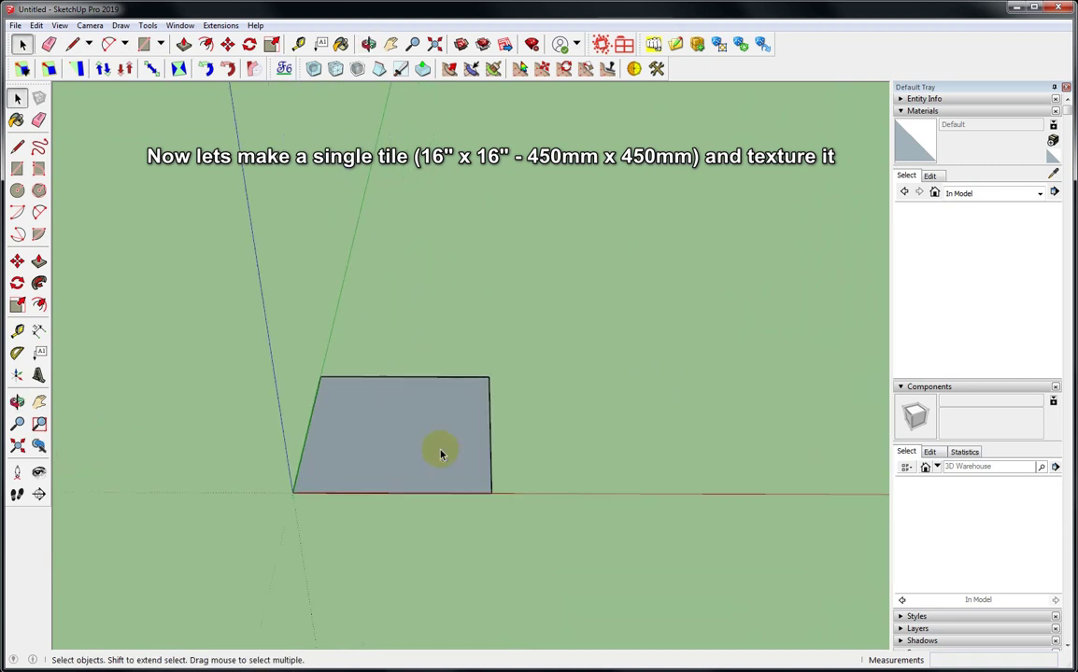
click(414, 438)
right_click(414, 438)
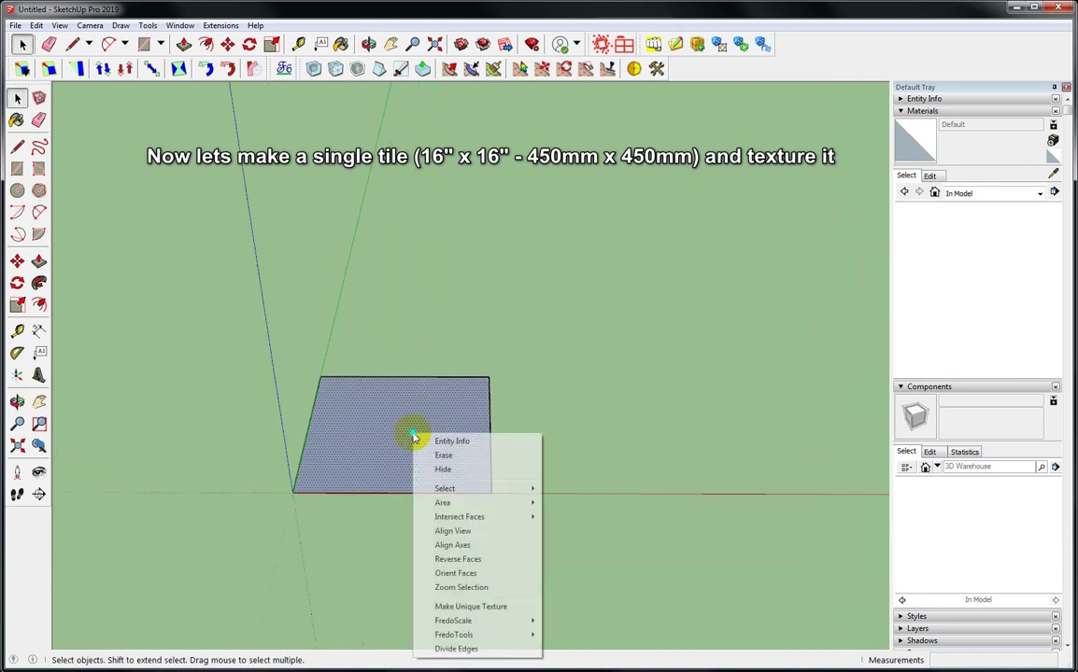
click(499, 560)
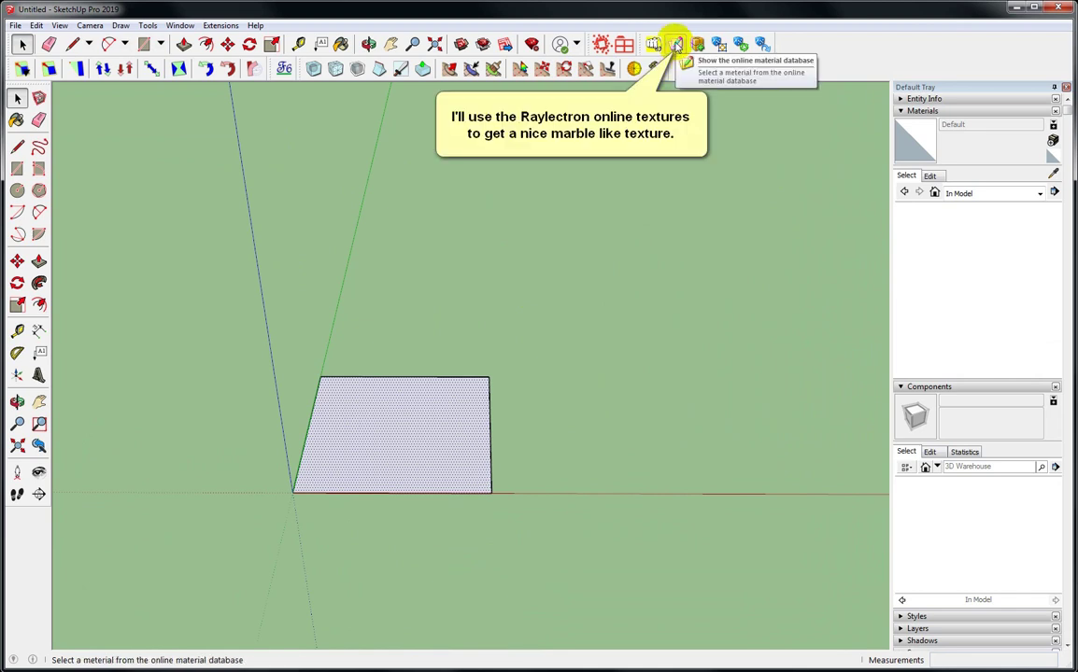
Step: Add the Fake Floor Tile texture from Raylectron's Max Textures > Marble and Tiles library
click(675, 44)
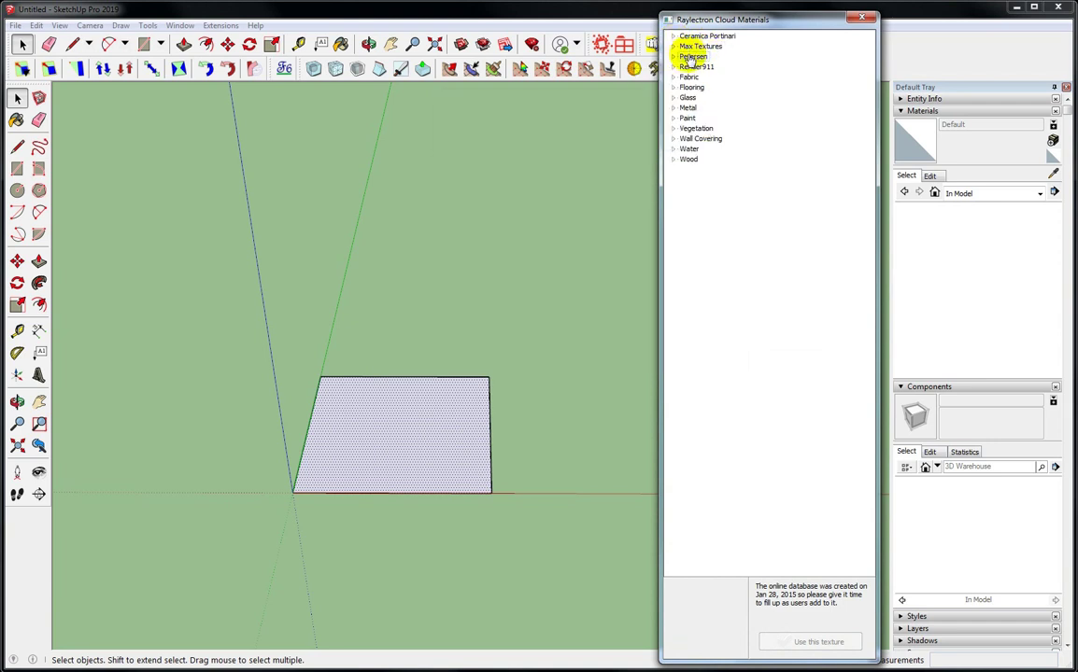
click(673, 47)
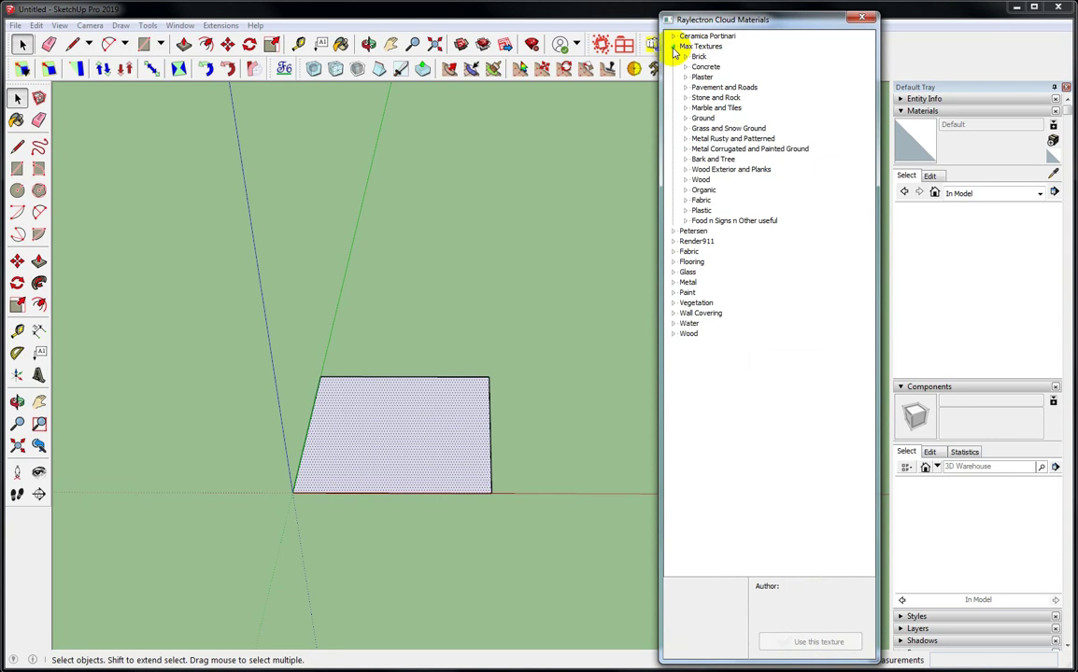
click(685, 108)
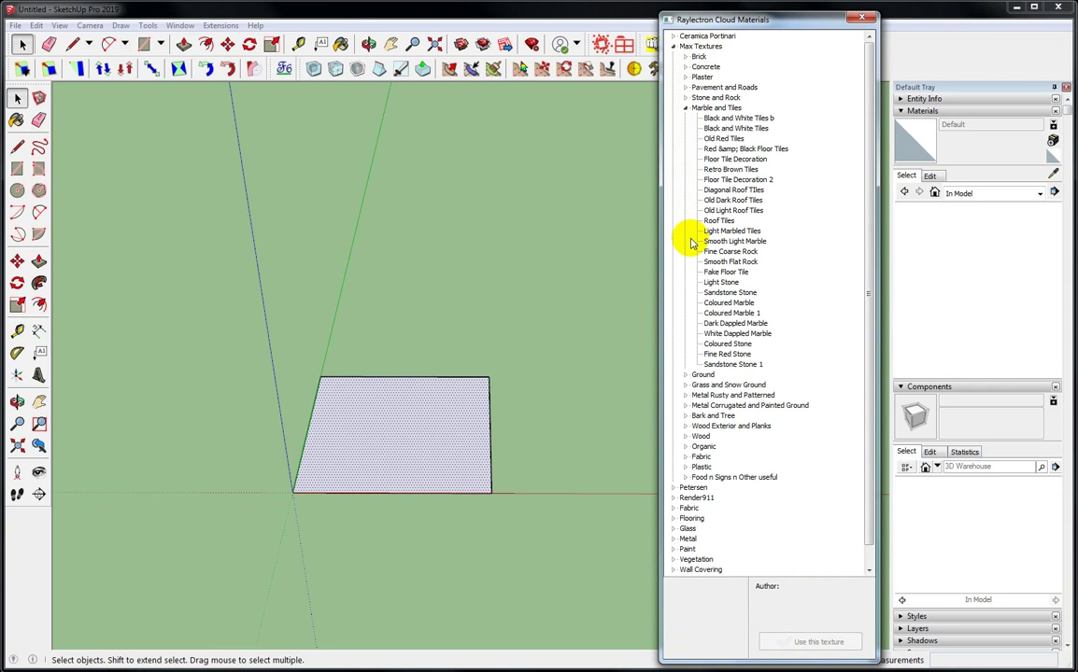
click(728, 275)
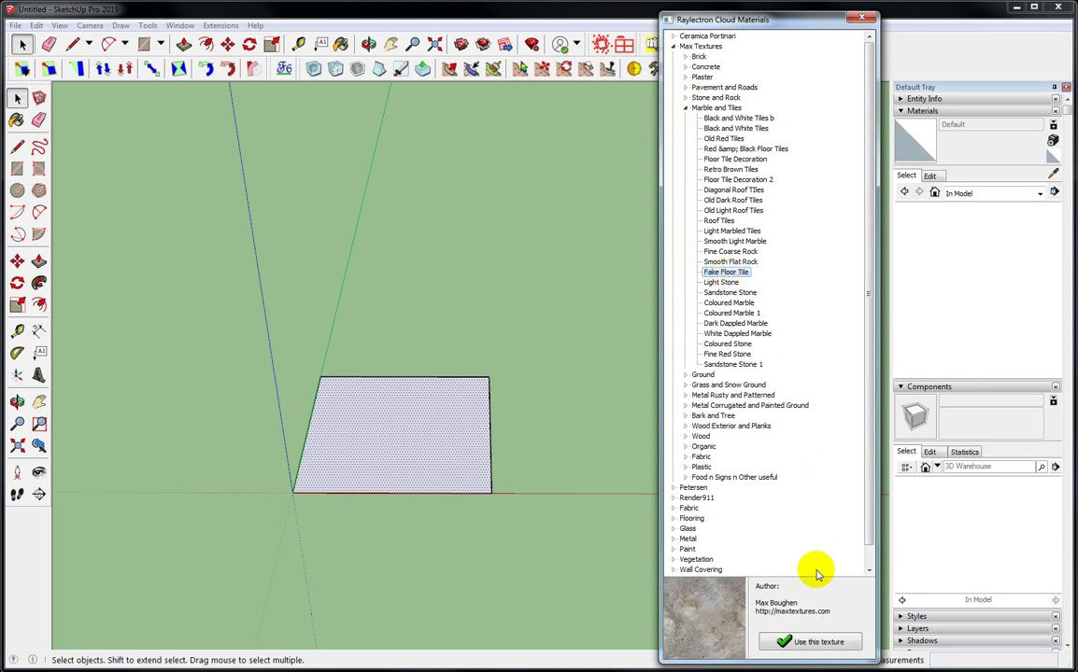
click(807, 644)
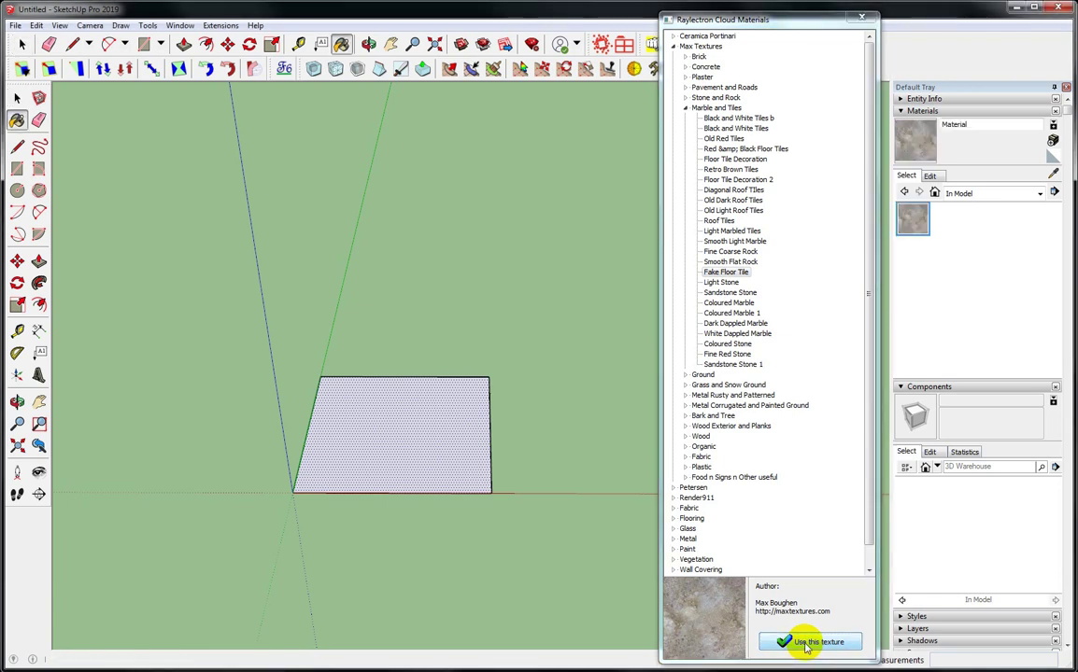
click(864, 21)
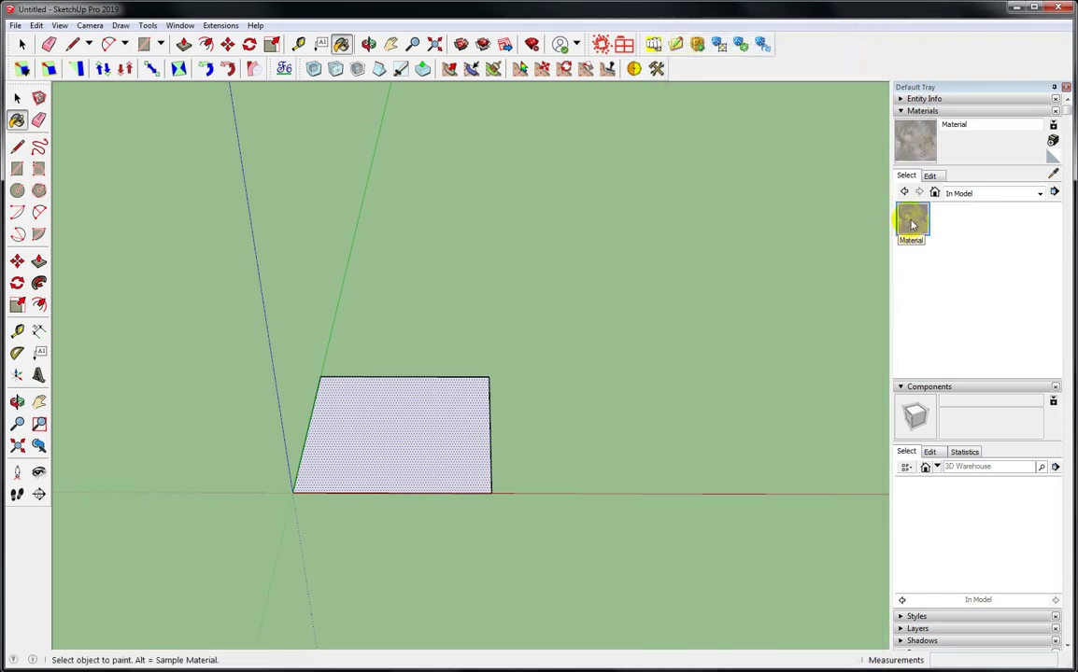
Step: Paint the tile with Fake Floor Tile and set its texture width to 16 inches
click(411, 437)
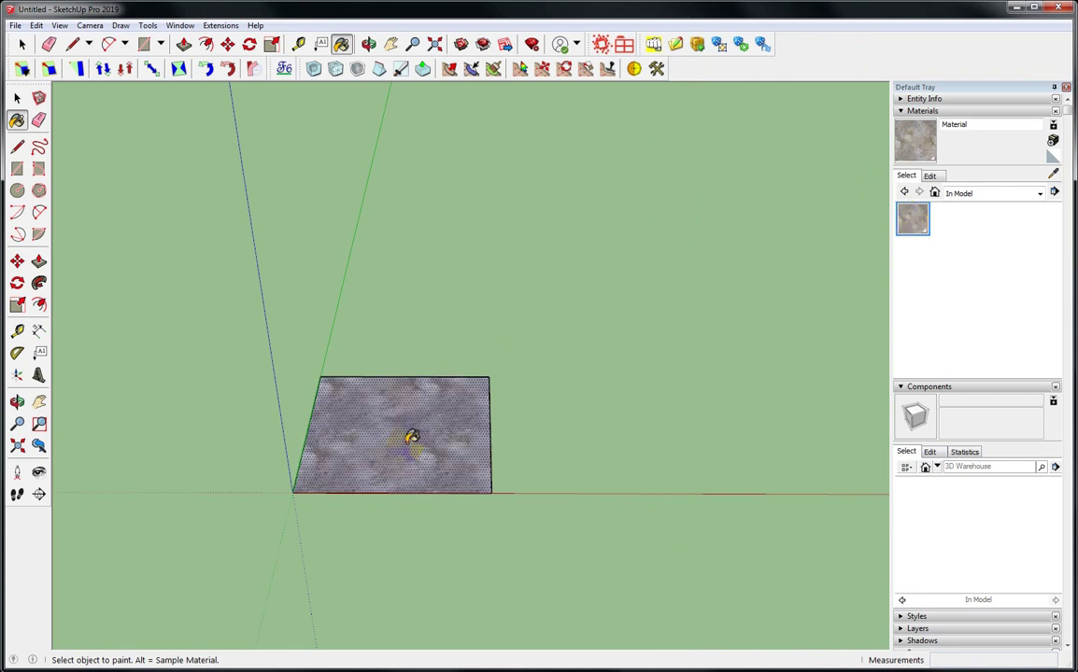
click(929, 176)
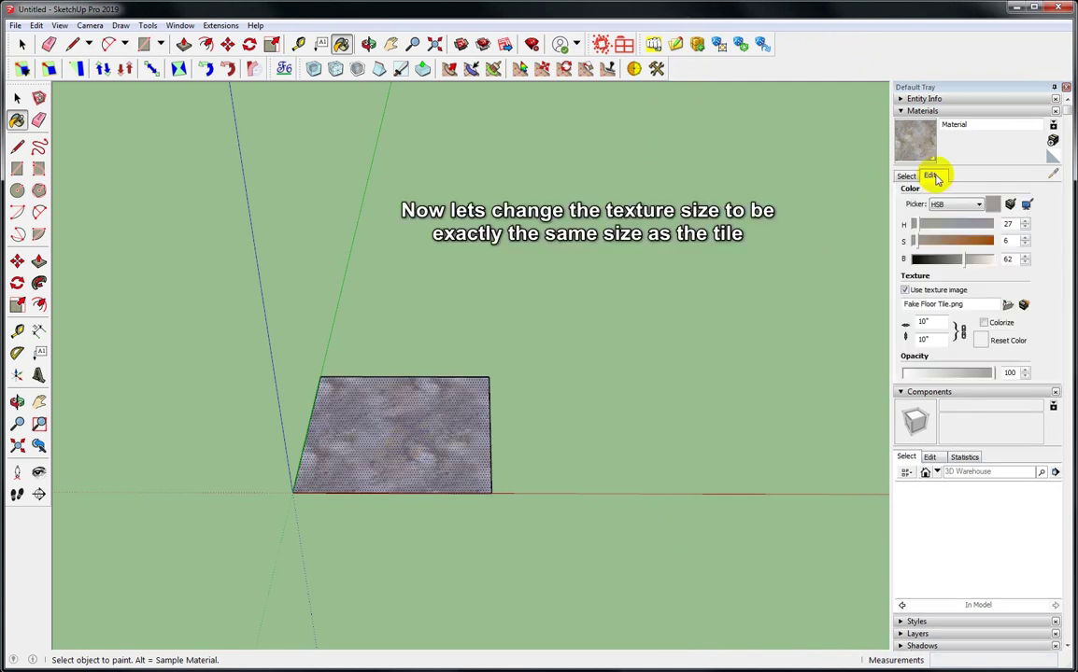
click(935, 322)
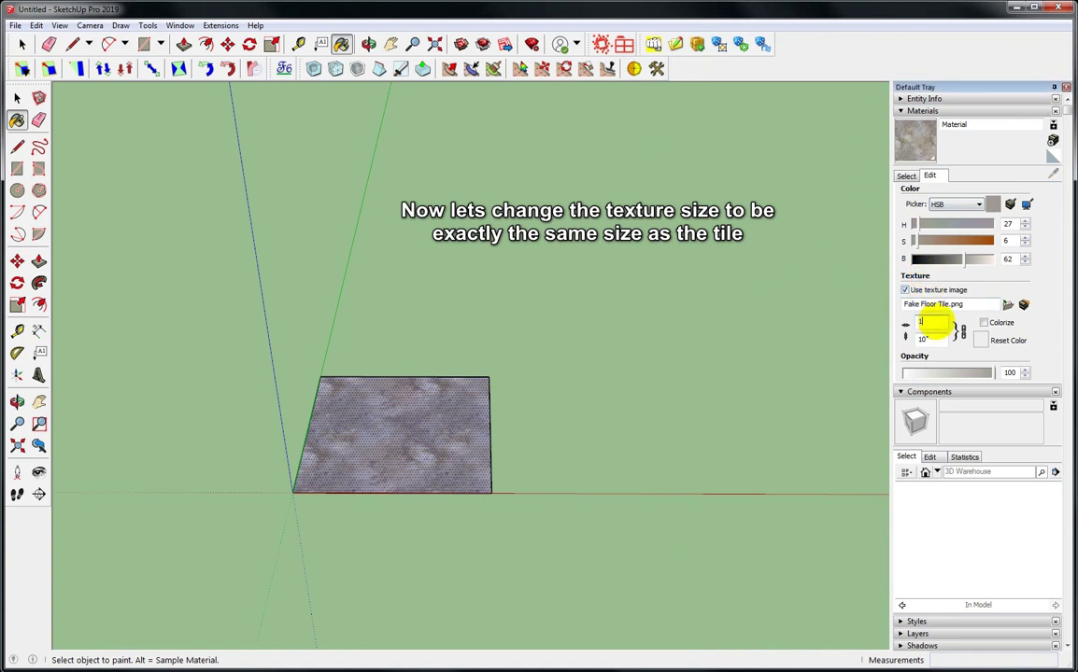
text(6)
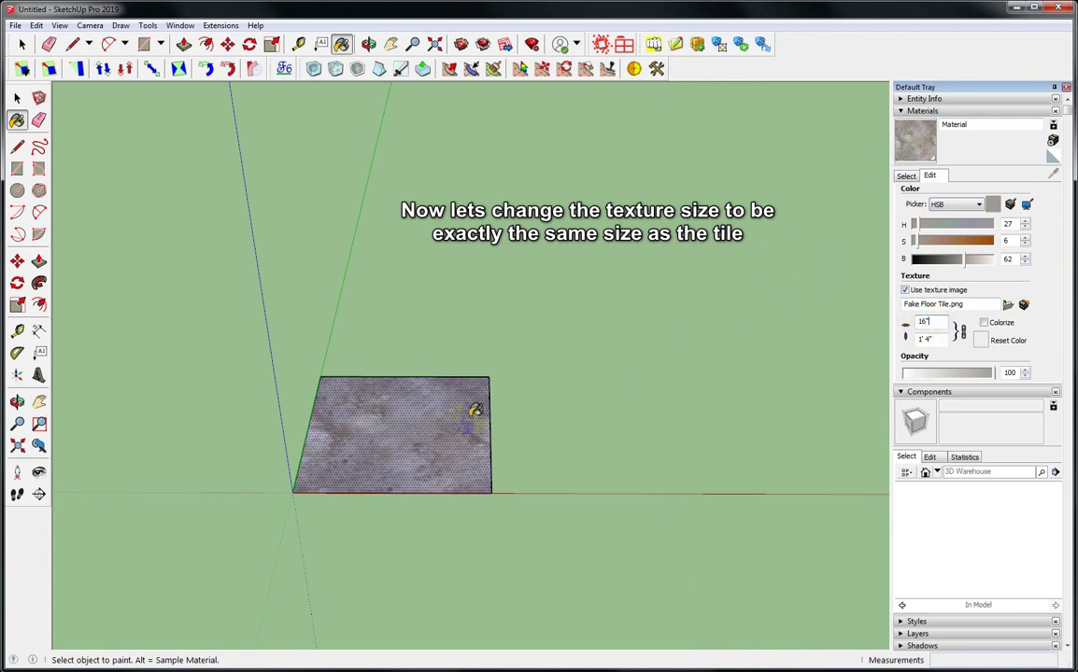
click(17, 97)
click(434, 329)
middle_drag(387, 423, 398, 451)
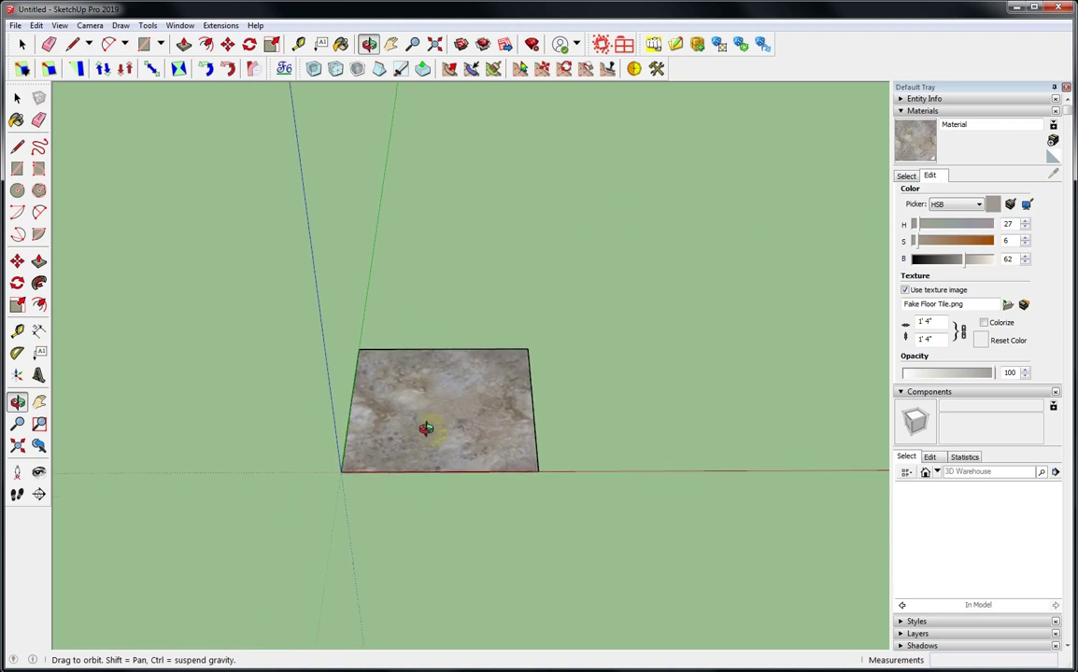
right_click(424, 416)
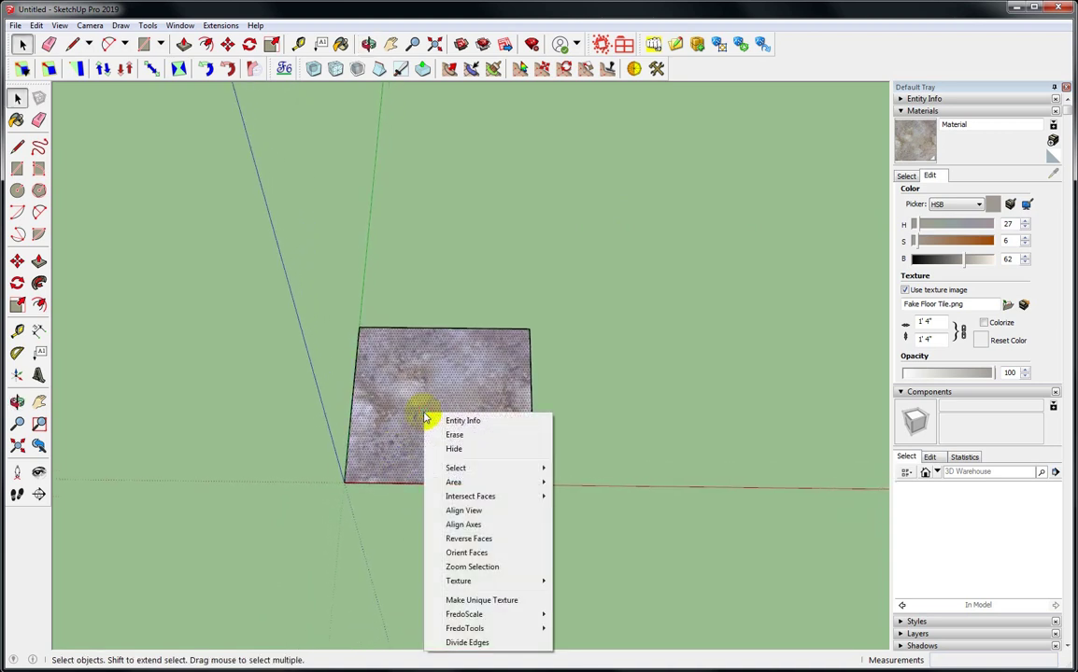
mouse_move(458, 581)
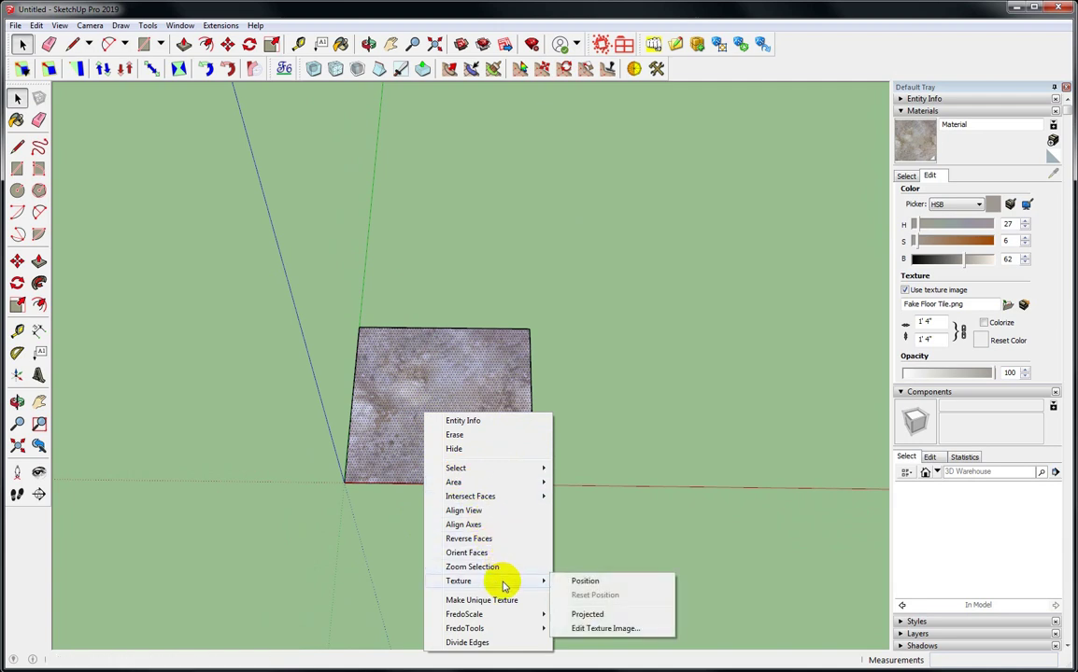
click(597, 582)
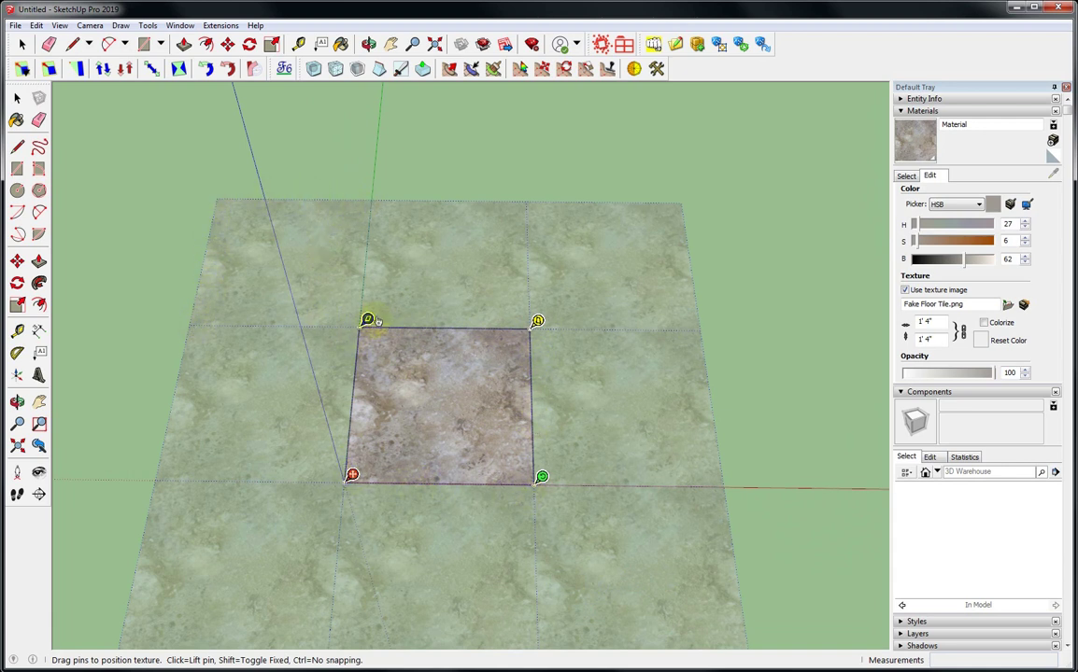
click(531, 171)
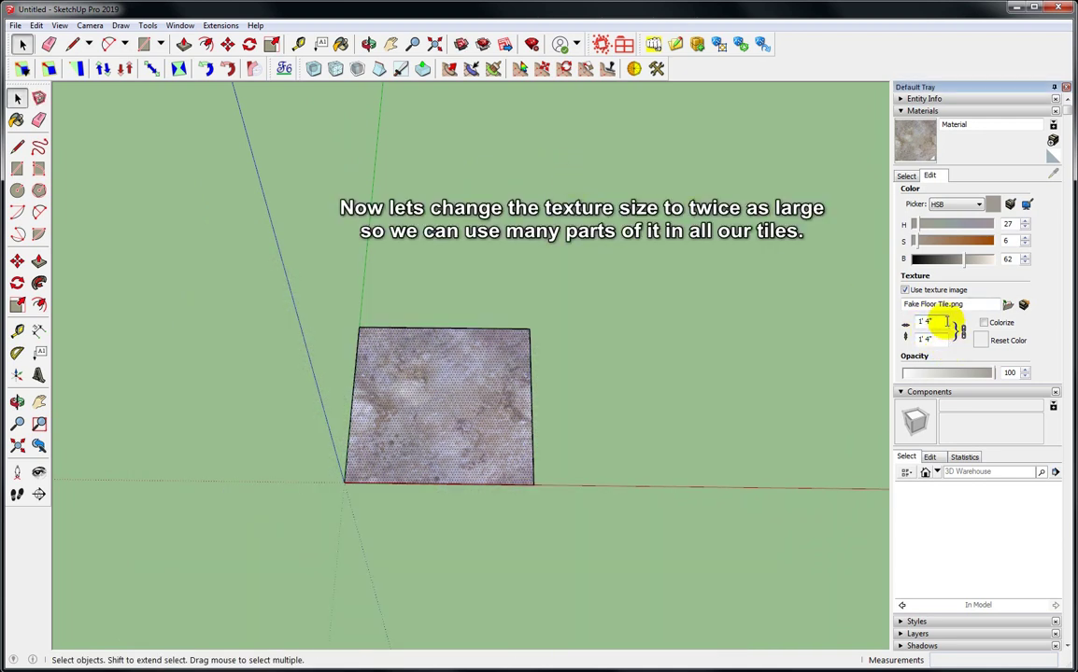
Step: Set the Fake Floor Tile texture width to 32 inches and reposition it on the tile
text(32)
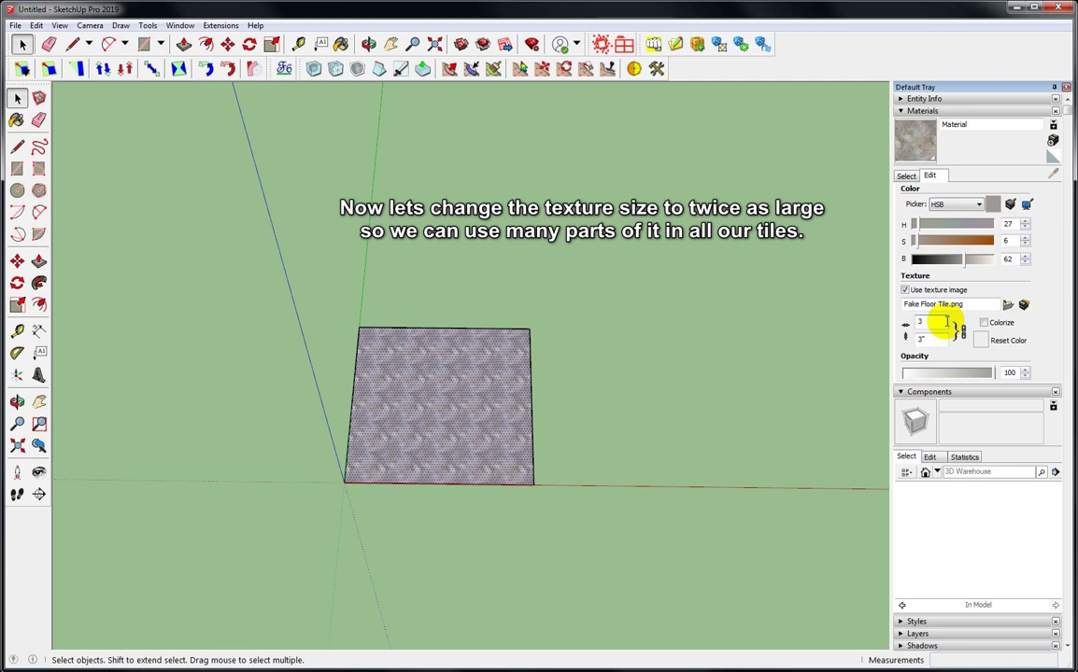
click(572, 267)
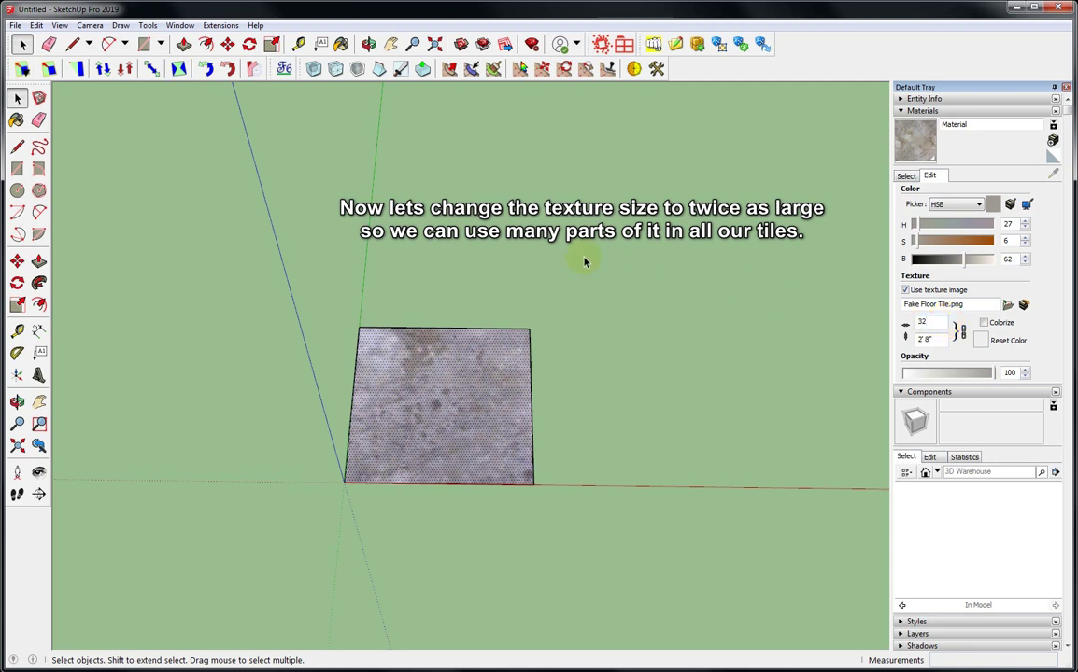
right_click(458, 413)
mouse_move(523, 578)
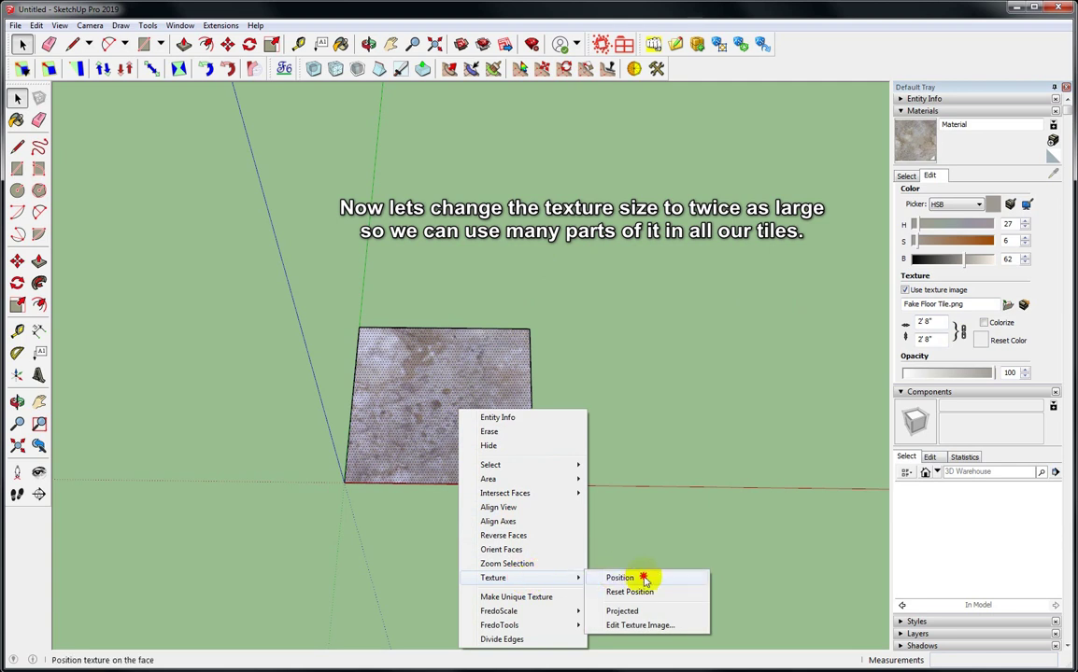
click(620, 578)
scroll(389, 558, down, 2)
scroll(389, 559, down, 1)
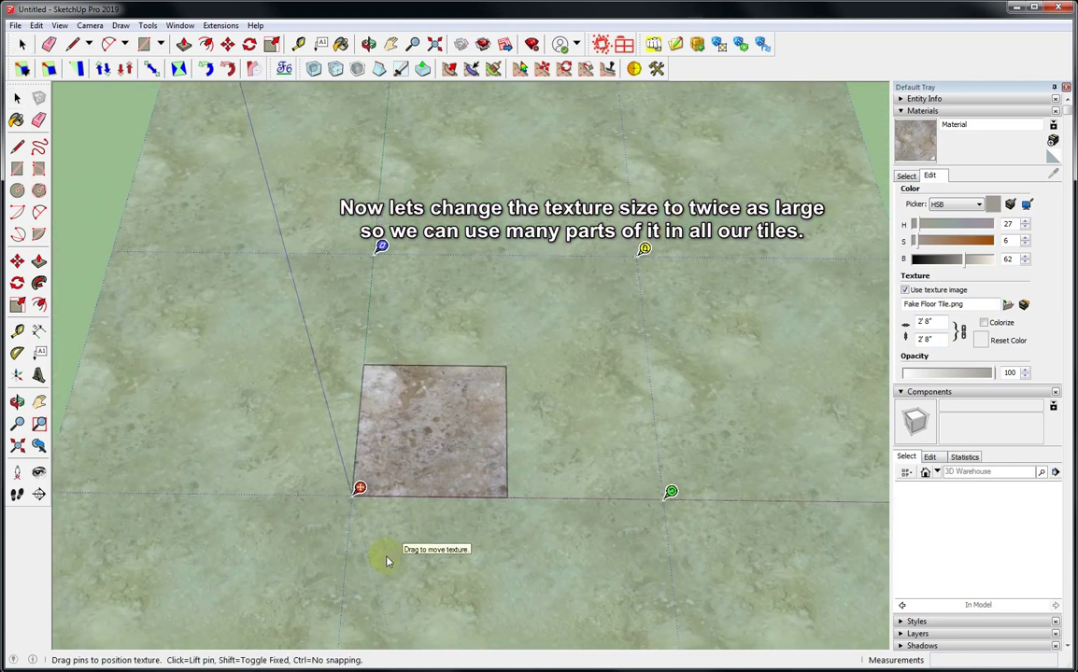
click(560, 261)
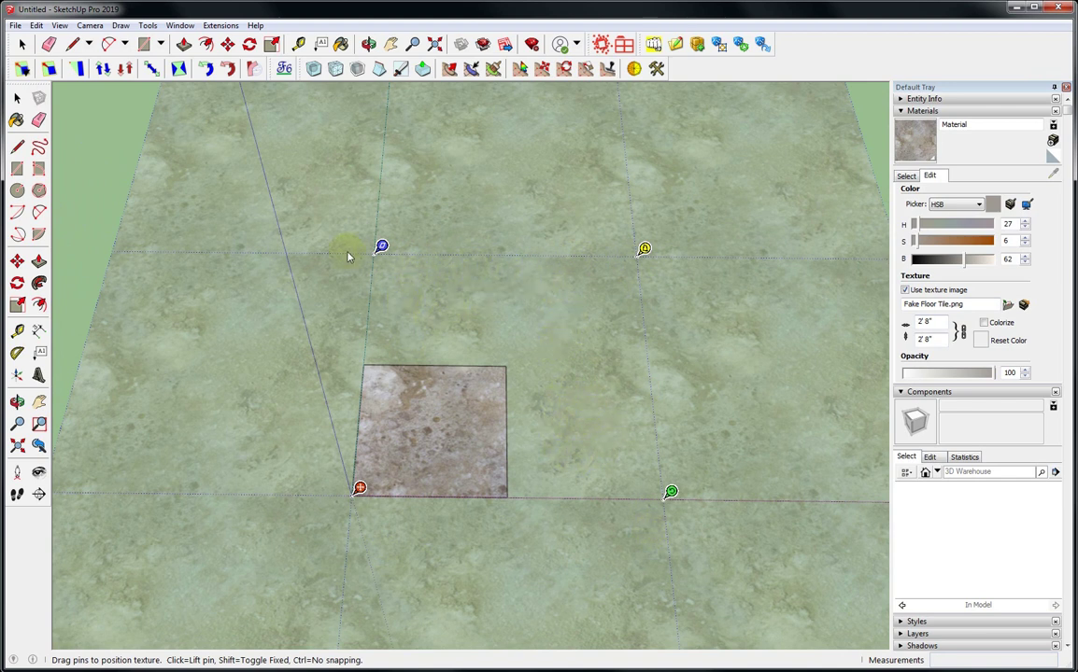
click(91, 140)
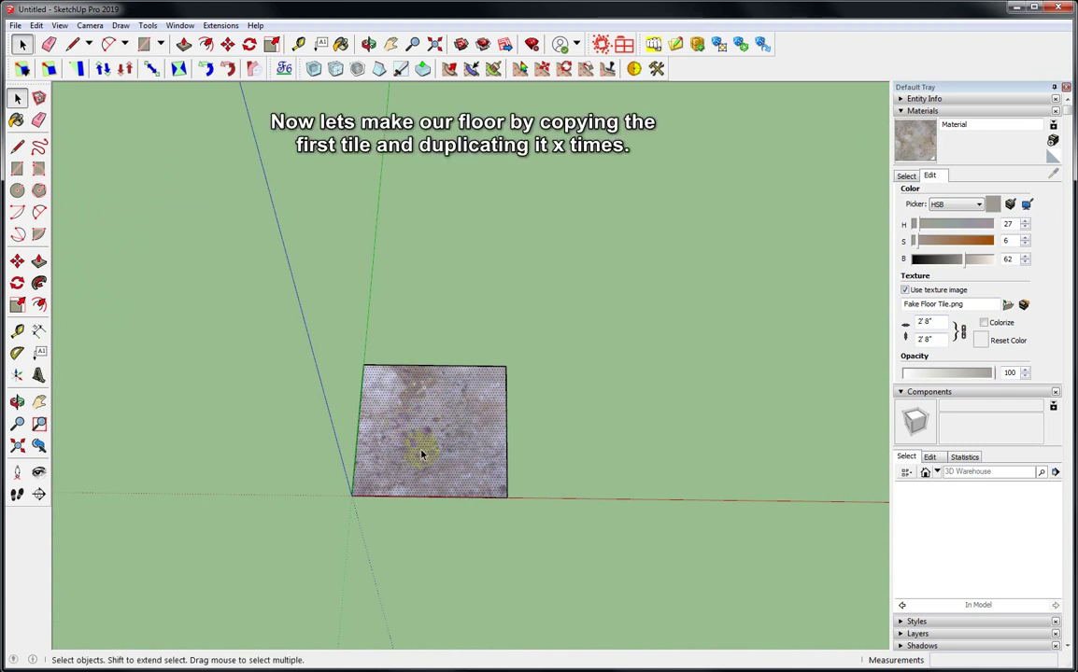
Step: Place guides 1/4 inch off the tile's right and top edges
key(t)
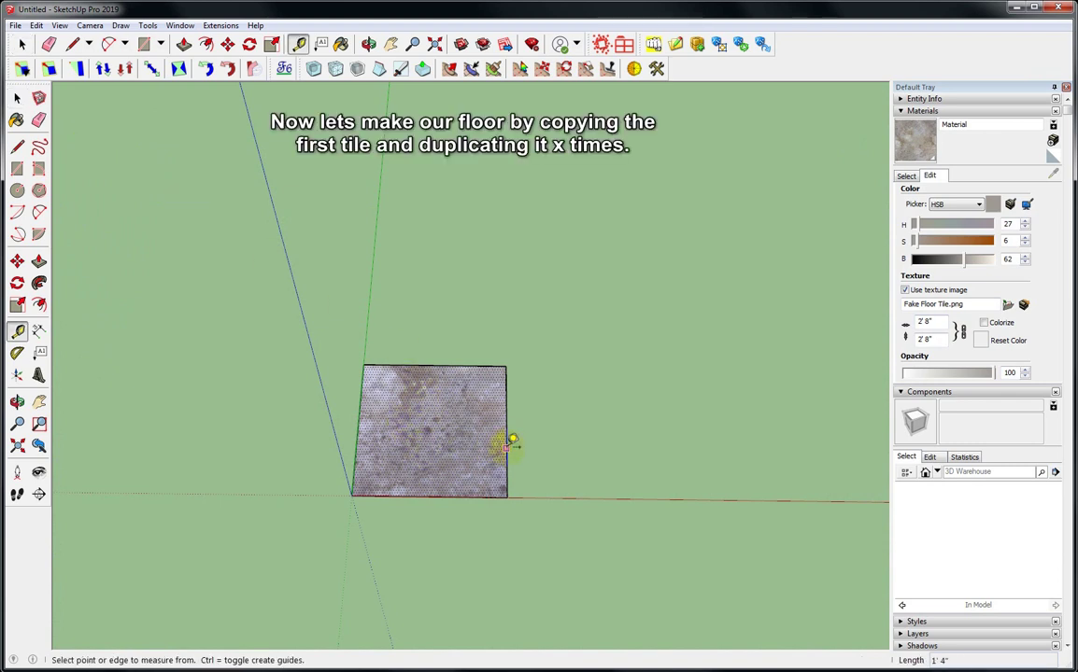
click(505, 447)
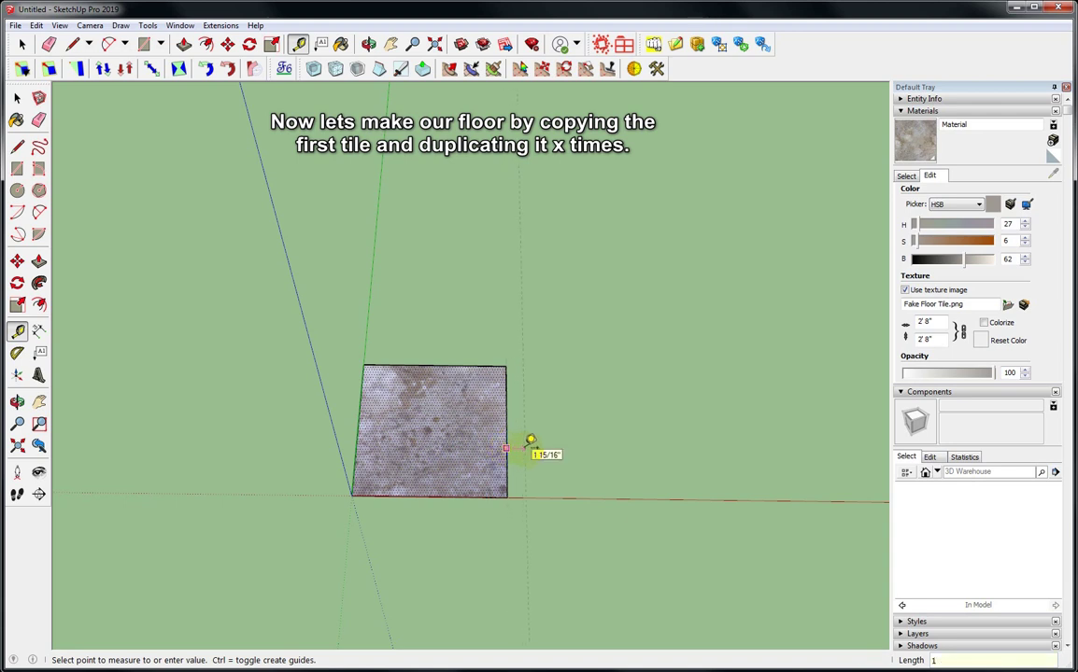
click(530, 440)
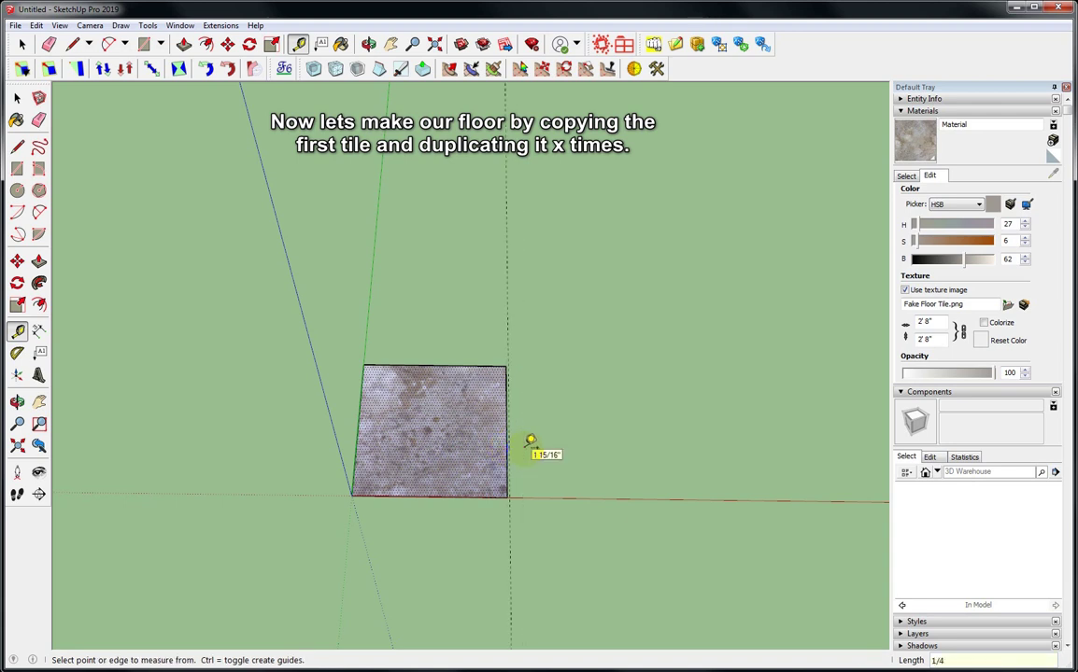
click(464, 365)
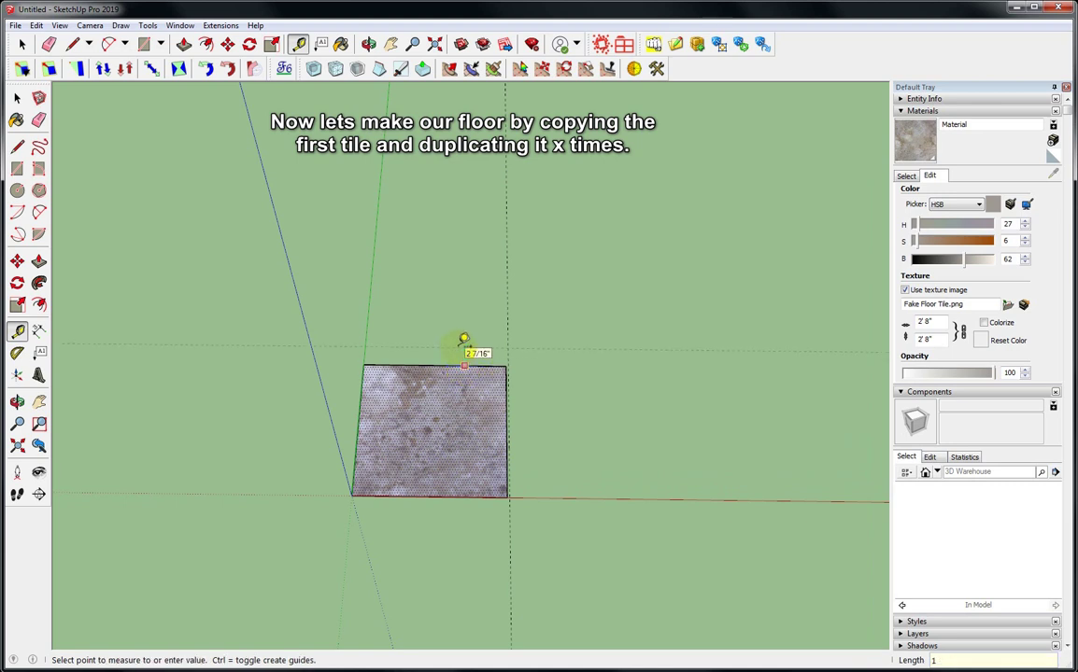
key(Return)
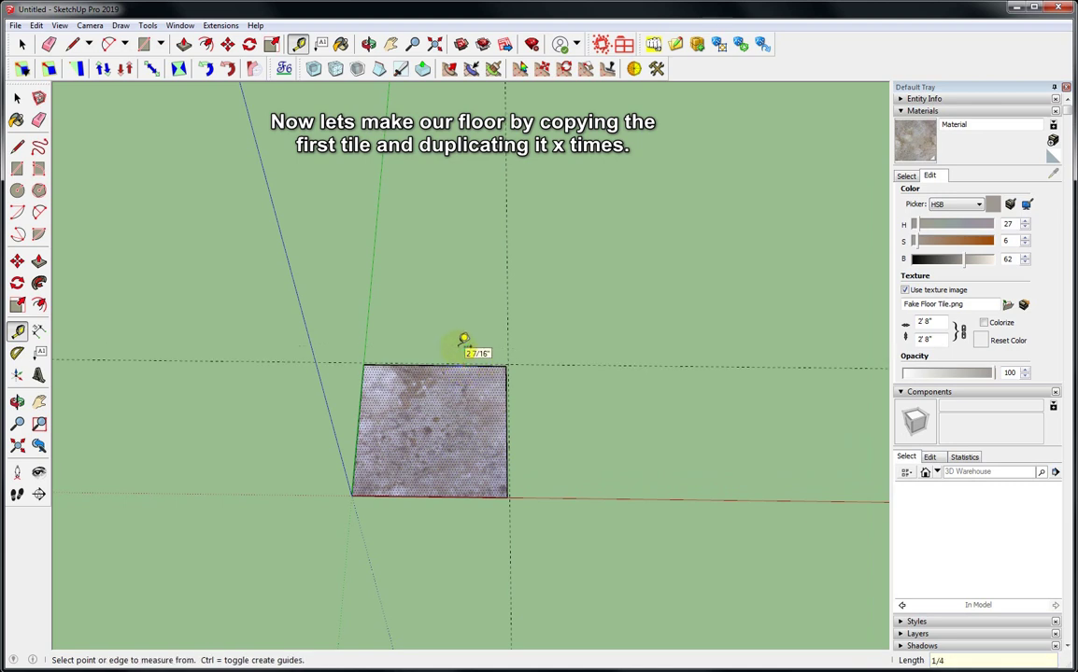
Step: Copy the tile beside itself, then undo the misplaced copy
key(space)
double_click(448, 457)
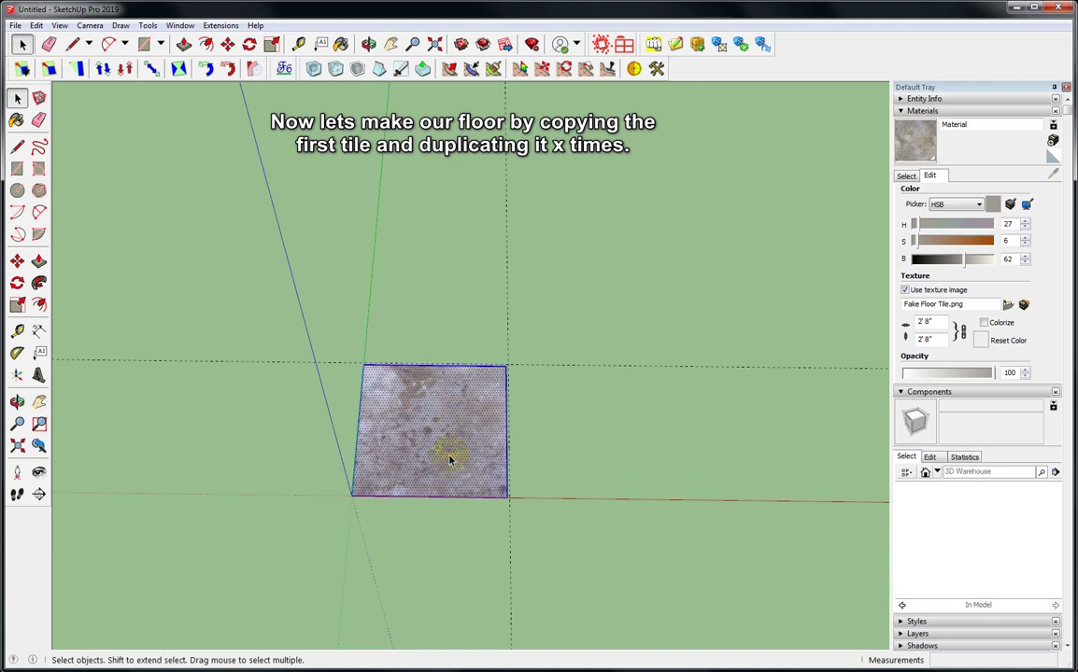
key(m)
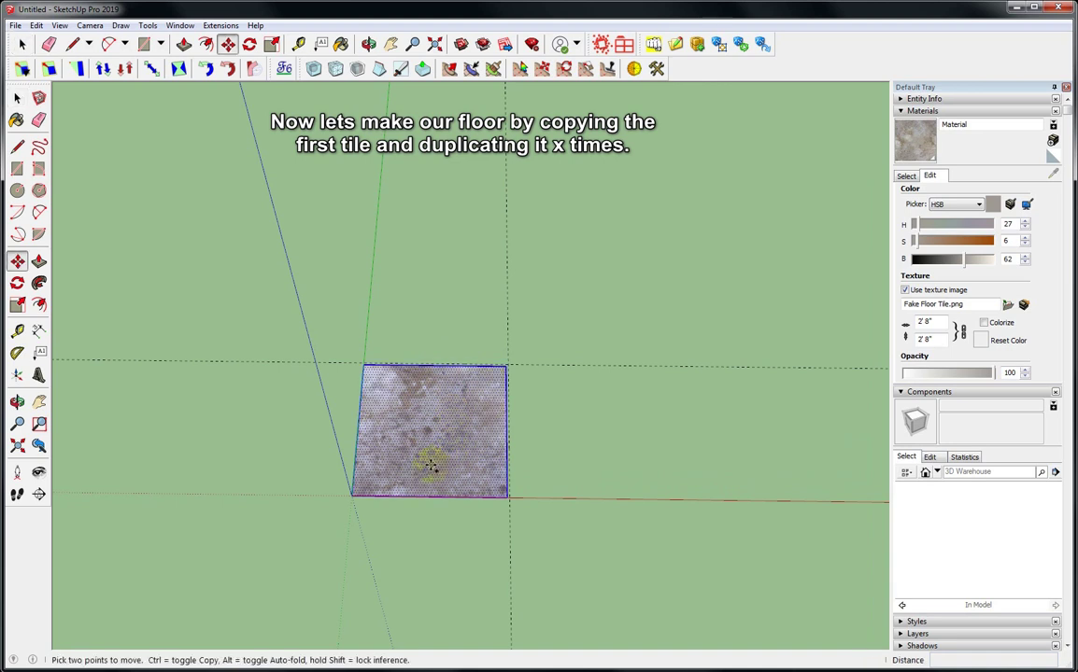
key(ctrl)
click(351, 494)
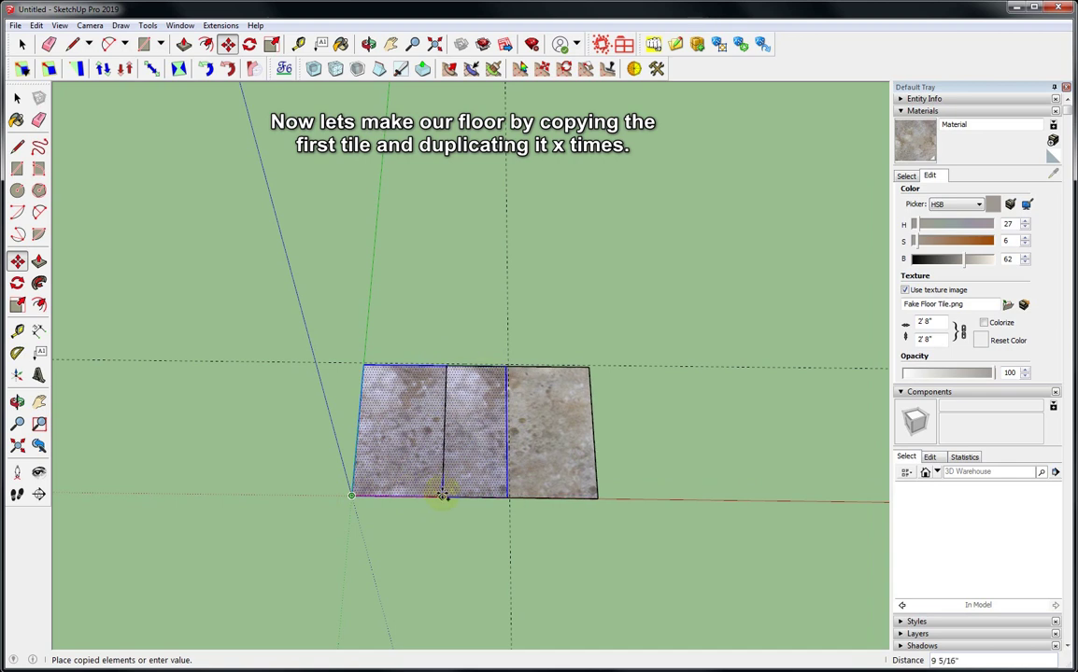
scroll(489, 481, up, 2)
scroll(488, 486, up, 2)
scroll(504, 500, up, 2)
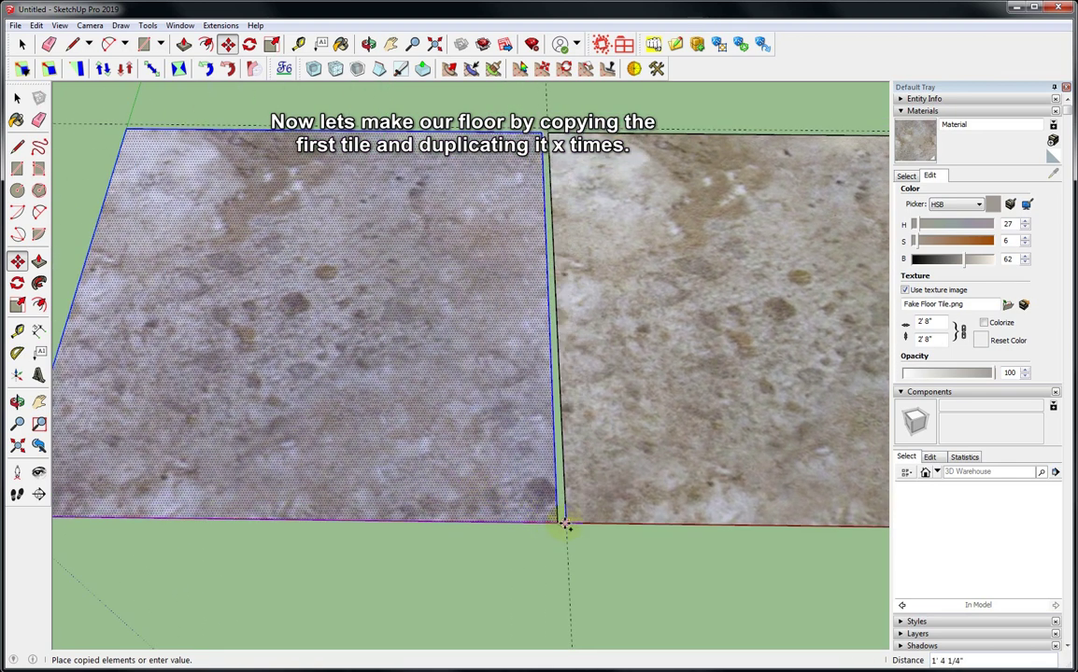
click(564, 524)
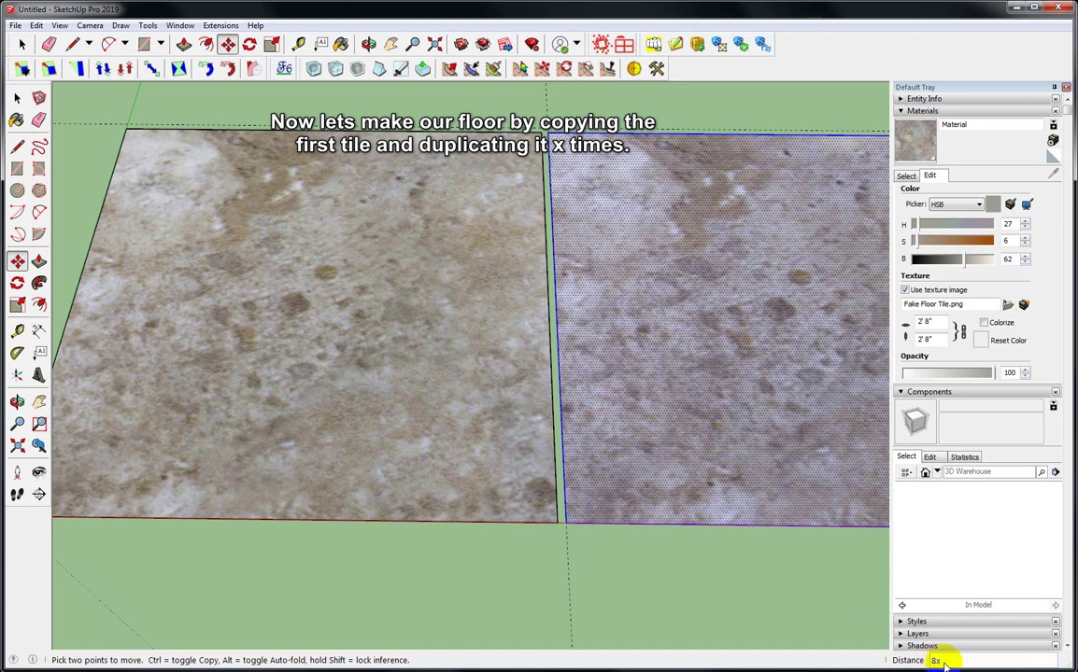
scroll(321, 450, down, 2)
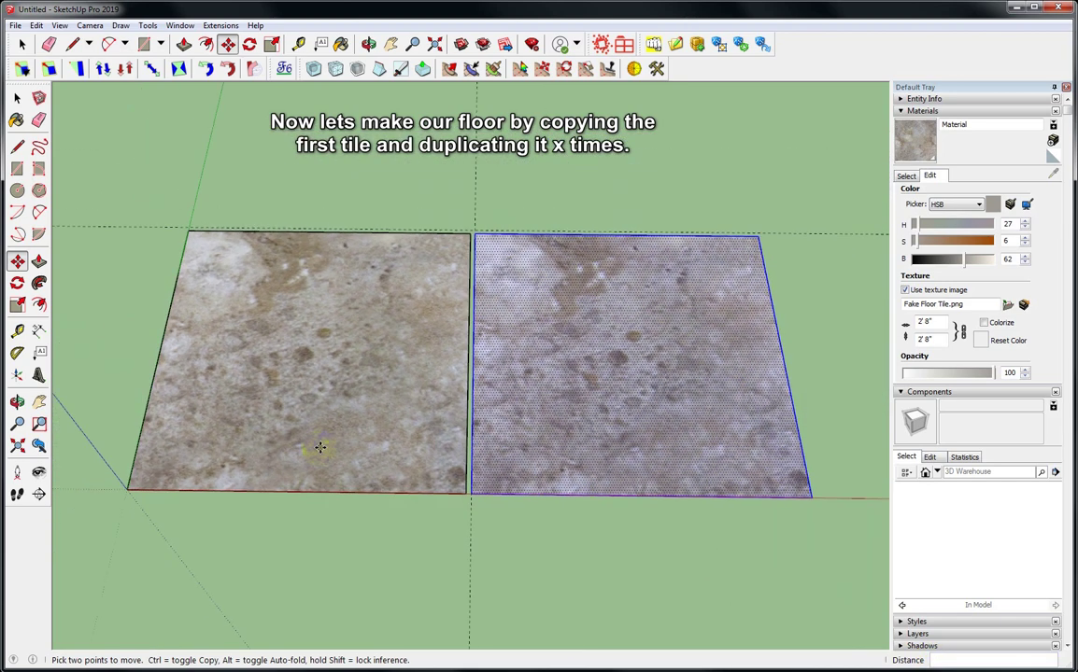
scroll(313, 448, down, 2)
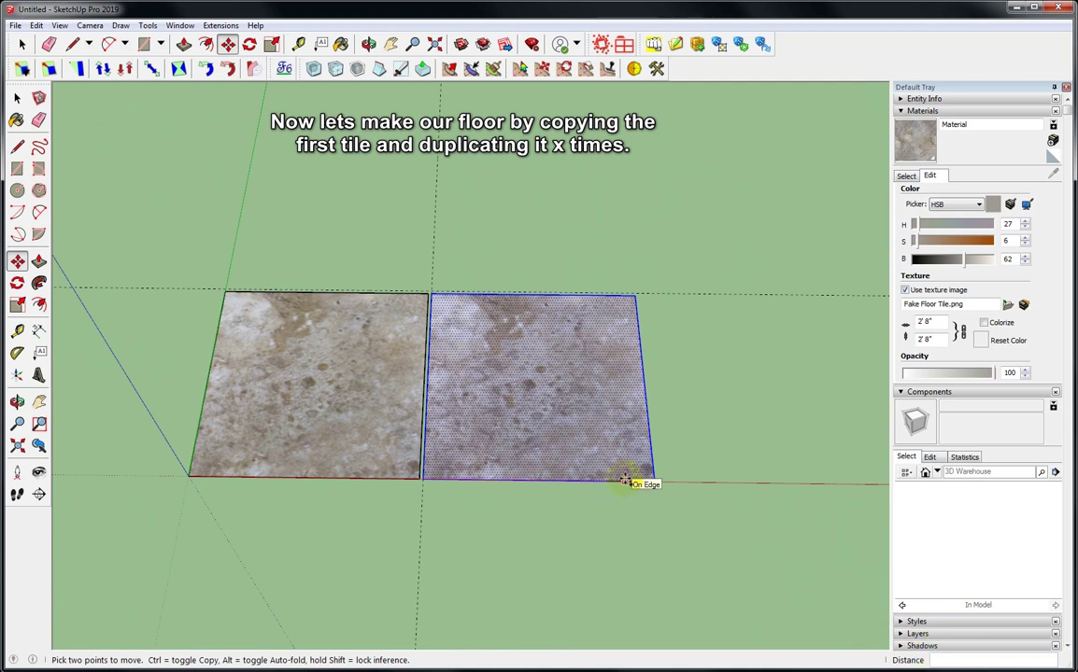
key(ctrl+z)
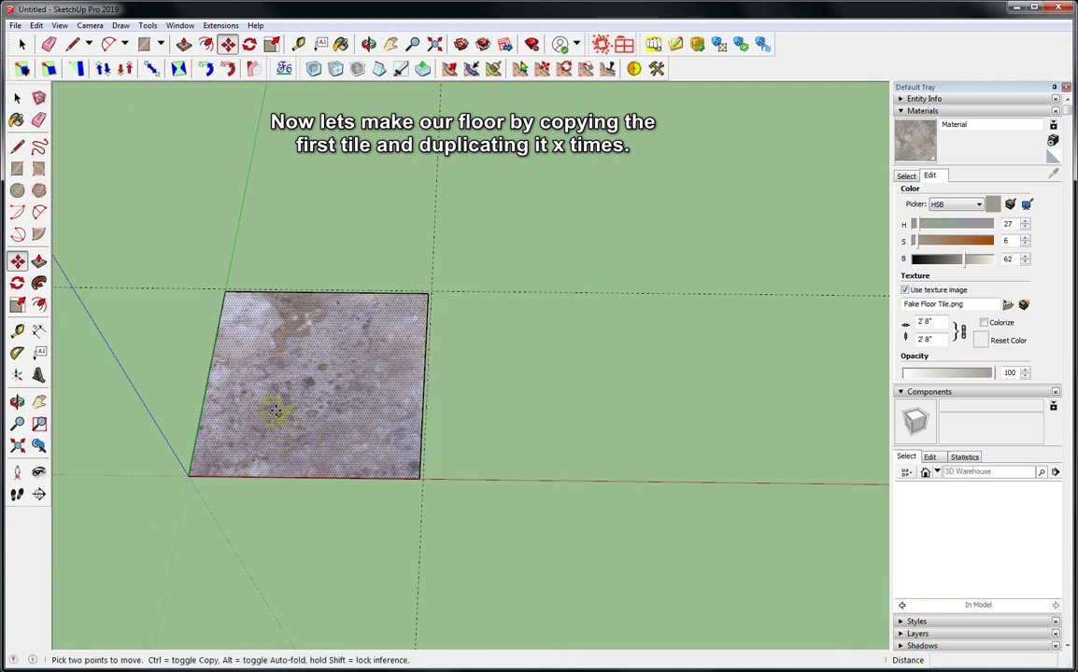
Step: Copy the tile to the right of the original and array it 8x into a row
key(space)
double_click(277, 408)
key(m)
key(ctrl)
click(188, 474)
click(422, 484)
text(8)
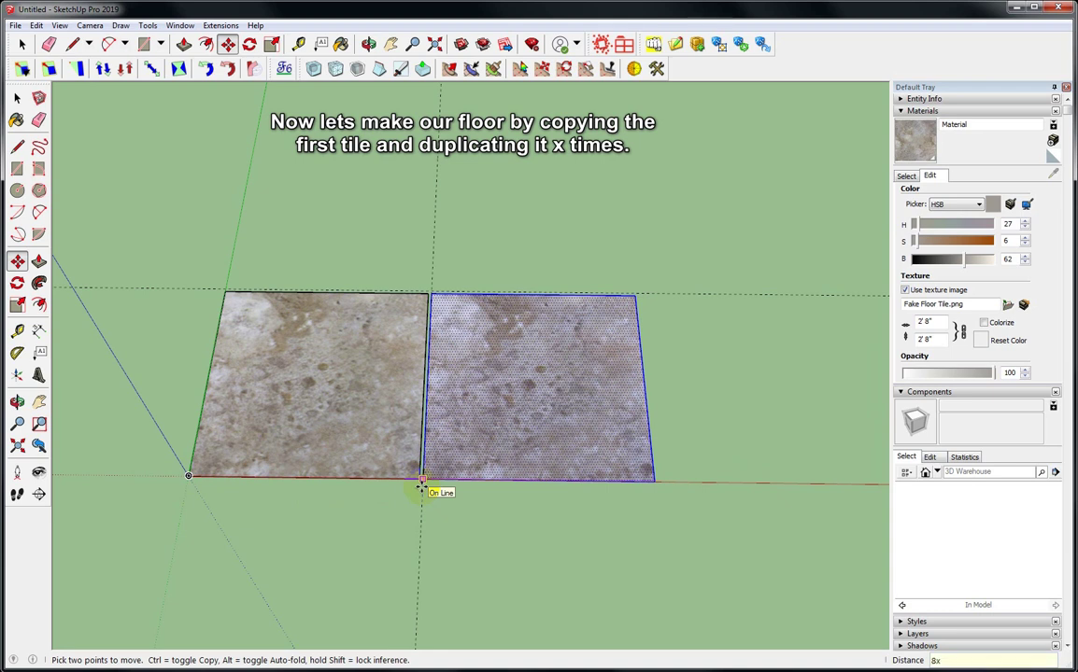
key(Return)
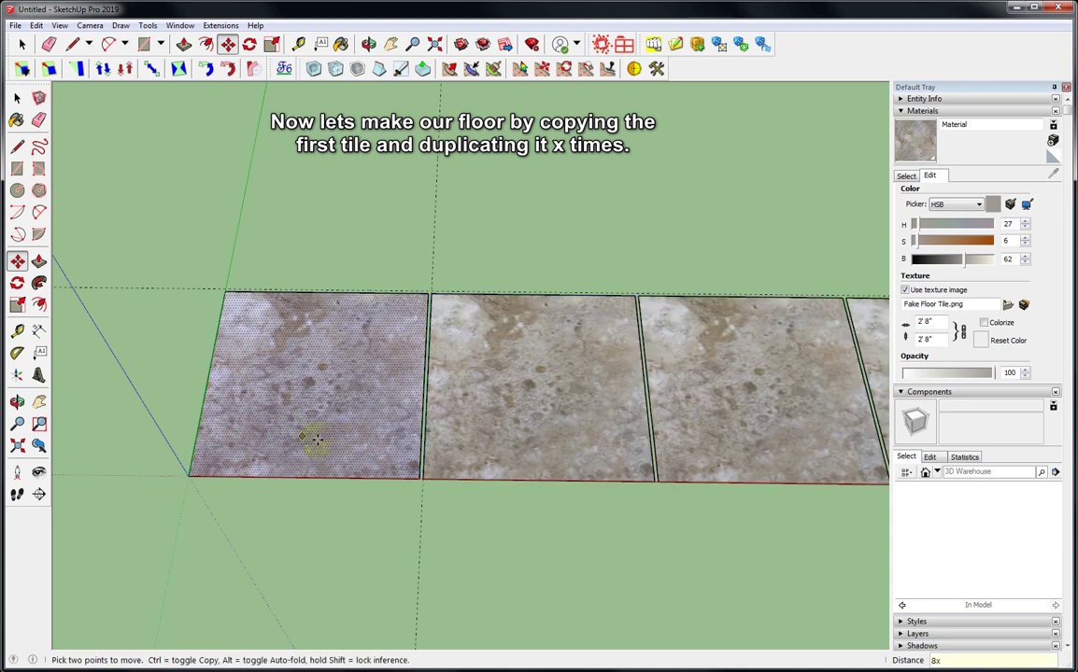
key(space)
scroll(456, 560, down, 2)
scroll(417, 516, down, 2)
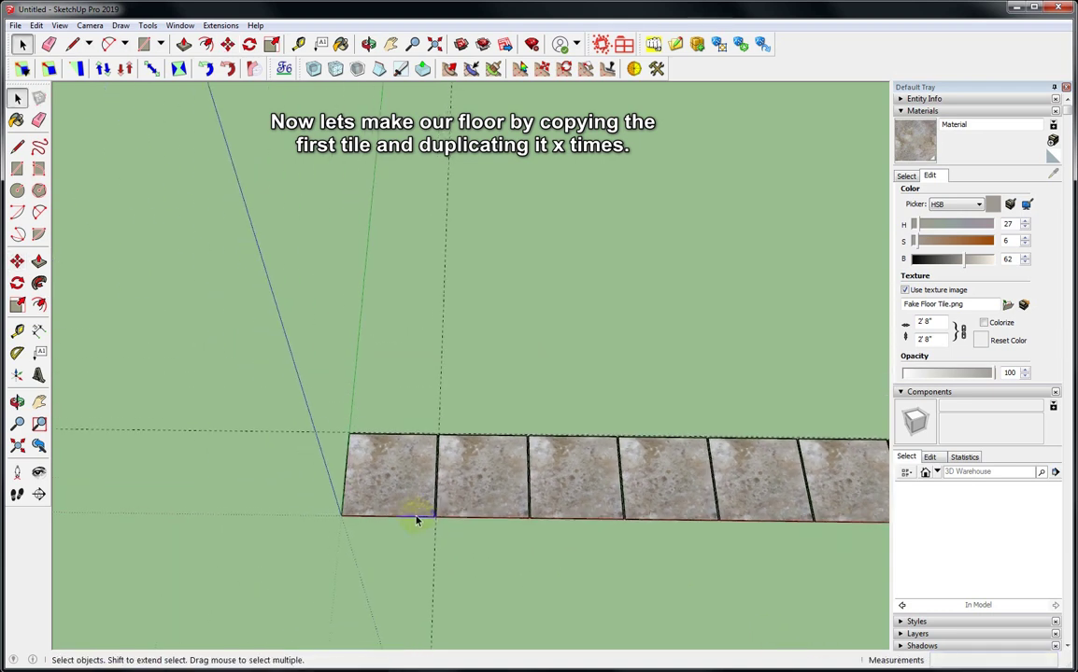
scroll(400, 504, down, 2)
Step: Copy the selected tile row directly above the first row
middle_drag(400, 505, 243, 459)
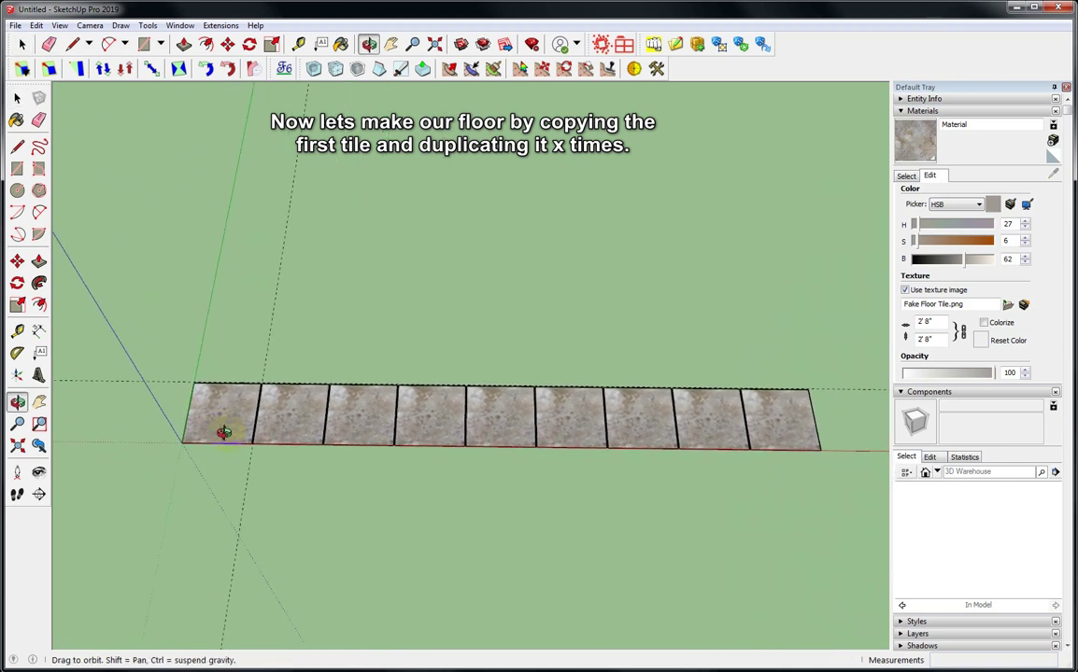
drag(162, 353, 835, 482)
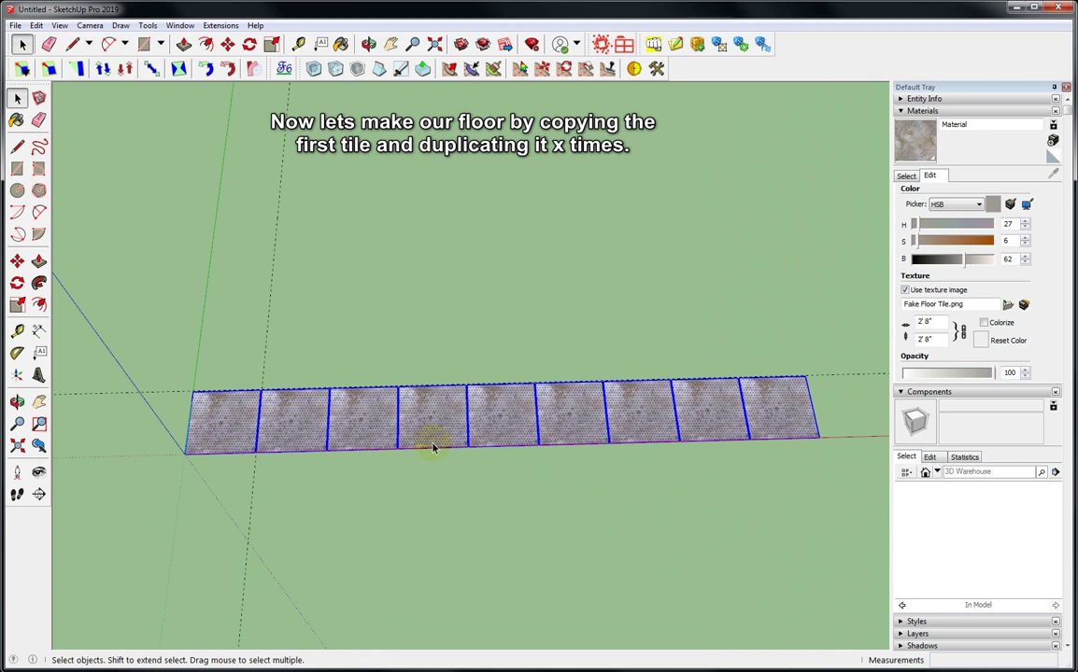
key(m)
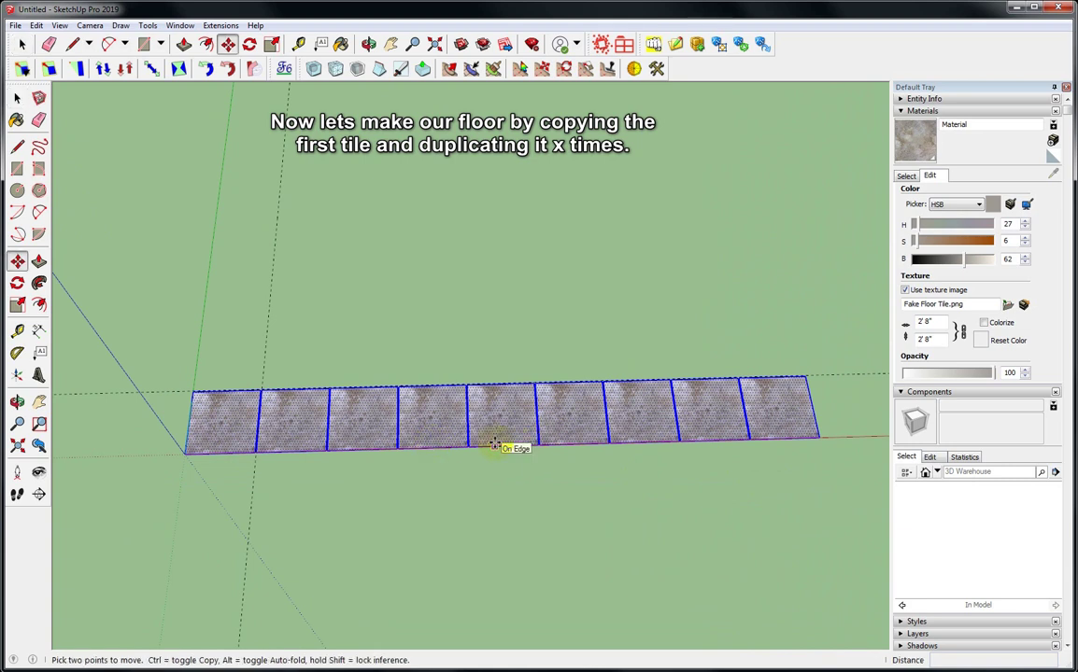
key(ctrl)
click(491, 447)
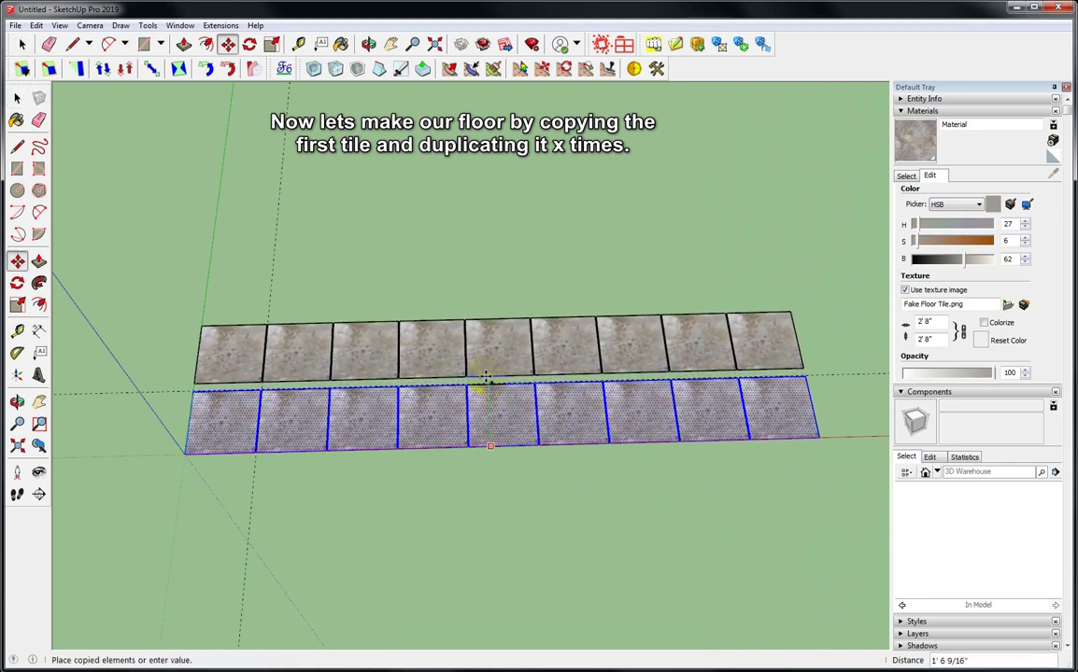
scroll(493, 376, up, 3)
scroll(487, 373, up, 3)
scroll(489, 375, up, 2)
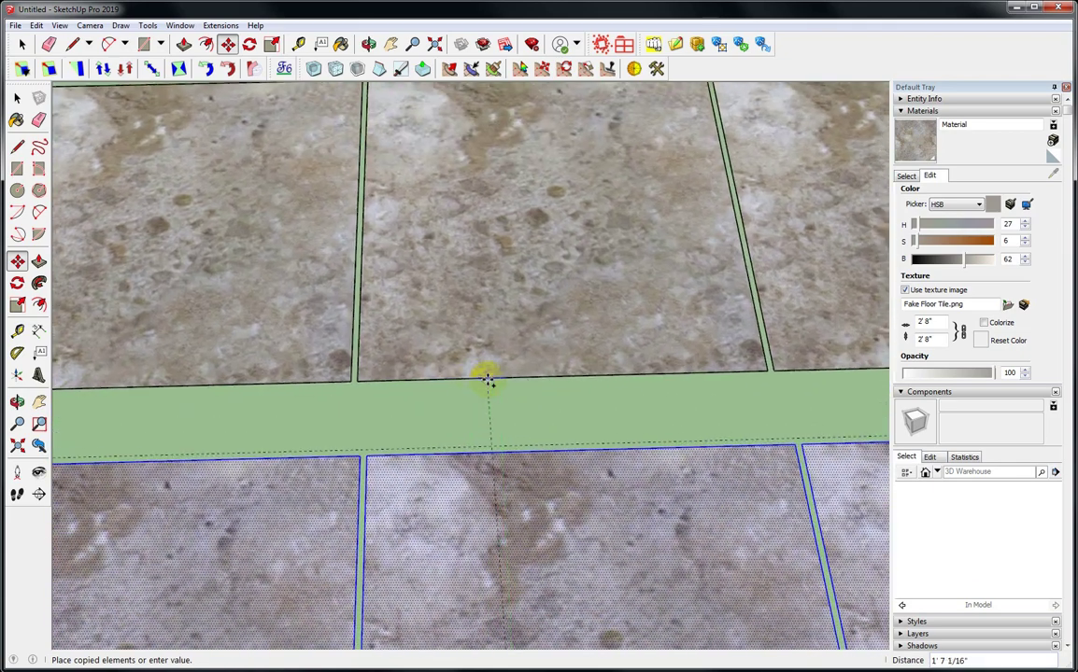
click(502, 447)
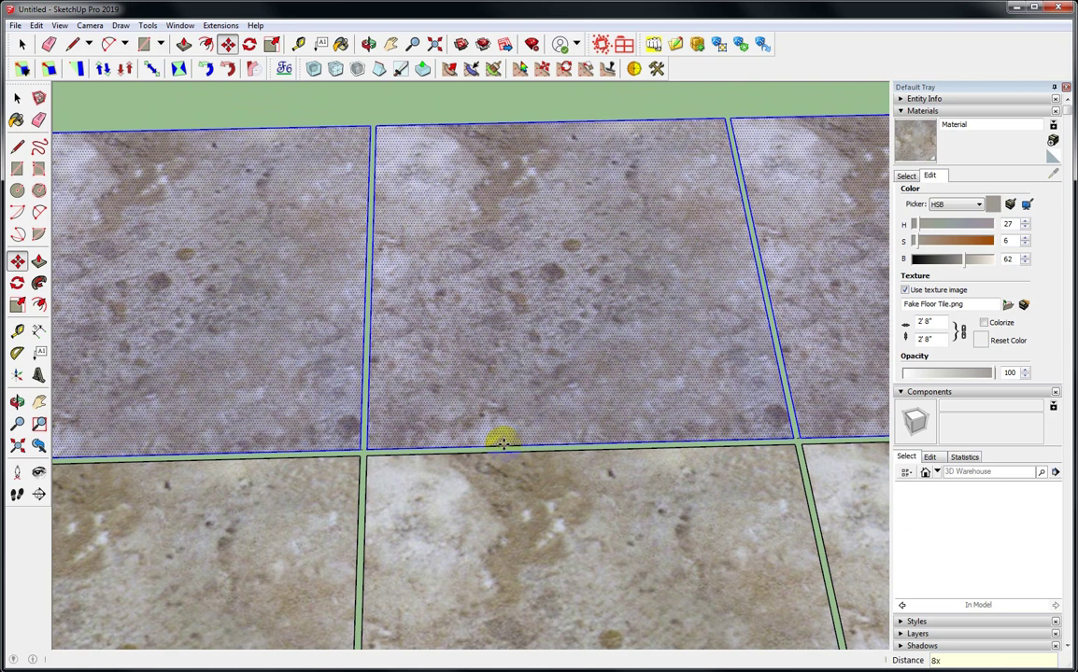
Step: Array the row copy 8x upward and view the full 9-by-9 grid
key(Return)
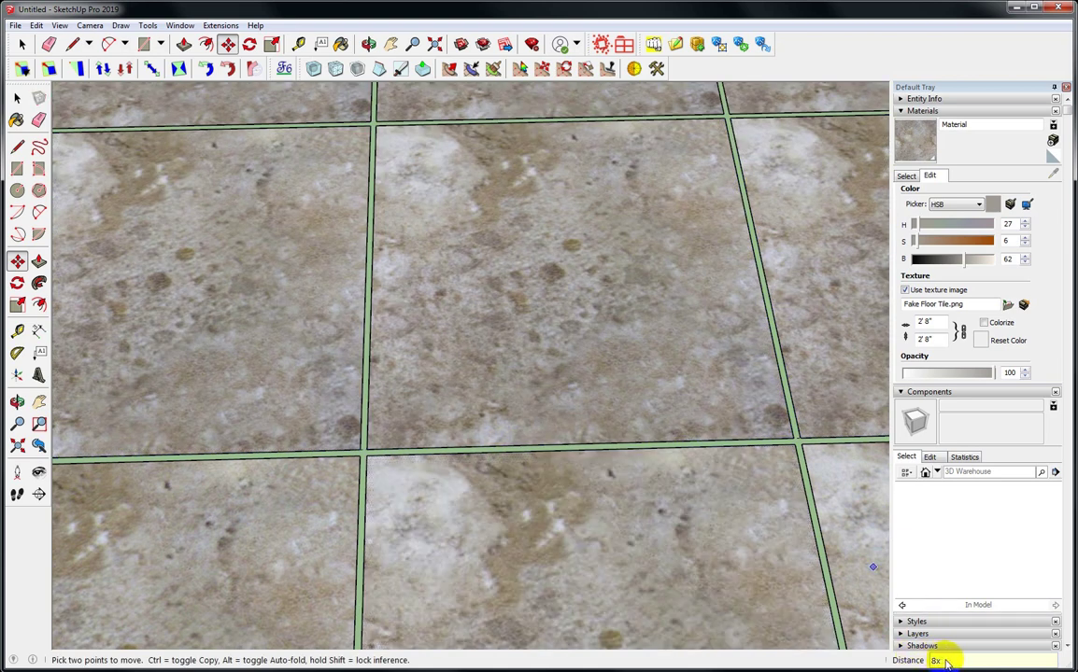
scroll(406, 404, down, 1)
scroll(406, 403, down, 2)
scroll(404, 404, down, 2)
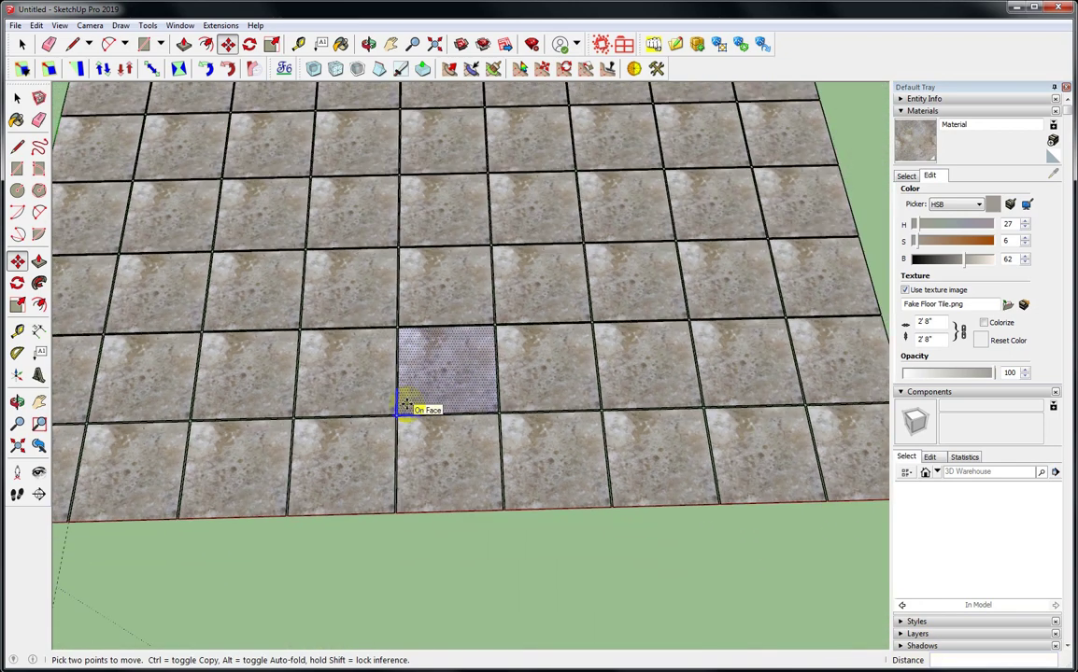
scroll(409, 405, down, 1)
scroll(414, 409, down, 1)
middle_drag(446, 347, 471, 397)
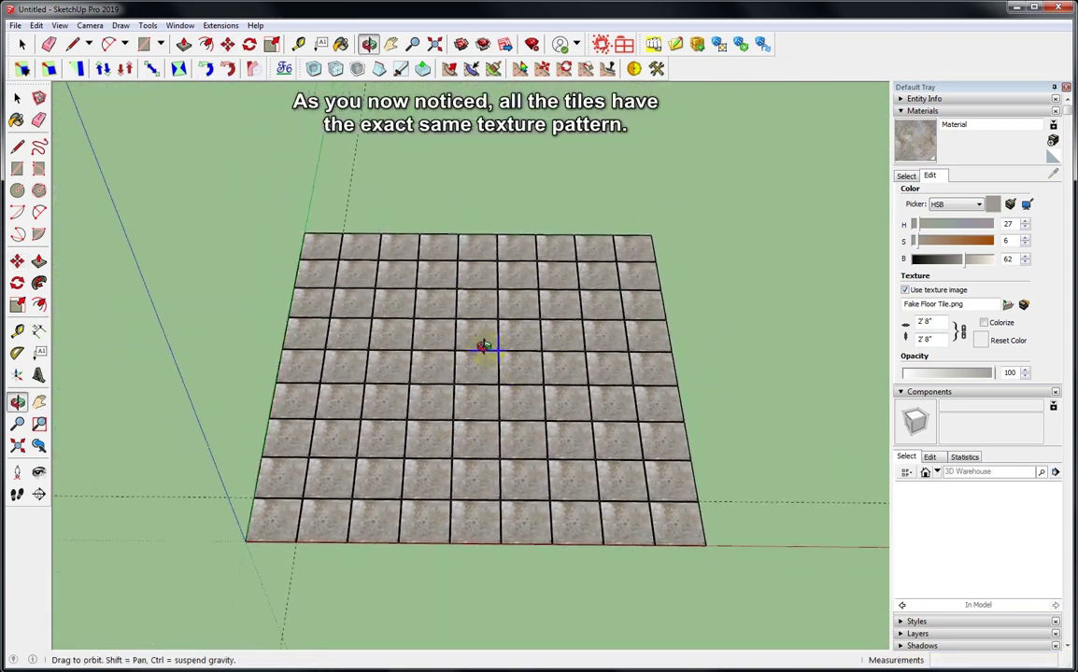
Step: Select every tile that uses the Fake Floor Tile material
key(space)
scroll(475, 446, up, 3)
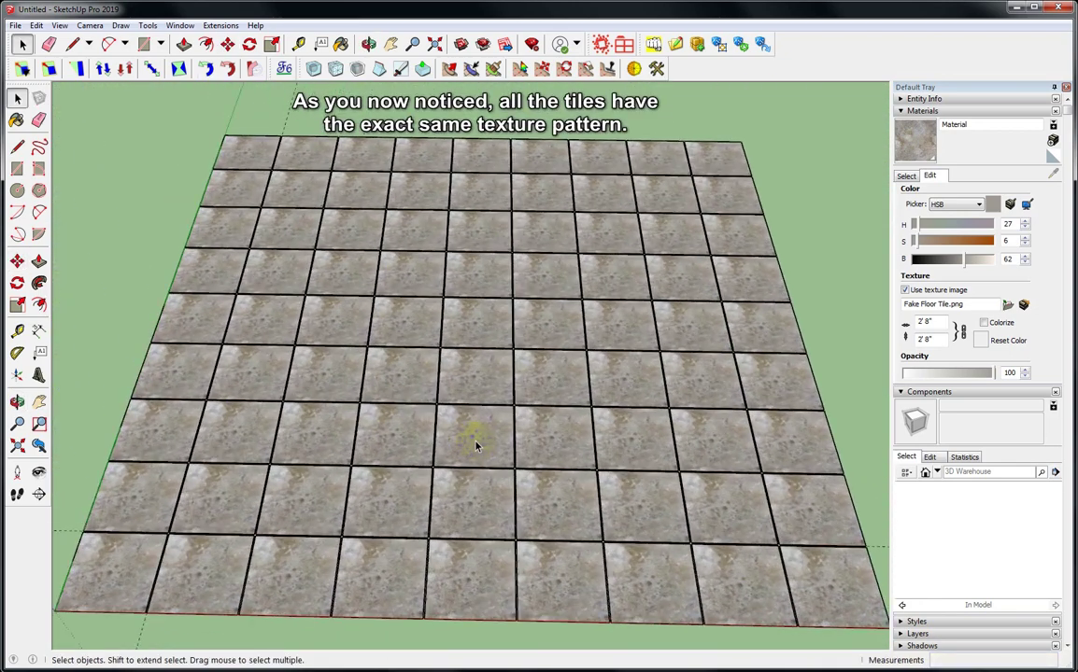
right_click(475, 446)
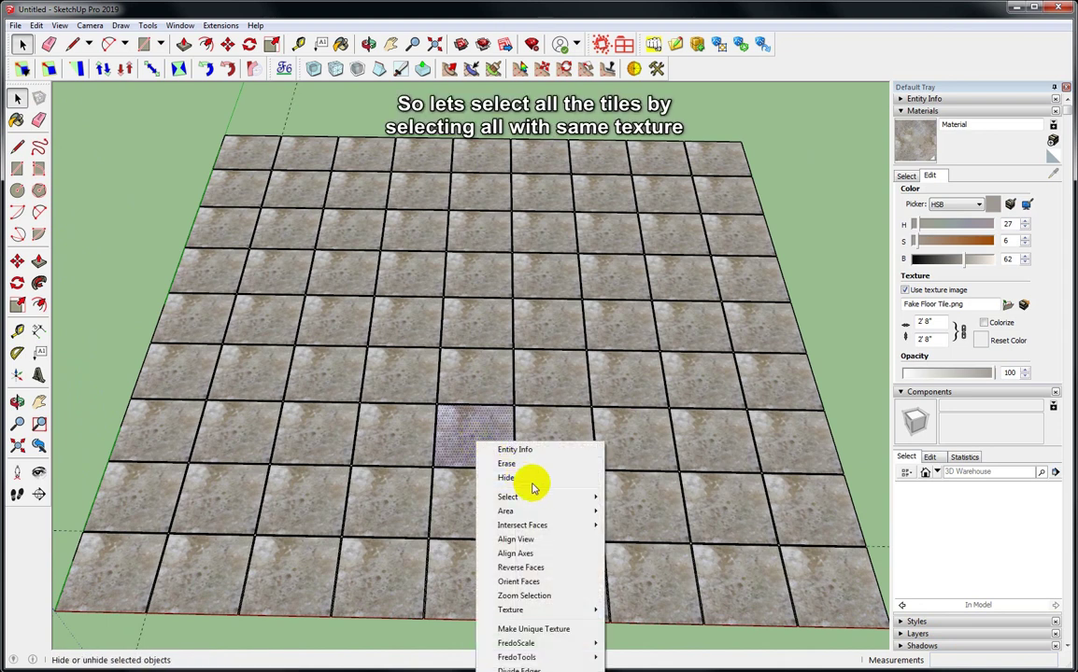
mouse_move(508, 497)
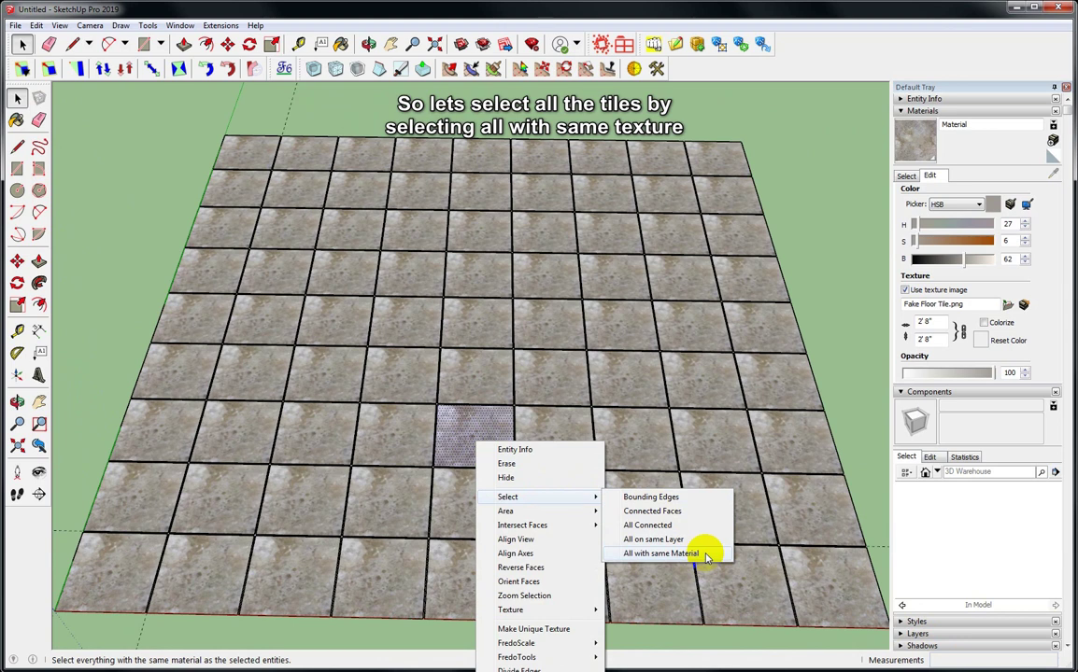
click(706, 557)
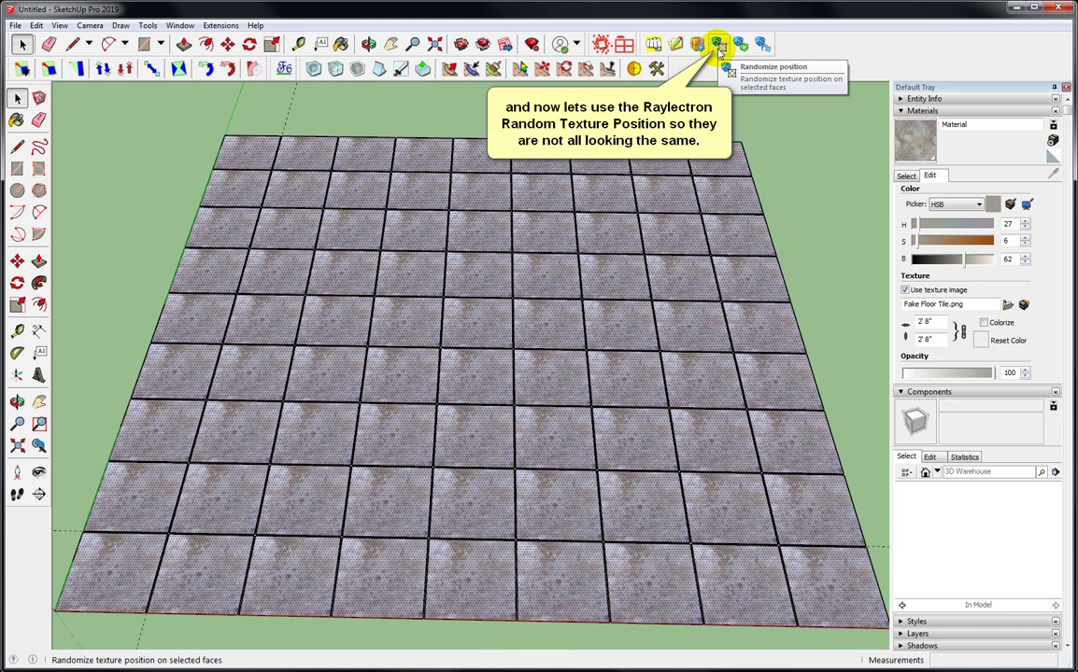
Step: Randomize the texture position on all selected tiles with Raylectron, reshuffling several times
click(718, 46)
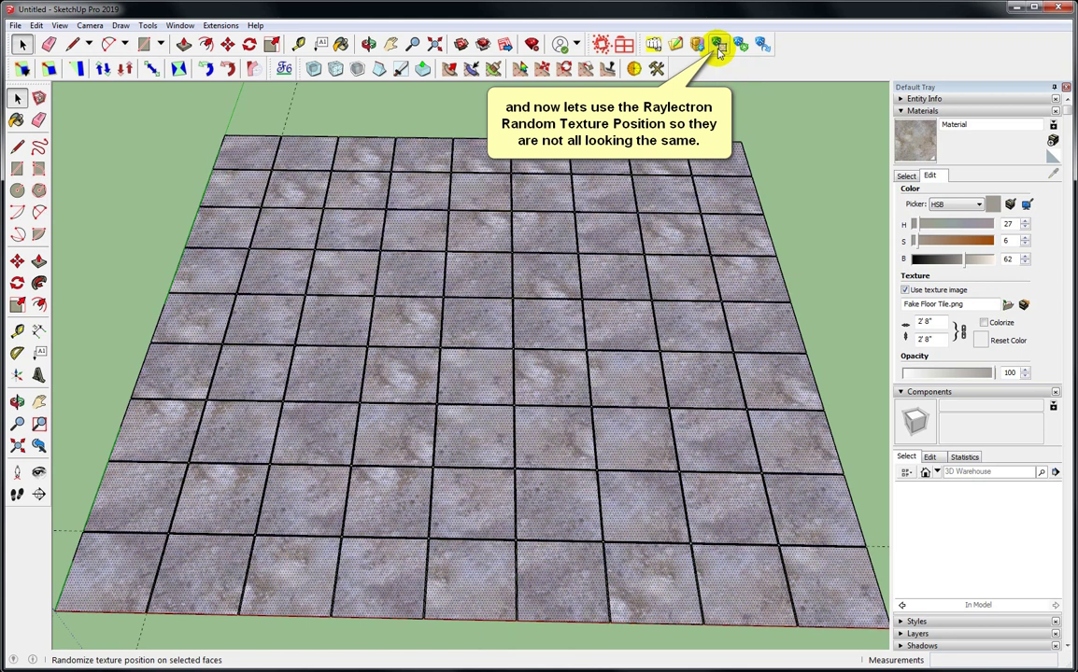
click(718, 47)
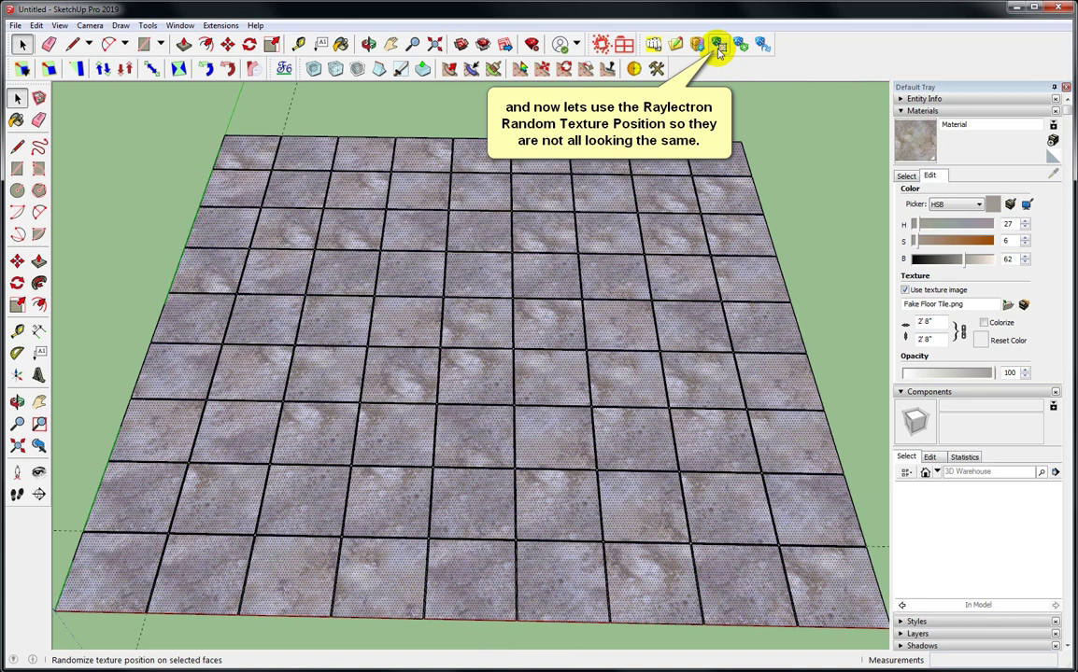
click(718, 47)
click(719, 47)
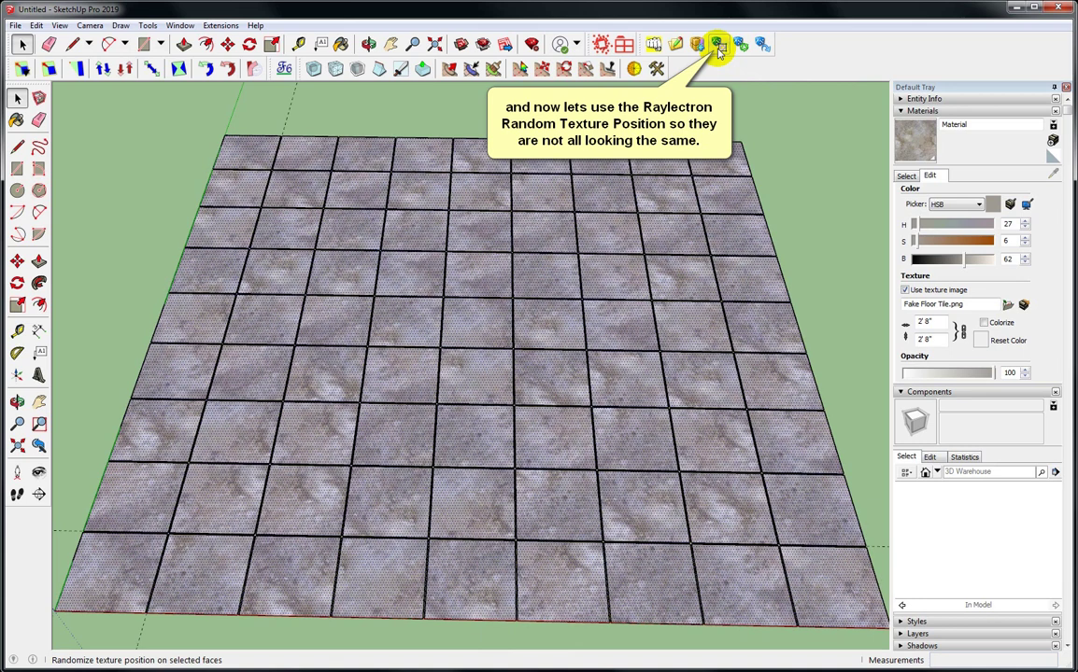
click(718, 47)
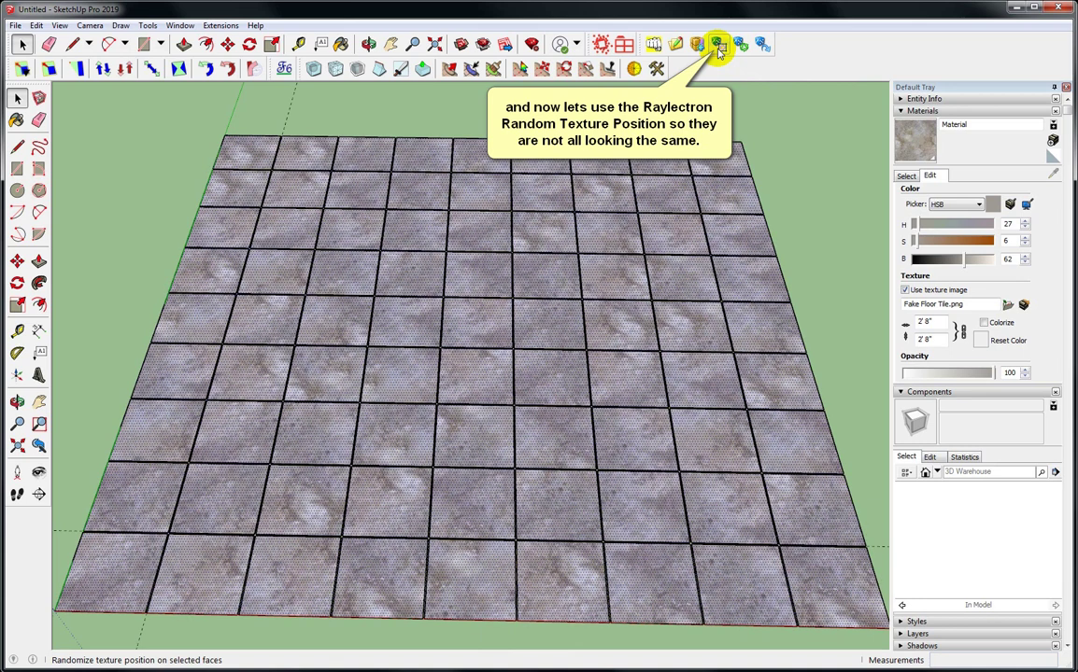
click(718, 46)
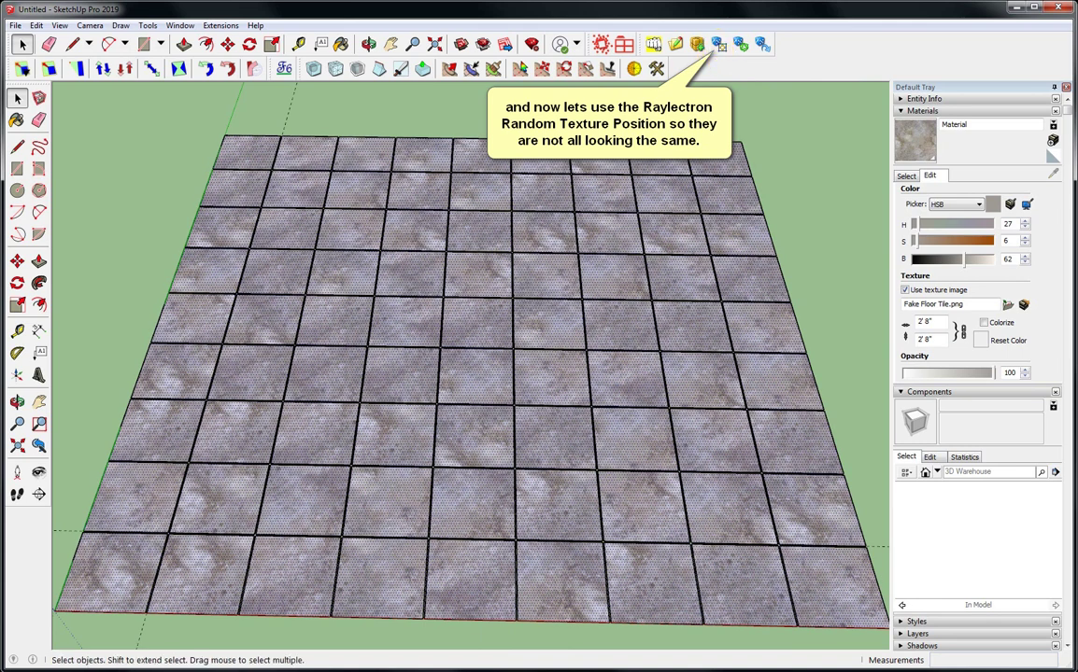
Step: Reposition the marble texture on a tile near the front of the floor
scroll(432, 524, up, 3)
scroll(437, 509, up, 3)
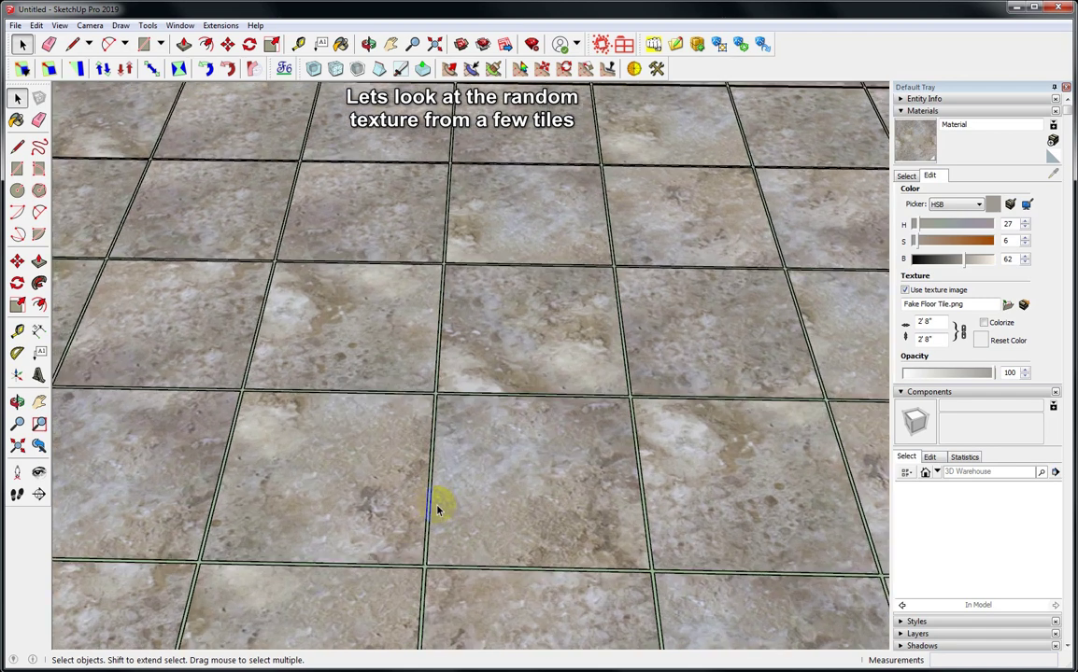
scroll(437, 509, down, 2)
scroll(373, 377, down, 2)
scroll(366, 291, down, 2)
scroll(424, 352, down, 2)
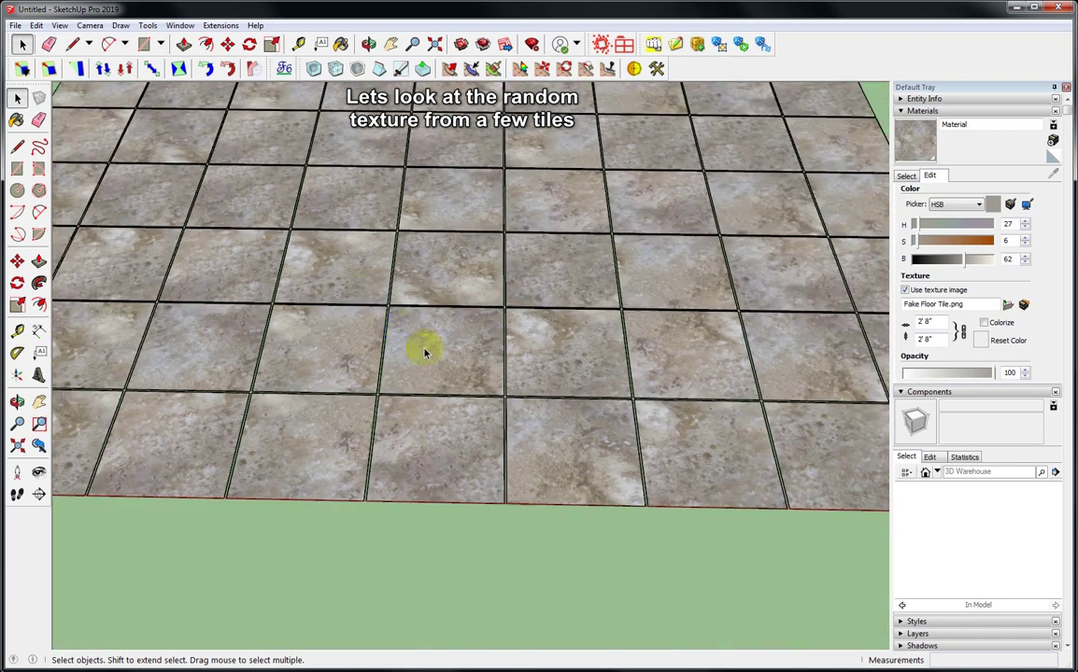
middle_drag(424, 352, 469, 452)
click(450, 481)
right_click(455, 486)
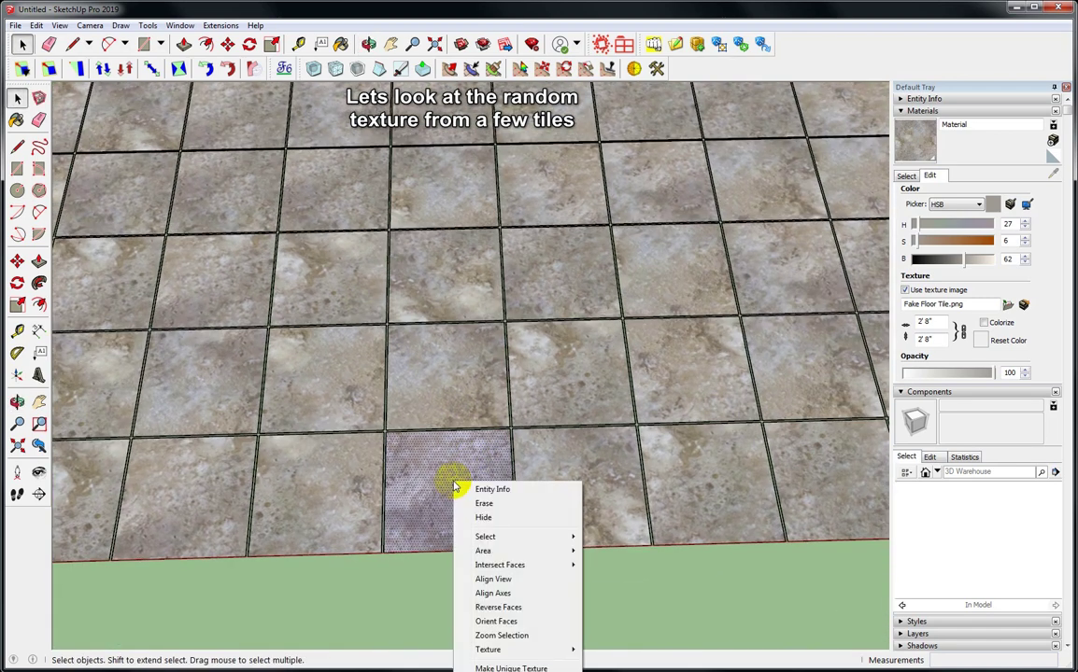
mouse_move(488, 649)
click(615, 651)
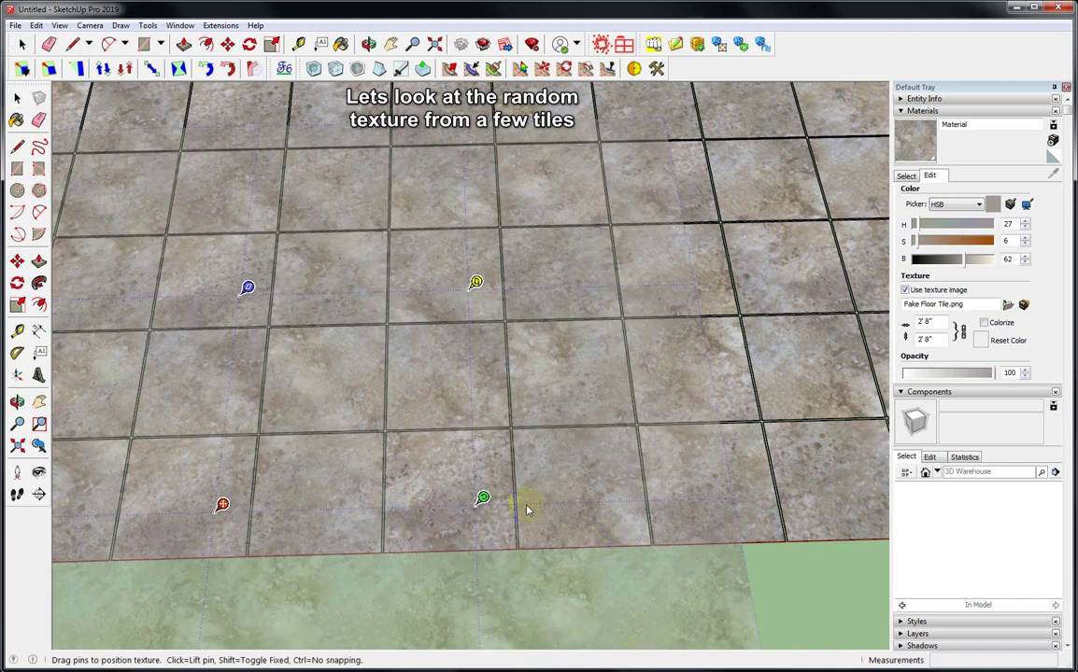
click(588, 485)
Step: Reposition the texture on the tile above it and on one to the right
click(454, 386)
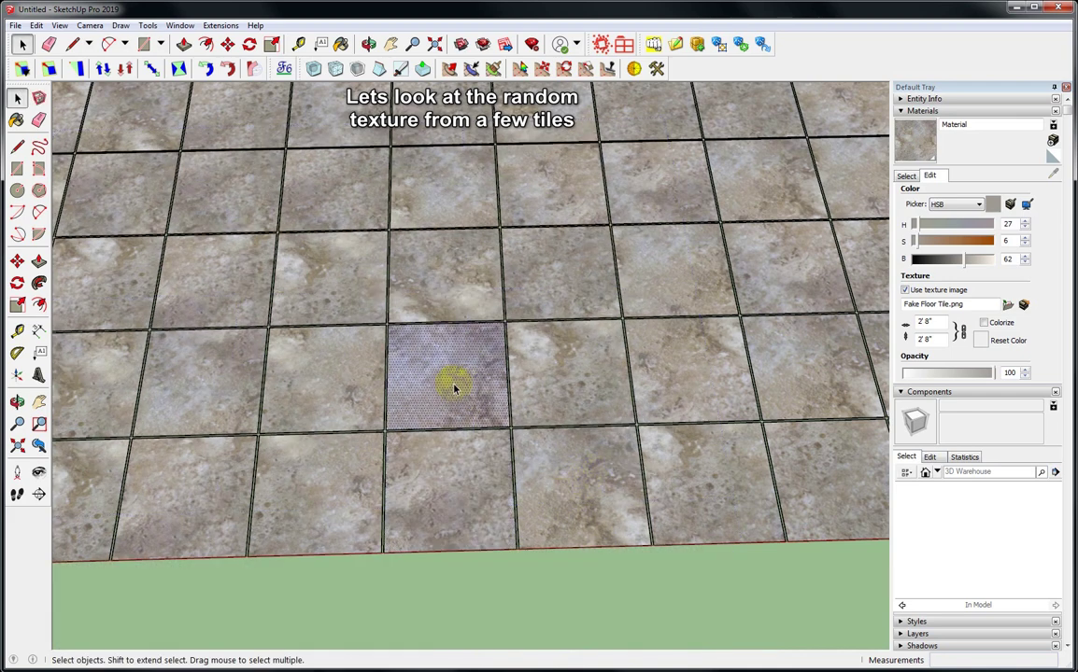
right_click(455, 387)
mouse_move(488, 553)
click(615, 554)
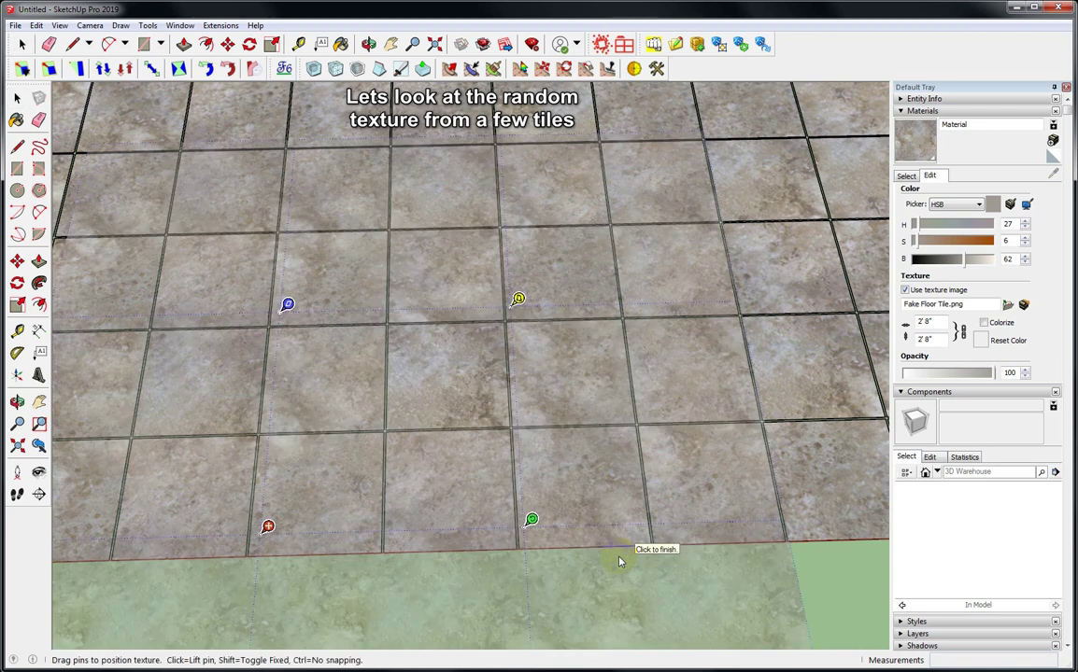
click(619, 562)
click(555, 394)
right_click(559, 392)
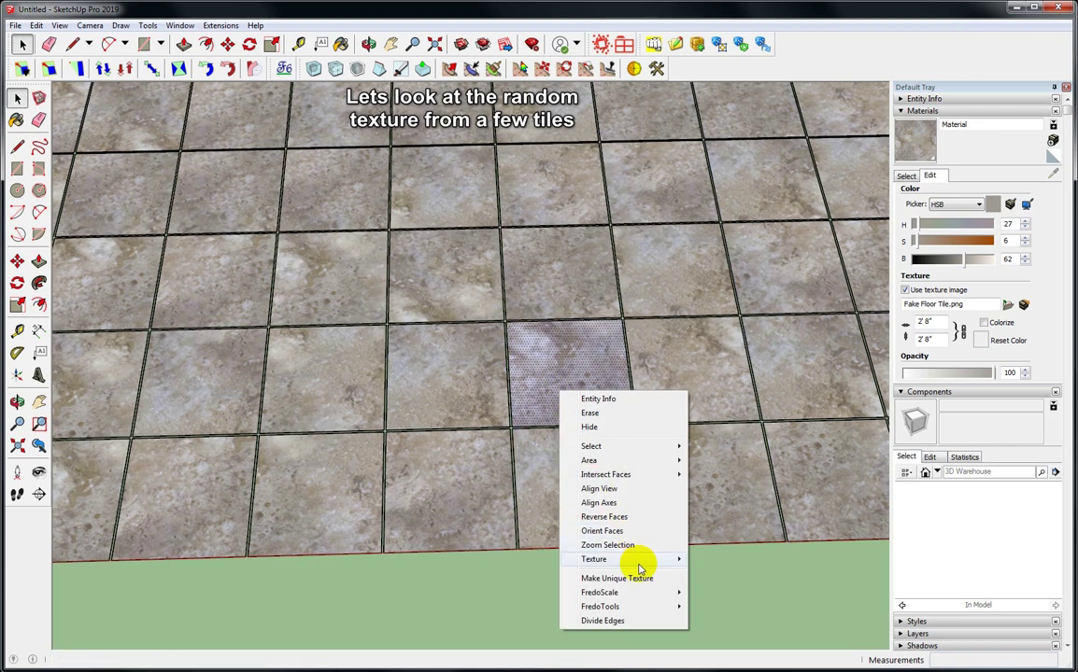
click(722, 558)
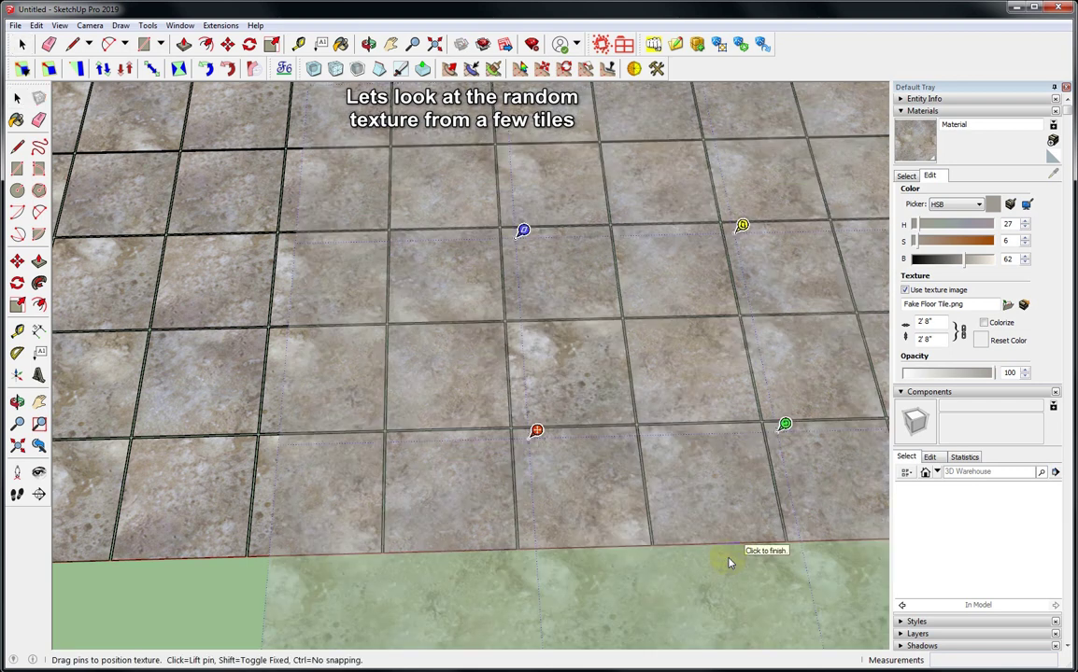
click(730, 563)
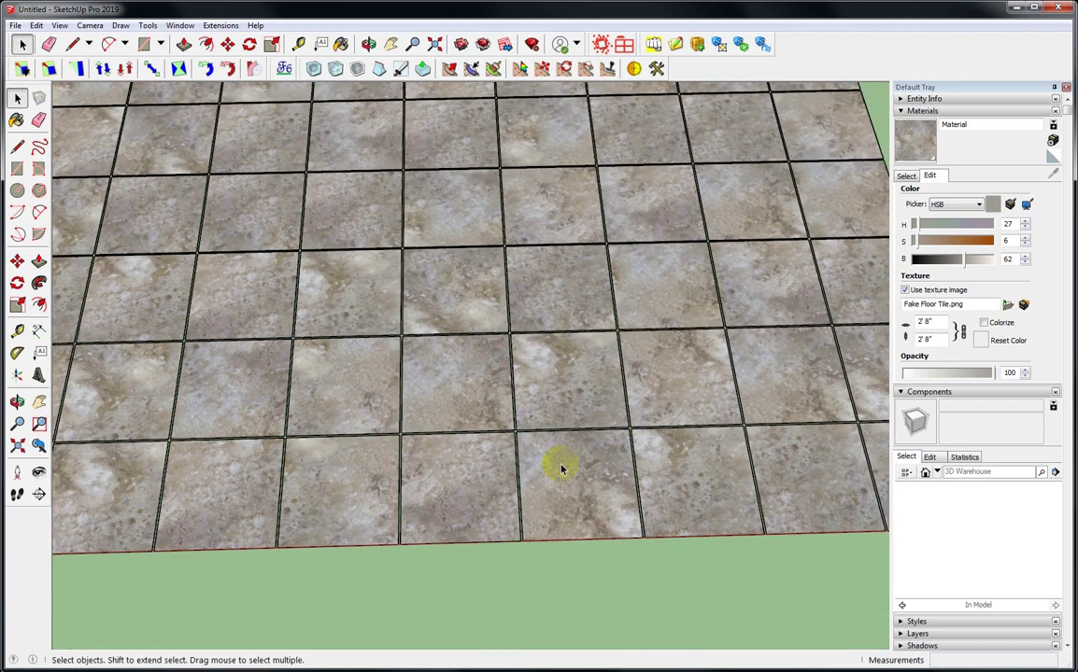
scroll(560, 469, down, 5)
scroll(557, 469, down, 2)
Step: Draw a 12'2" square rectangle spanning the whole tile grid as the grout base
mouse_move(611, 421)
middle_down()
mouse_move(602, 474)
mouse_move(594, 438)
middle_up()
scroll(585, 329, down, 3)
scroll(584, 329, down, 2)
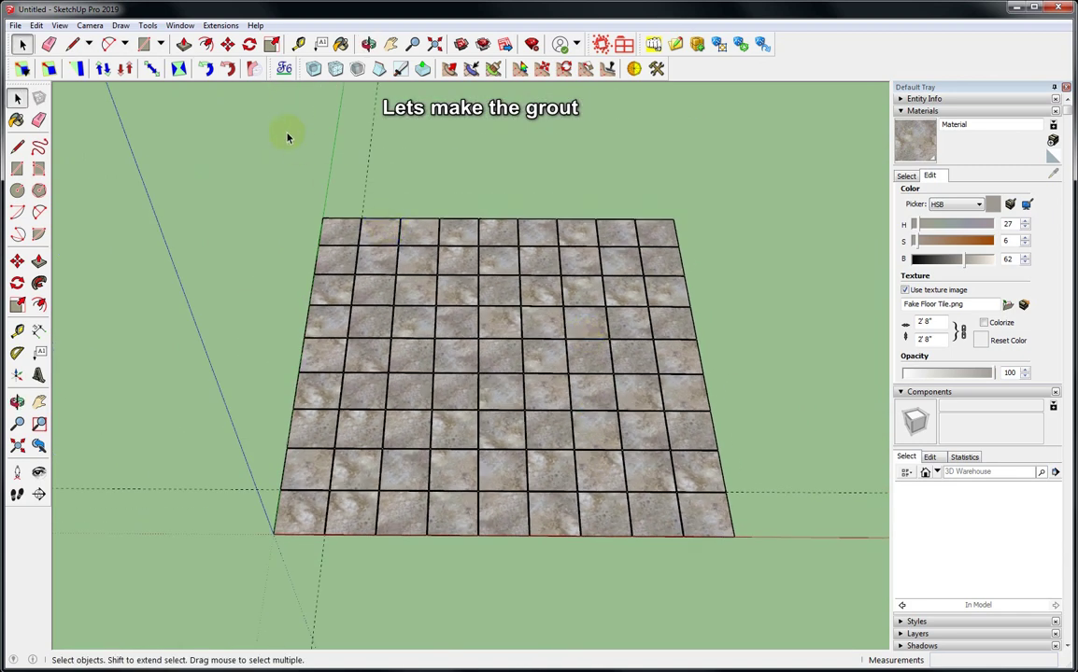
key(r)
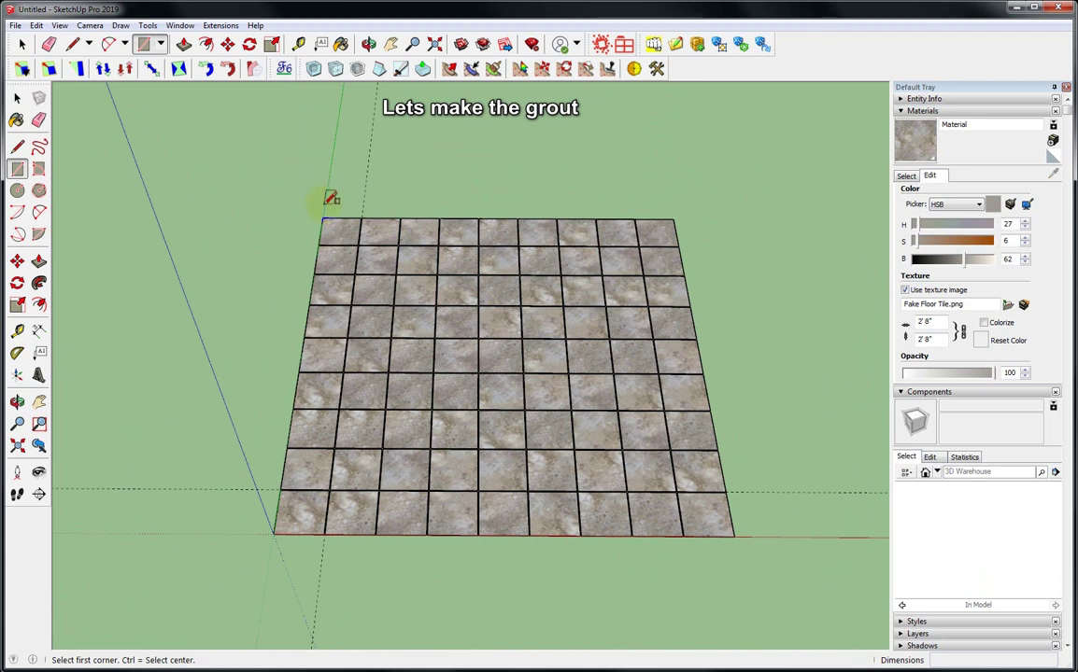
click(323, 219)
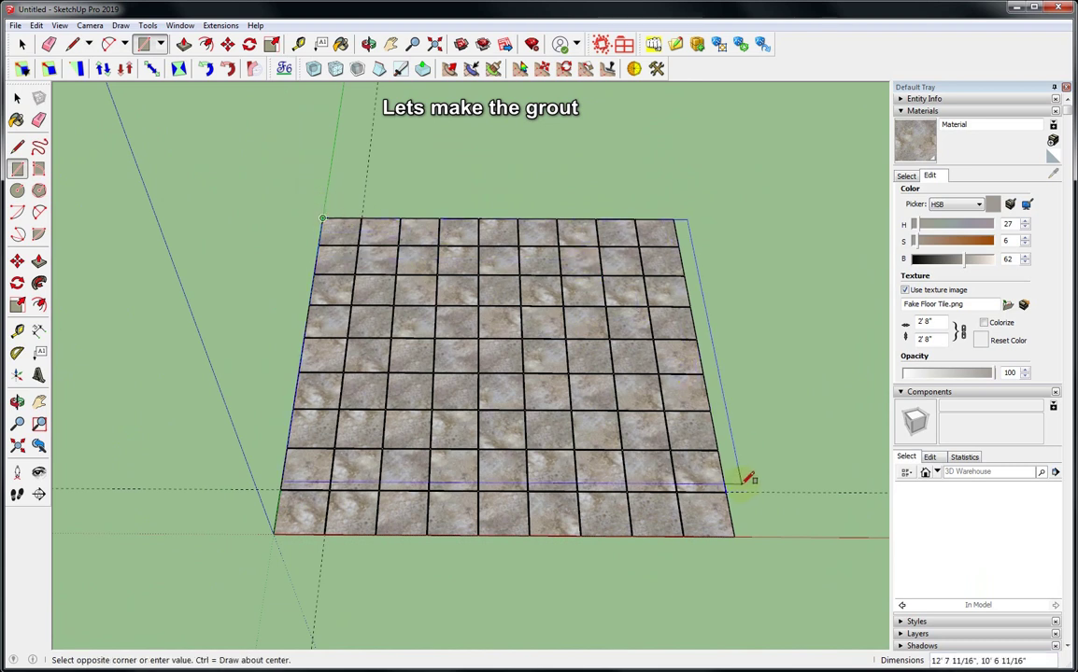
click(737, 536)
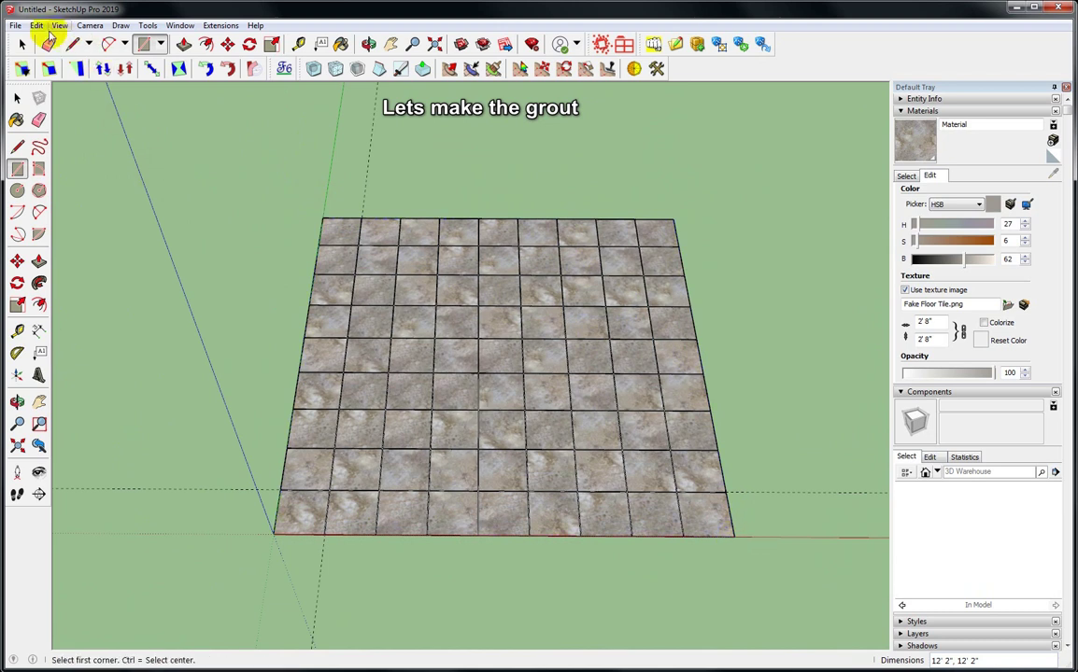
Step: Delete all guide lines and zoom in on the white grout gaps
click(35, 25)
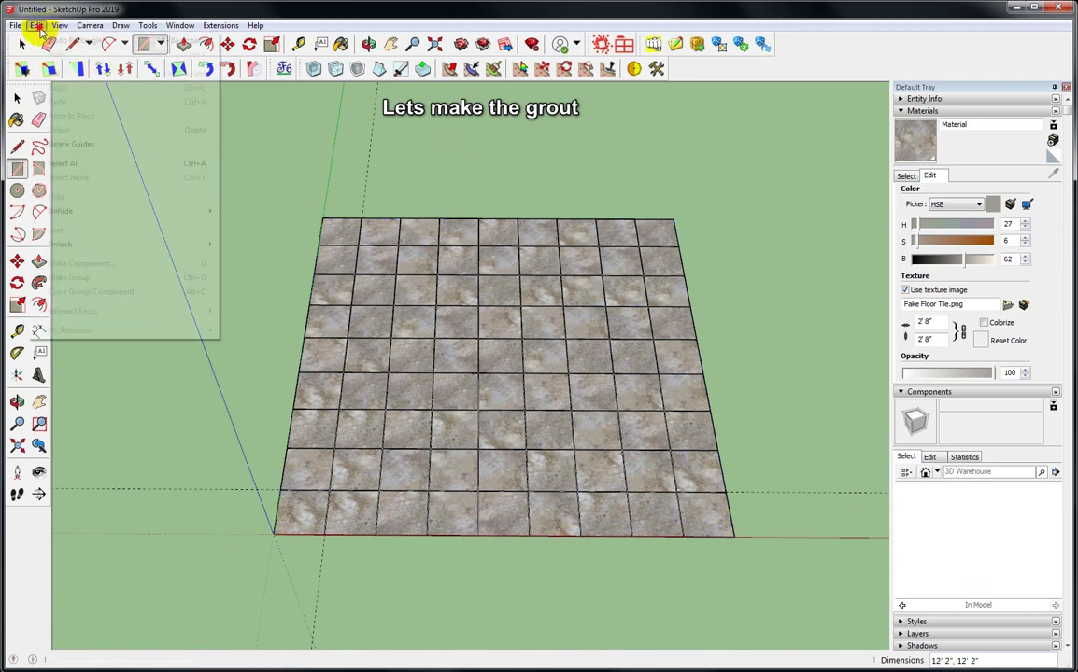
click(84, 146)
key(space)
scroll(439, 504, up, 4)
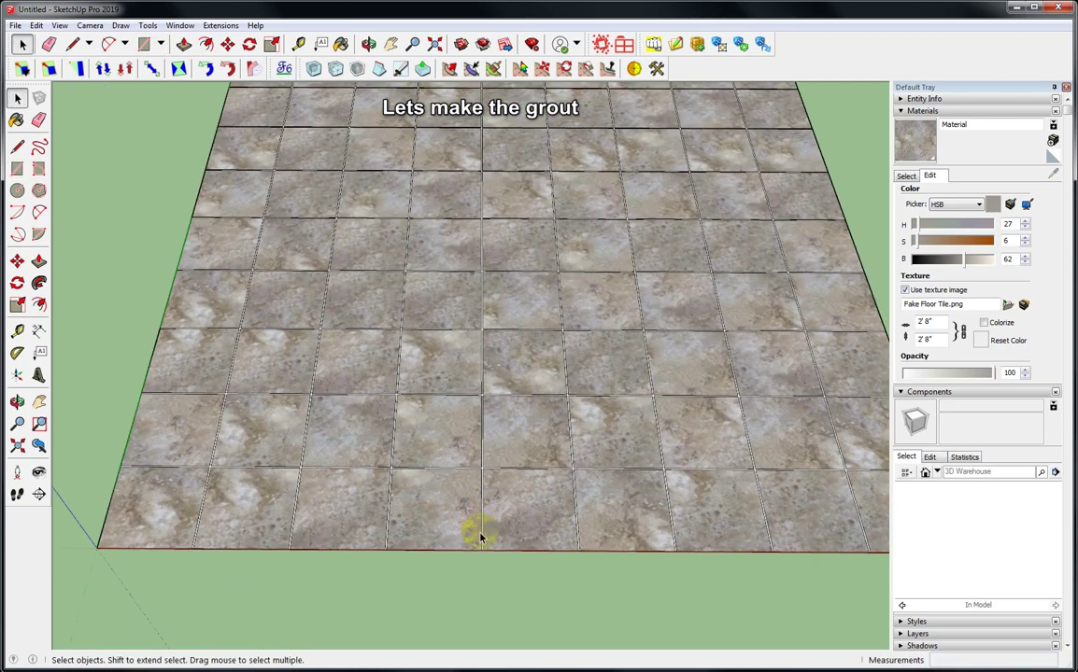
scroll(480, 536, up, 1)
scroll(484, 546, up, 1)
scroll(484, 548, up, 1)
scroll(484, 549, up, 2)
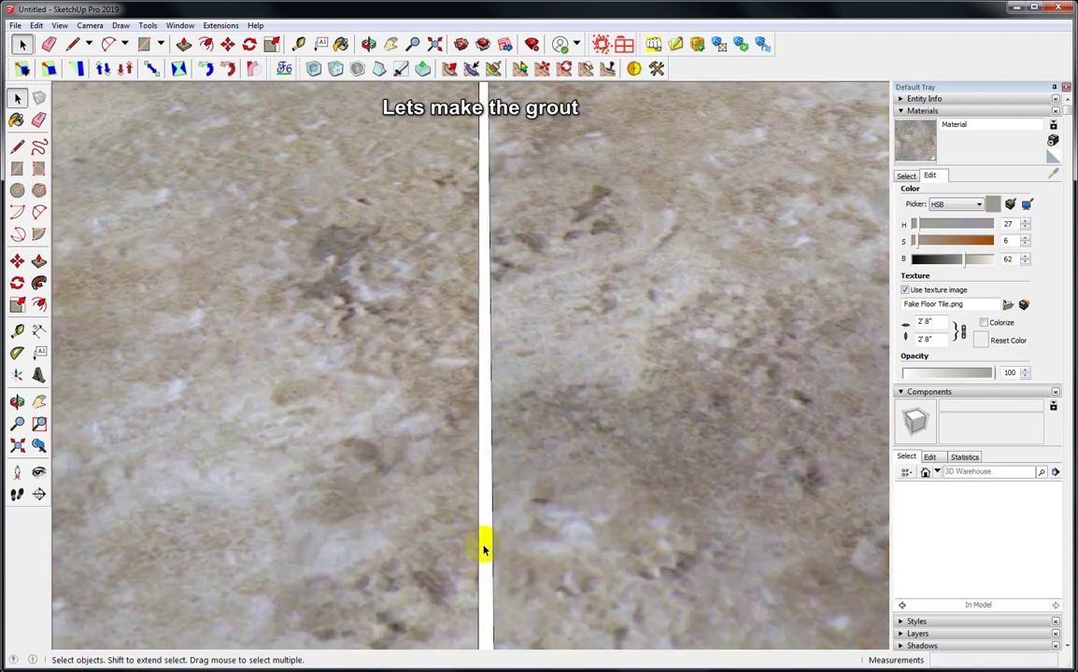
scroll(484, 549, up, 1)
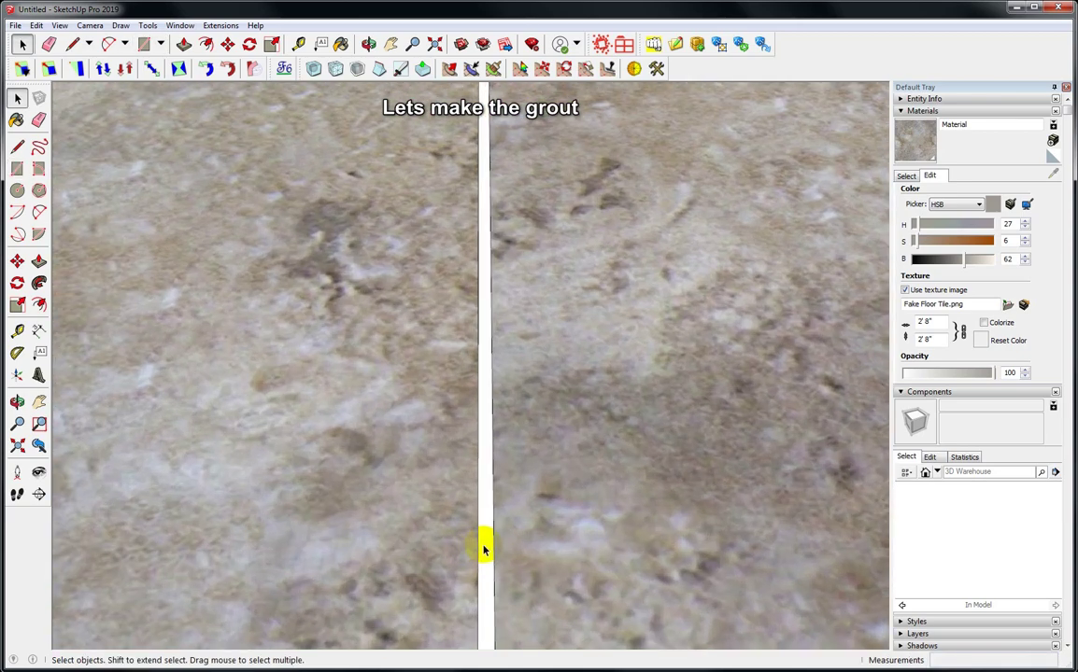
Step: Create the white Material1 and darken it to HSB brightness 33 for the grout
click(907, 177)
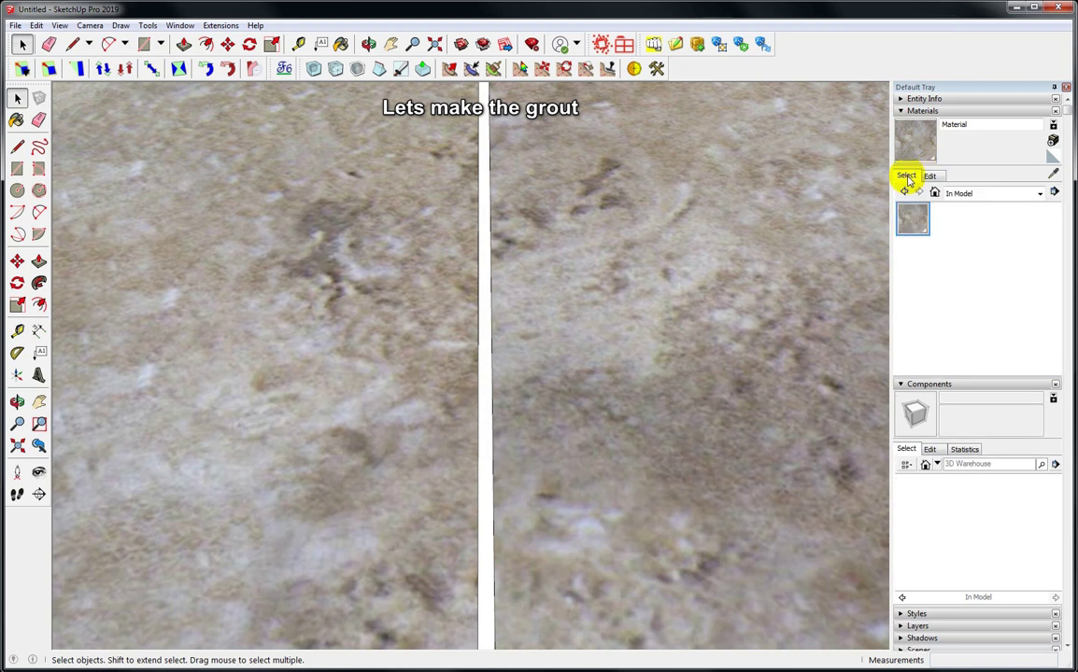
click(1052, 141)
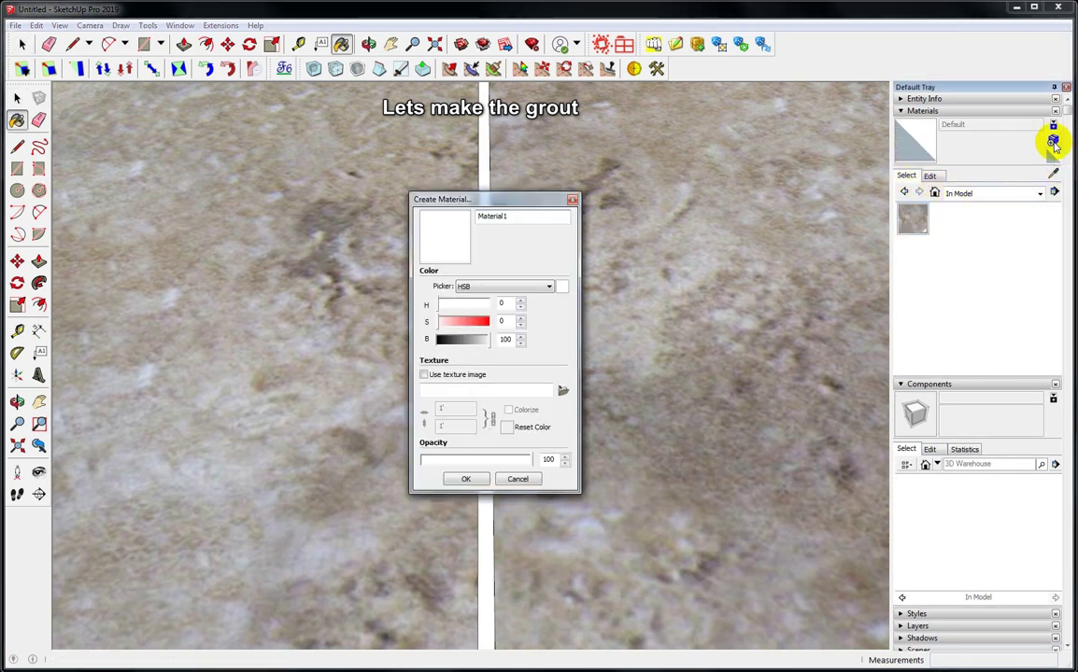
click(466, 480)
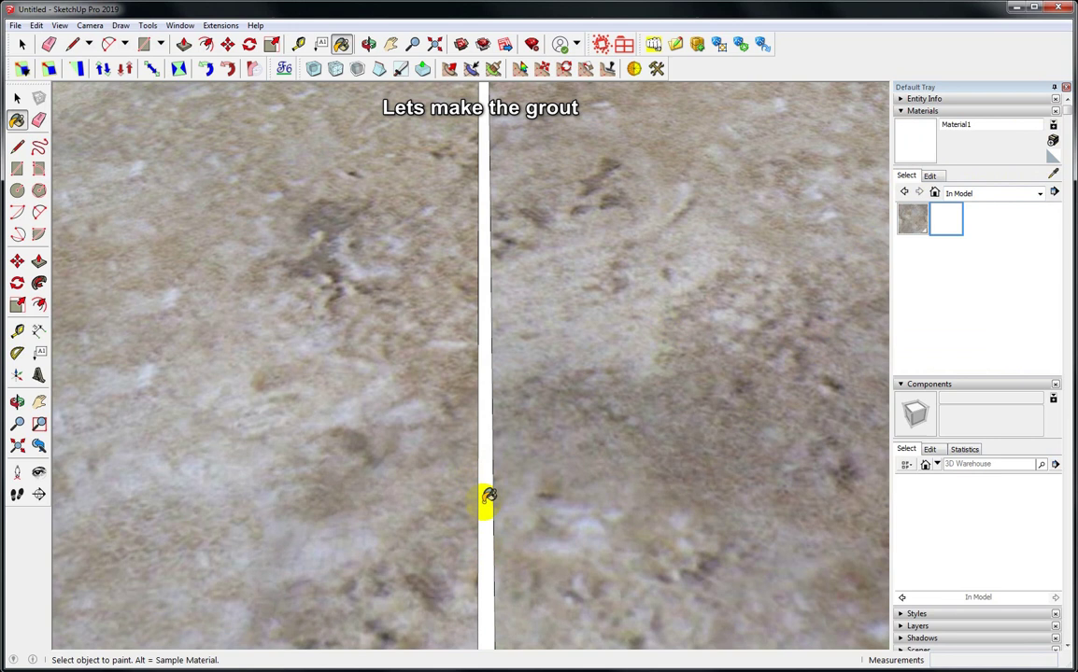
click(930, 176)
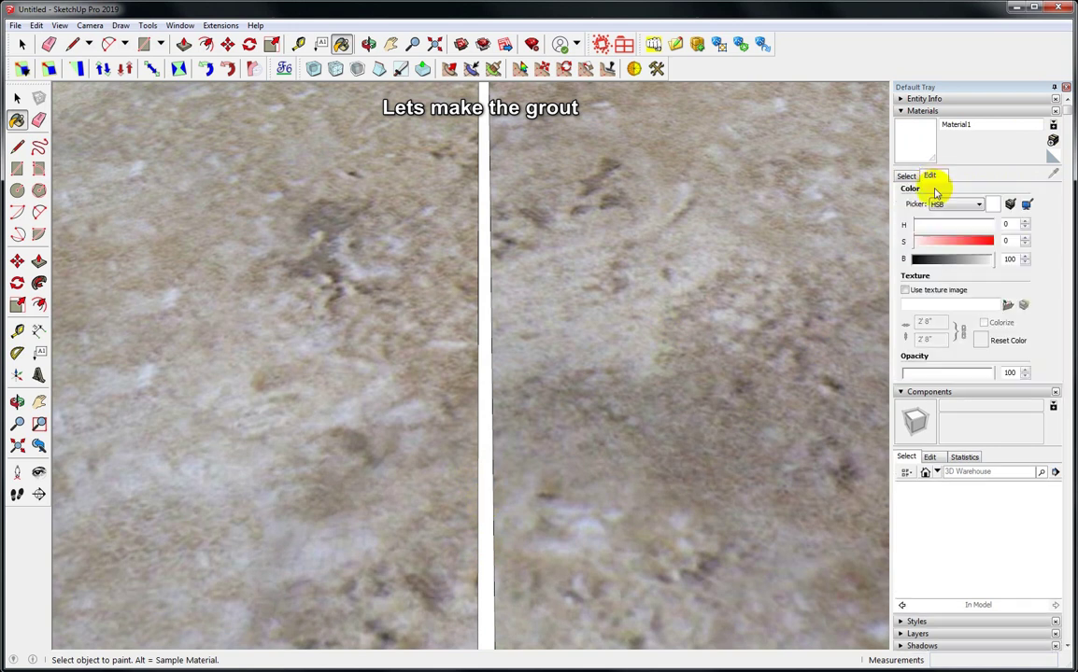
click(966, 261)
drag(965, 260, 940, 261)
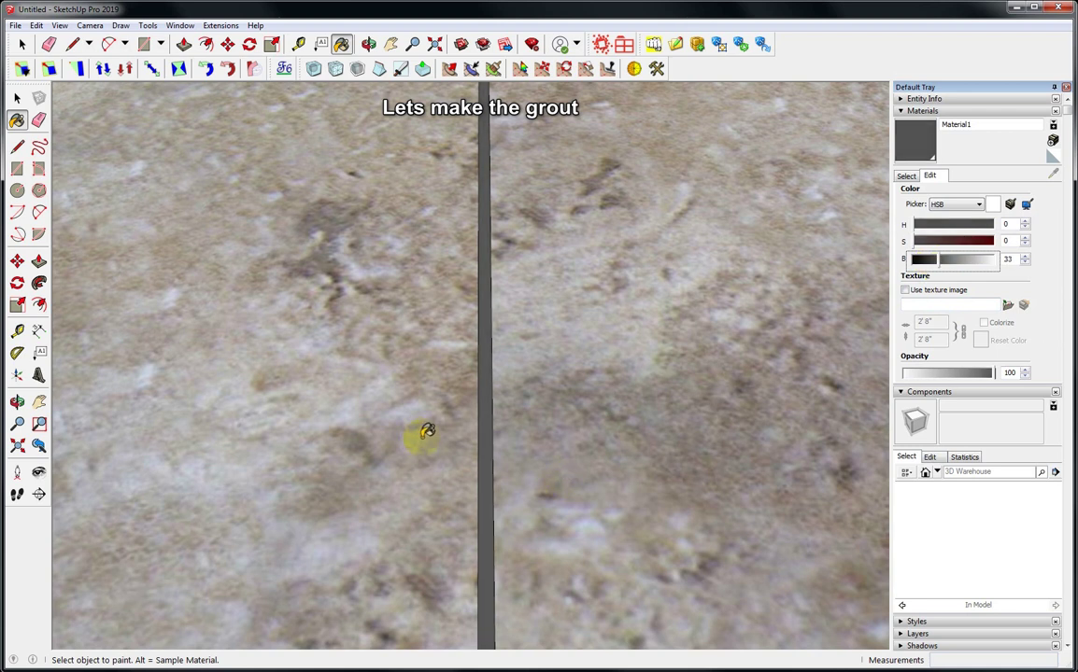
Step: Raise Material1's brightness slider to 100 so the grout turns white
key(space)
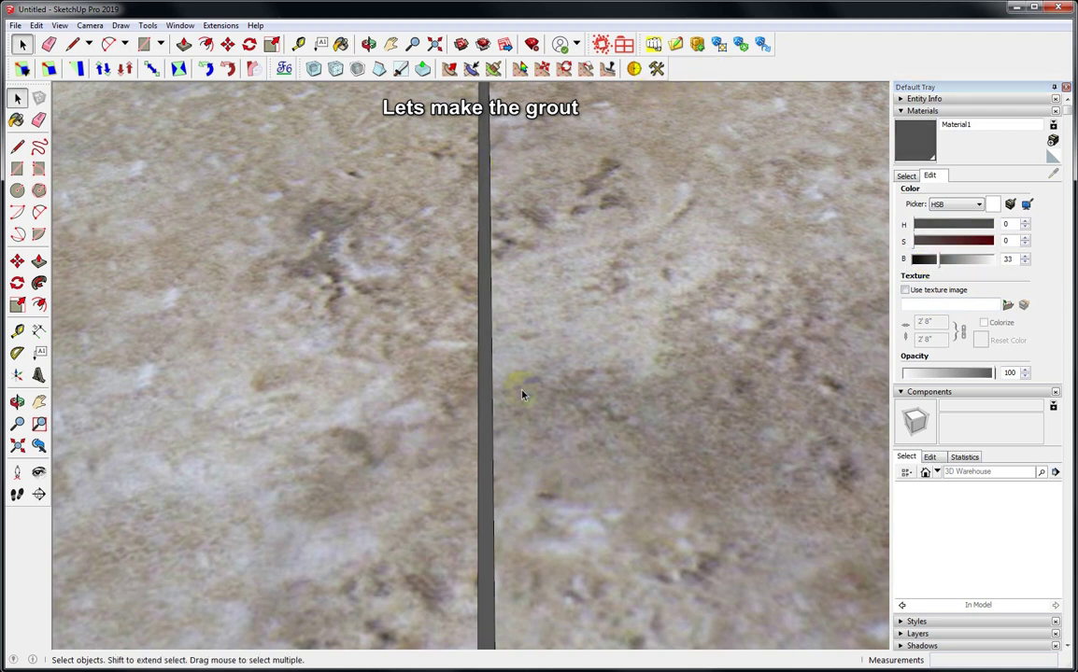
scroll(488, 408, down, 3)
scroll(491, 416, down, 2)
scroll(491, 418, down, 1)
middle_drag(491, 417, 493, 509)
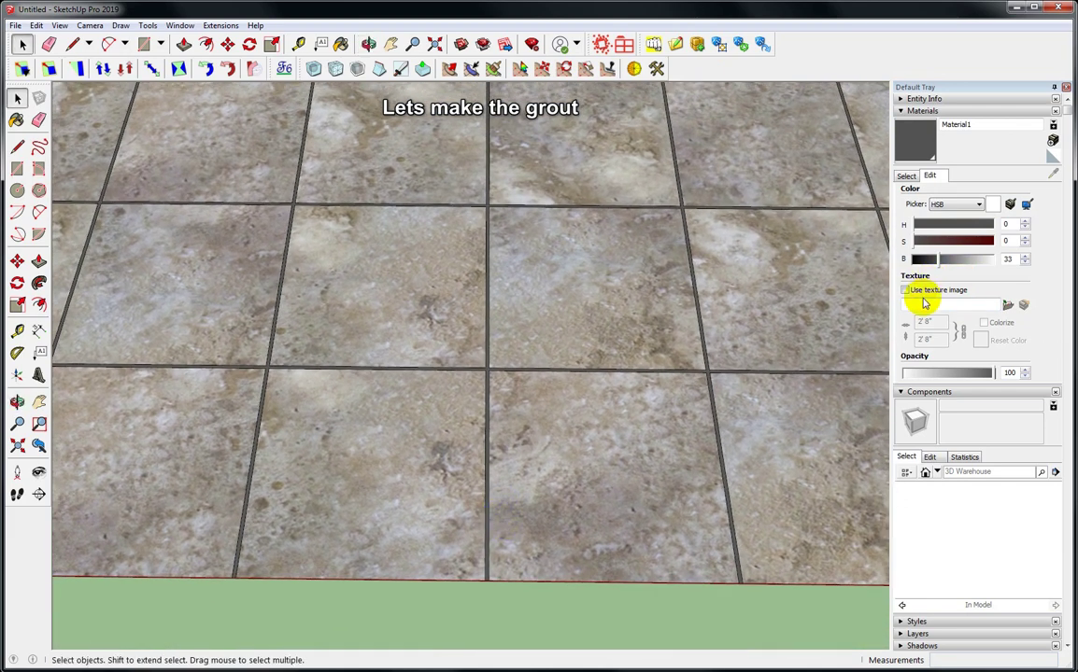
mouse_move(942, 260)
mouse_down()
mouse_move(1006, 265)
mouse_move(910, 259)
mouse_move(1002, 265)
mouse_up()
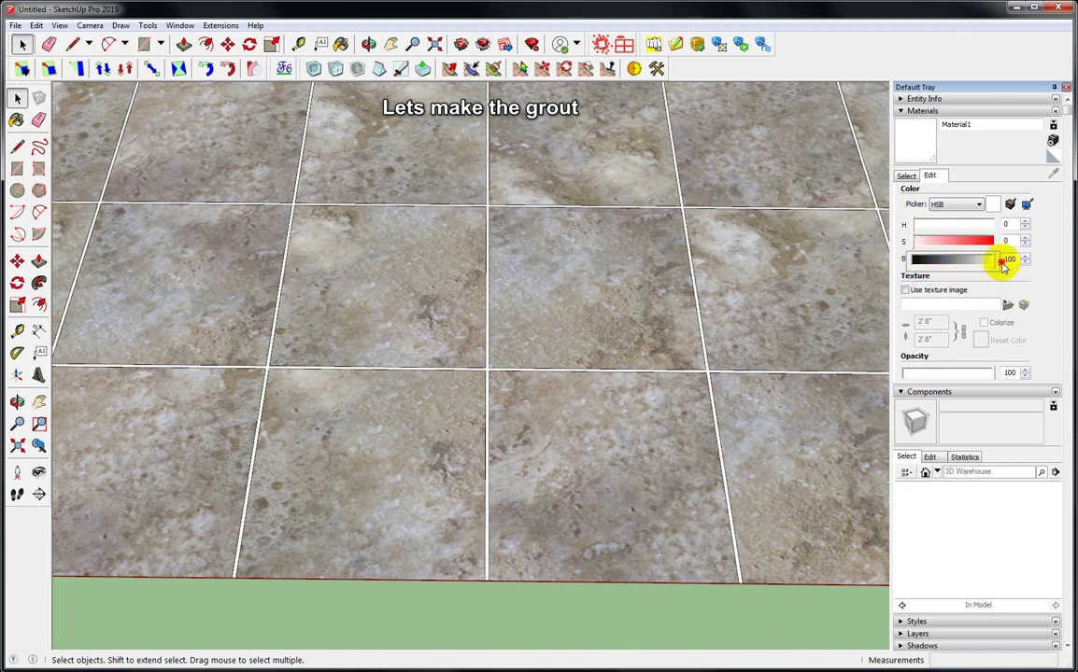
Step: Orbit and zoom to inspect the white grout lines up close
middle_drag(478, 502, 484, 492)
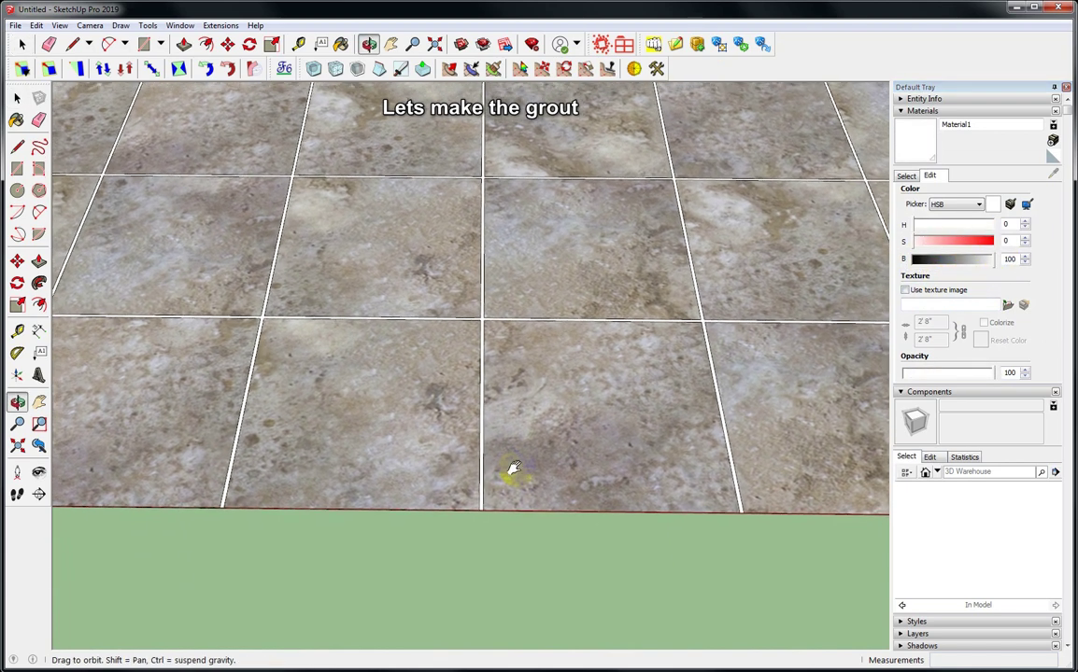
scroll(483, 492, up, 3)
scroll(479, 497, up, 3)
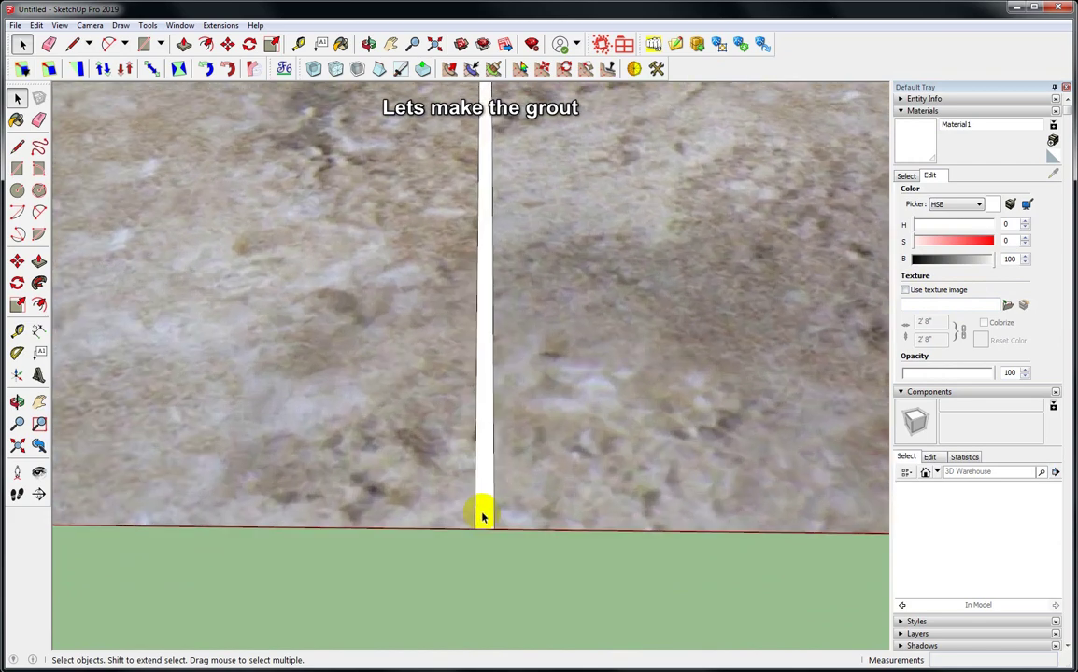
middle_drag(480, 498, 487, 395)
mouse_move(483, 457)
middle_down()
mouse_move(477, 178)
mouse_move(468, 358)
mouse_move(485, 372)
middle_up()
Step: Push the grout face down 1/8" to recess it between the tiles
key(p)
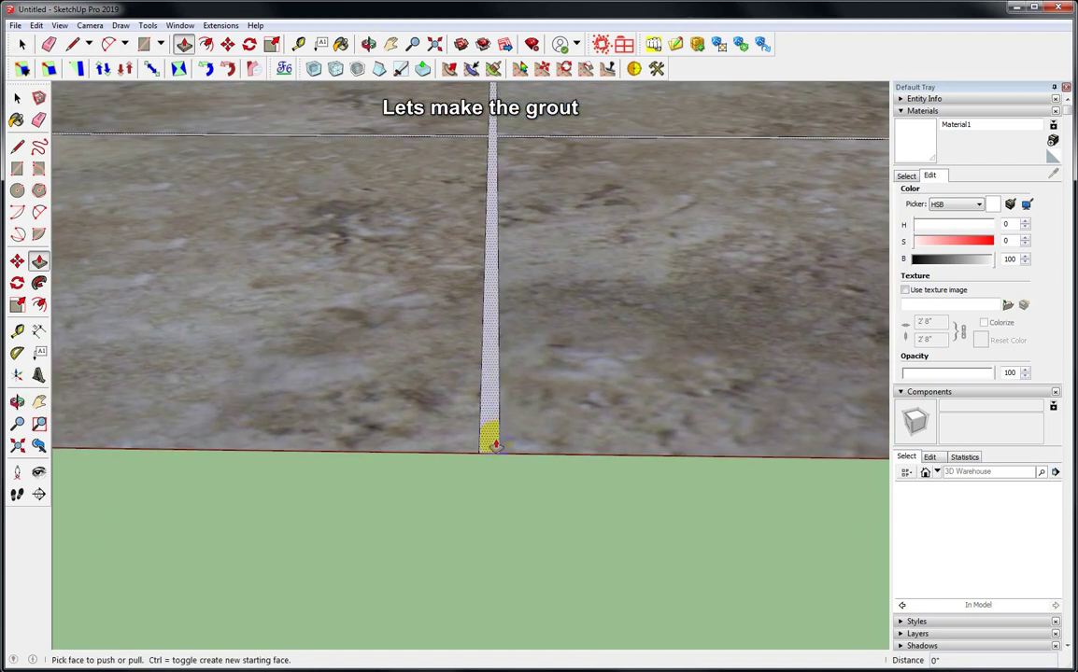
drag(492, 446, 489, 470)
text(1/8)
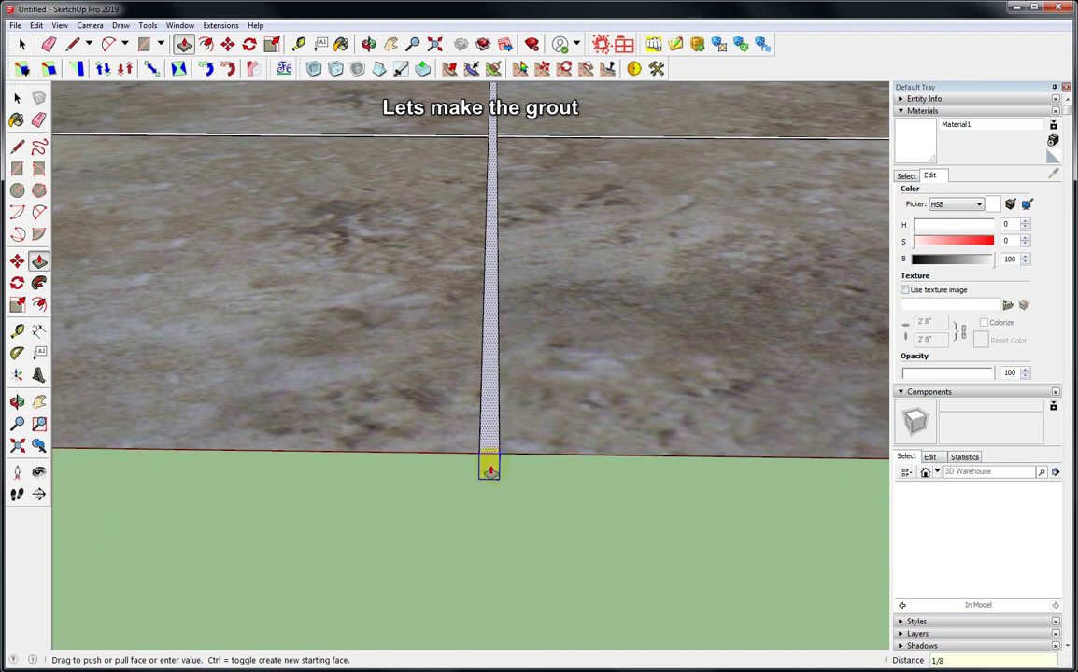
key(Return)
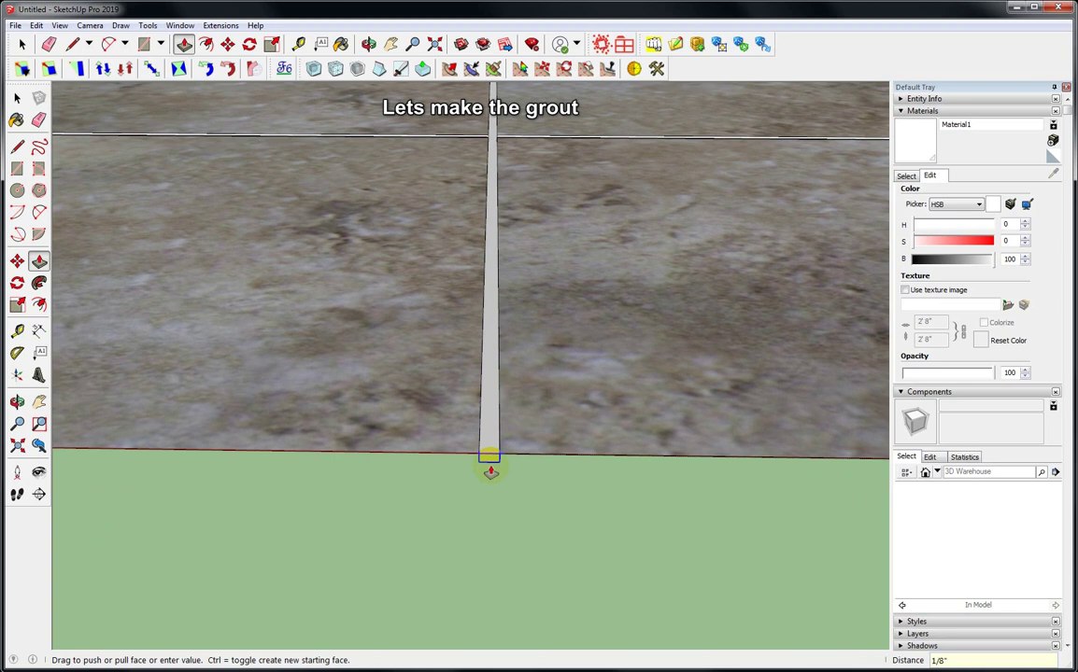
key(space)
Step: Retune Material1's brightness to 81 for a light grey grout
mouse_move(463, 206)
middle_down()
mouse_move(488, 241)
mouse_move(301, 261)
mouse_move(594, 163)
mouse_move(667, 212)
mouse_move(635, 212)
mouse_move(668, 346)
mouse_move(893, 276)
mouse_move(1010, 292)
mouse_move(1015, 125)
mouse_move(1006, 193)
middle_up()
scroll(642, 205, up, 3)
scroll(641, 205, up, 3)
scroll(632, 211, up, 2)
scroll(631, 213, up, 1)
click(945, 260)
mouse_move(945, 265)
mouse_down()
mouse_move(904, 258)
mouse_move(1003, 266)
mouse_move(978, 265)
mouse_up()
Step: Zoom out and tilt down to view the whole 9-by-9 tiled floor
mouse_move(552, 341)
middle_down()
mouse_move(460, 339)
mouse_move(446, 306)
middle_up()
scroll(445, 305, down, 2)
scroll(446, 307, down, 2)
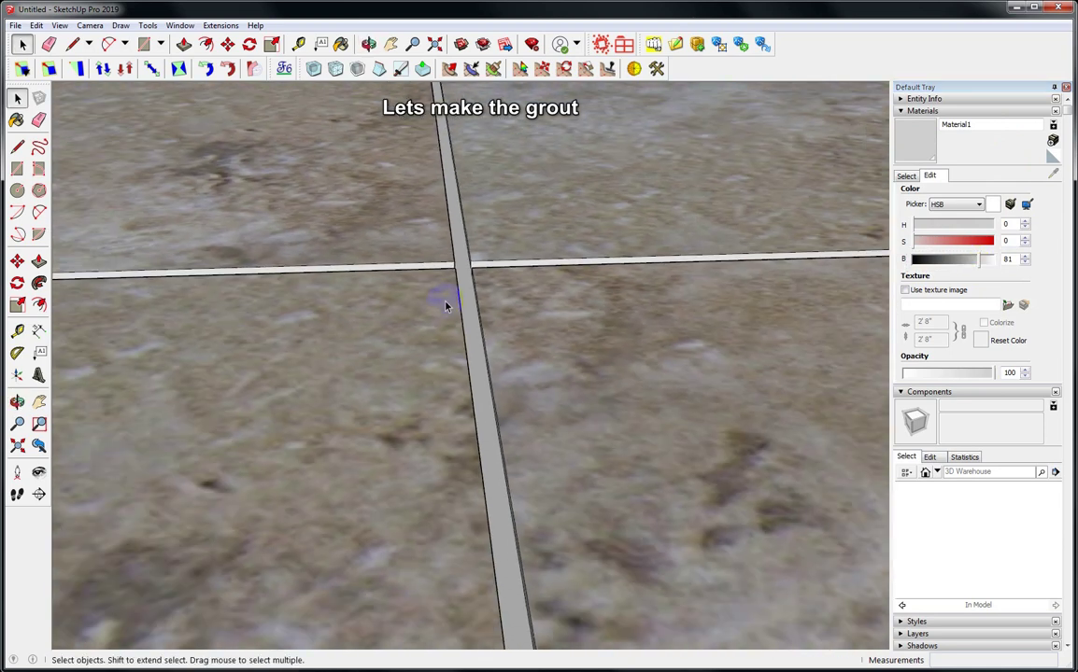
scroll(445, 305, down, 3)
scroll(445, 305, down, 3)
scroll(445, 305, down, 3)
scroll(446, 305, down, 2)
mouse_move(445, 305)
middle_down()
mouse_move(497, 276)
mouse_move(486, 374)
middle_up()
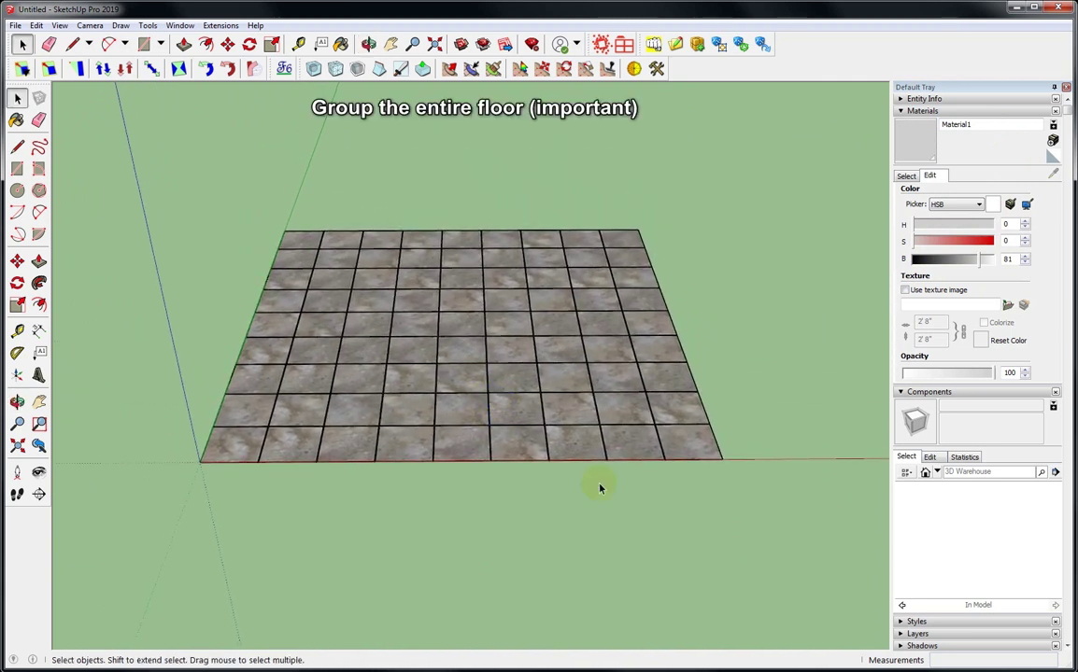
Step: Box-select all marble tiles and grout and make them one floor group
drag(153, 171, 153, 172)
right_click(473, 284)
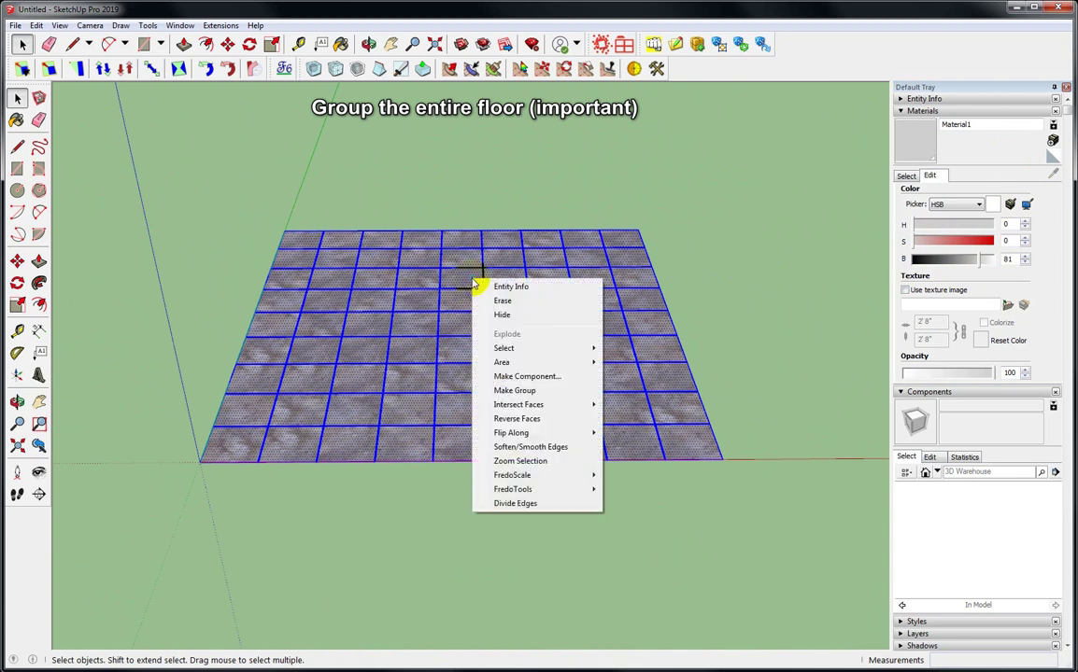
click(558, 395)
click(457, 189)
key(r)
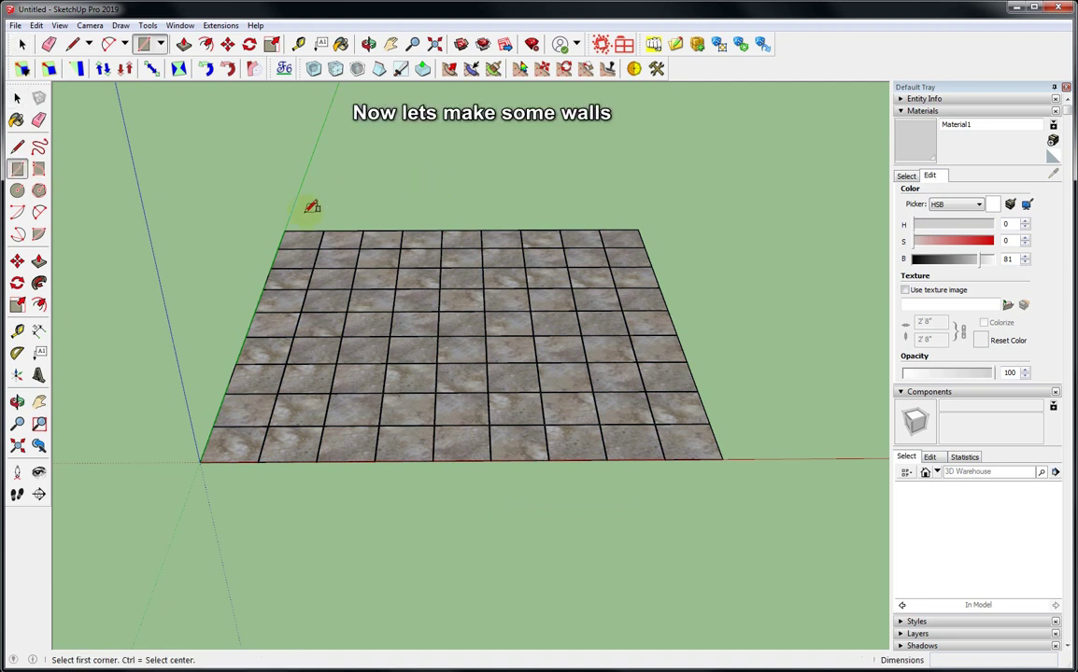
Step: Draw a rectangle over the floor footprint and push it up 8'
click(284, 231)
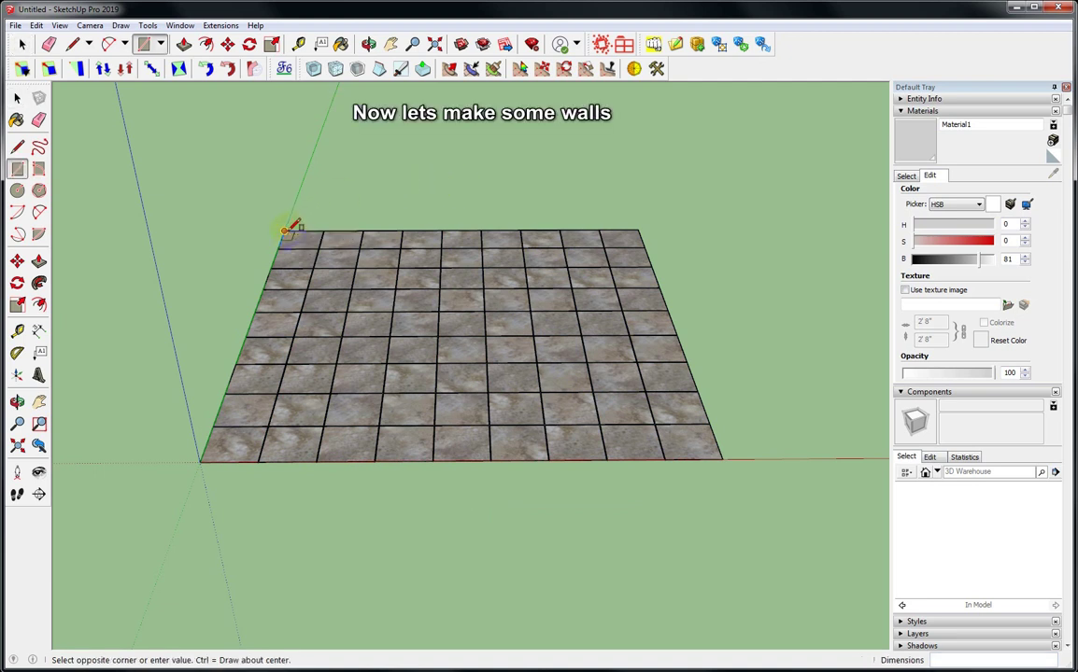
click(722, 459)
key(p)
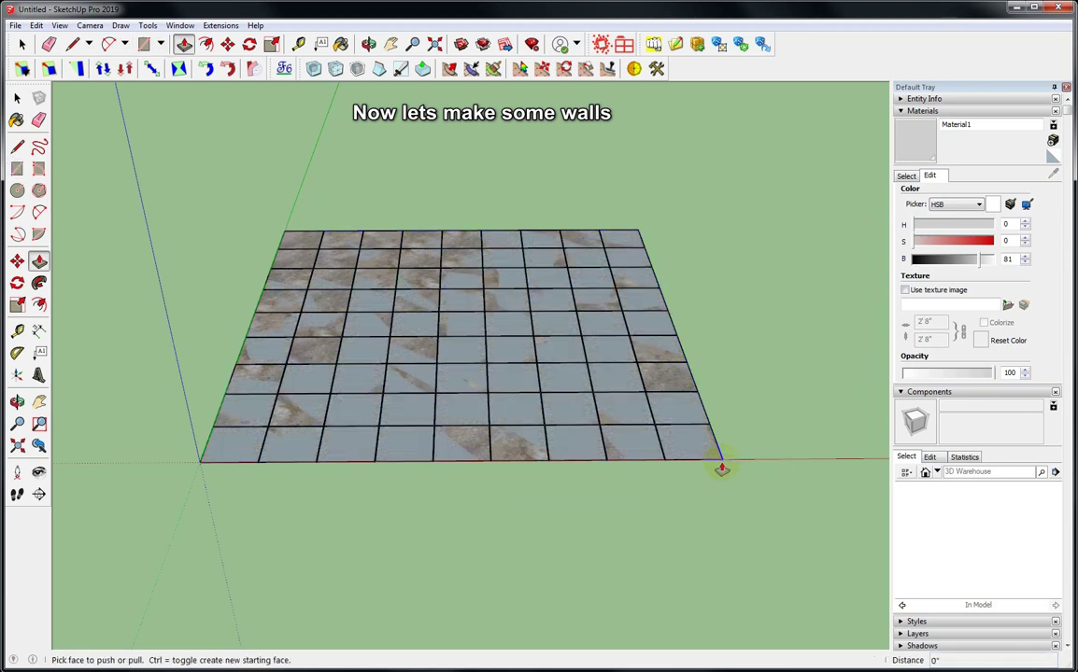
click(680, 443)
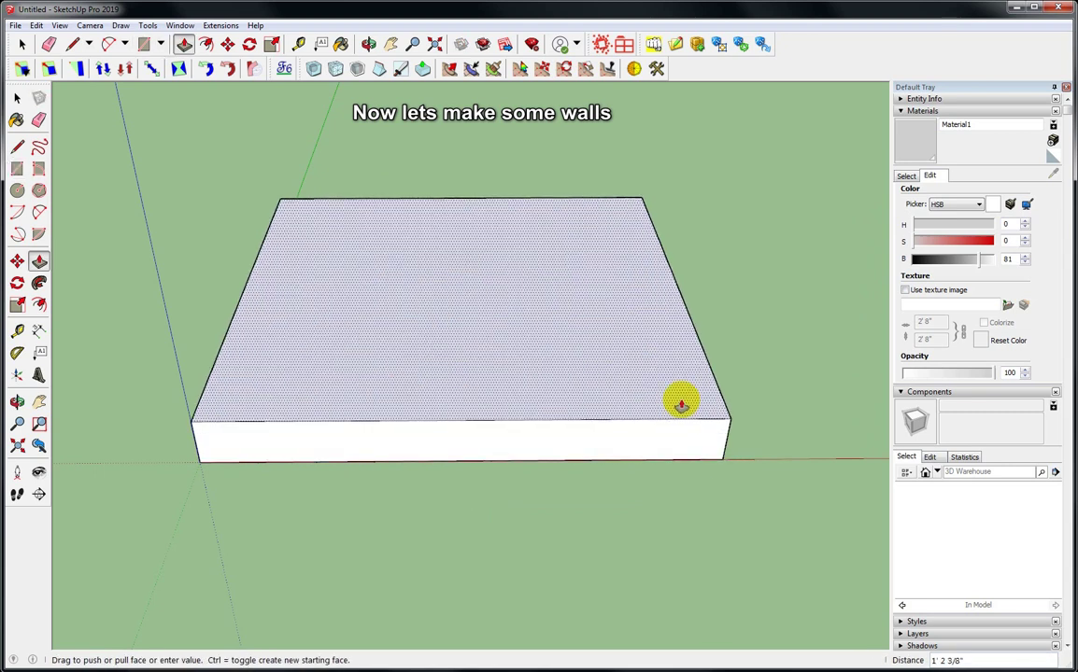
key(Return)
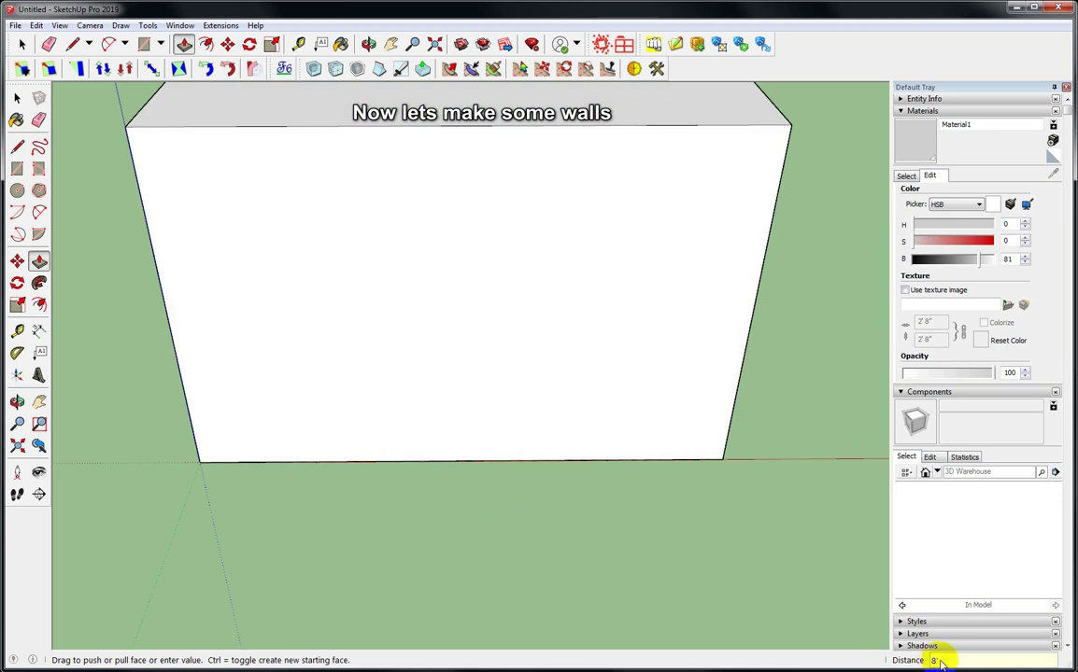
Step: Orbit below the box and select its large bottom face
middle_drag(534, 411, 588, 433)
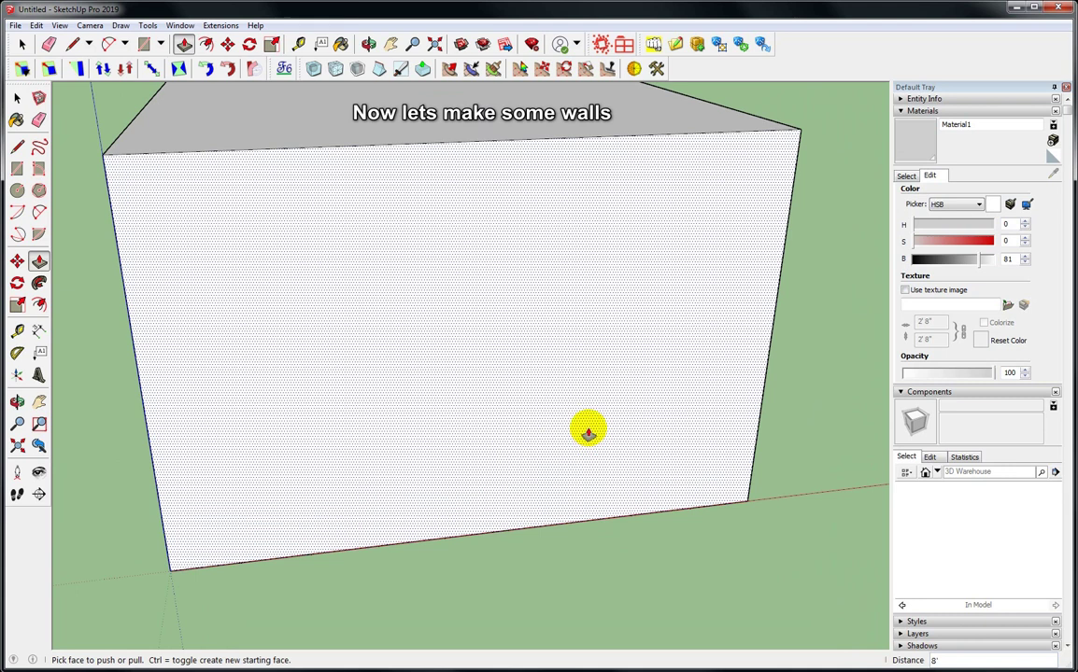
scroll(588, 432, down, 3)
key(space)
mouse_move(469, 415)
middle_down()
mouse_move(456, 218)
mouse_move(439, 173)
middle_up()
mouse_move(481, 414)
middle_down()
mouse_move(467, 399)
mouse_move(481, 294)
middle_up()
key(space)
click(485, 258)
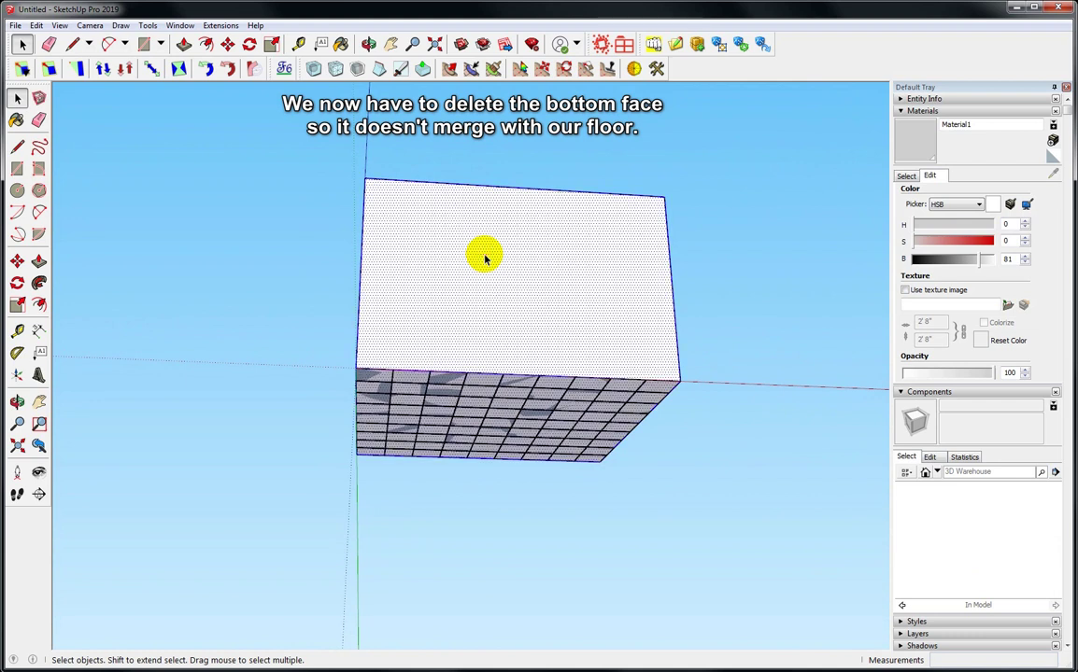
Step: Group the box, enter the group, and hide the rest of the model
right_click(484, 260)
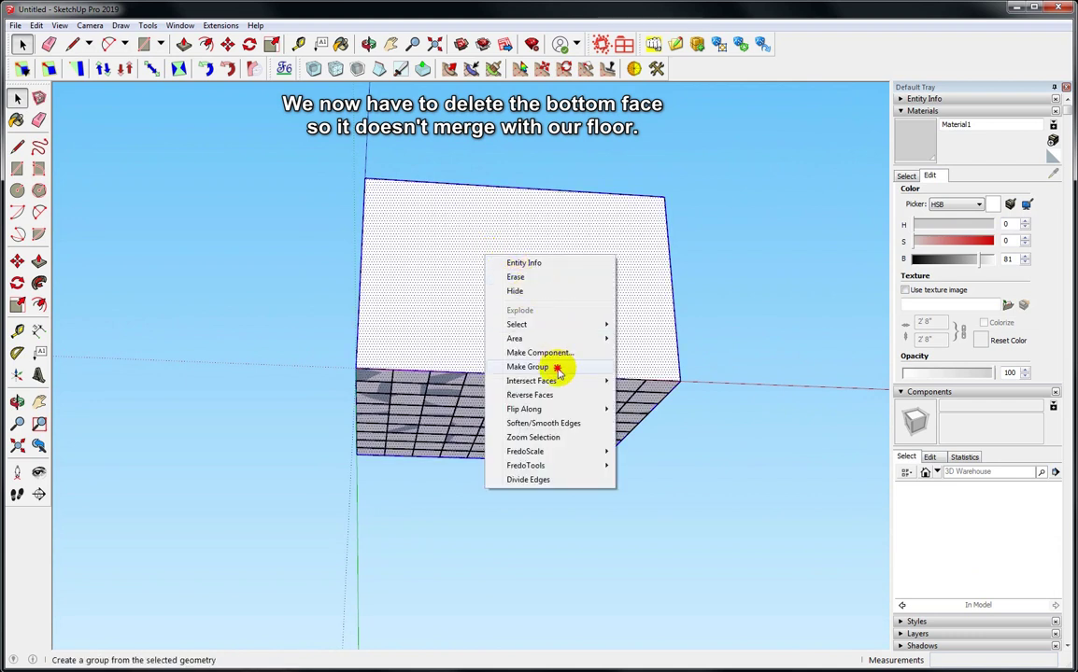
click(558, 370)
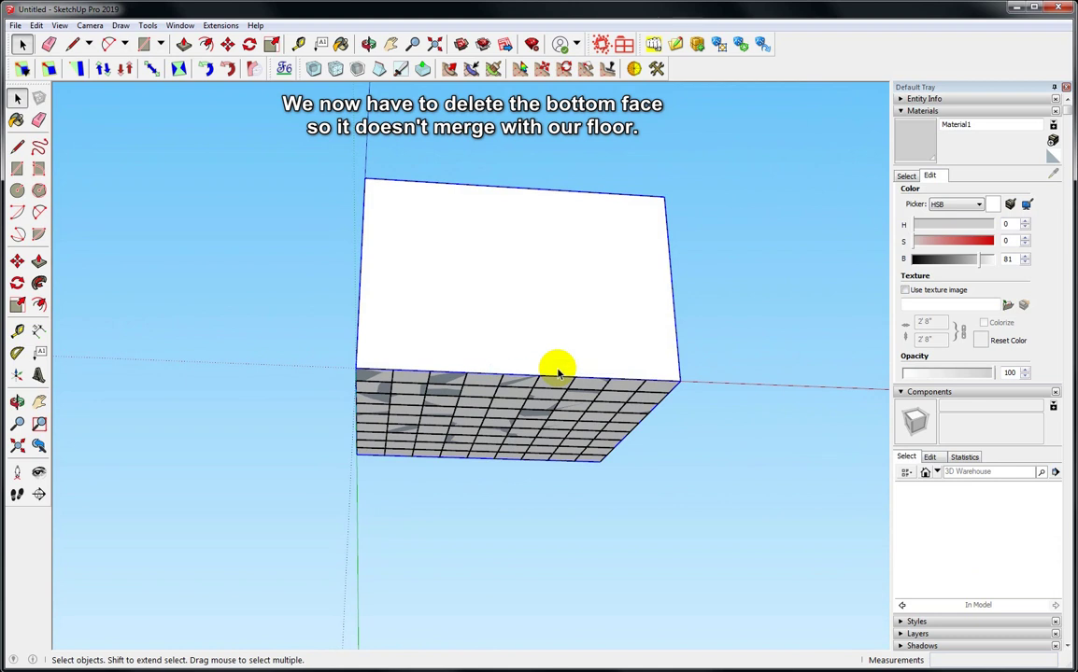
click(487, 296)
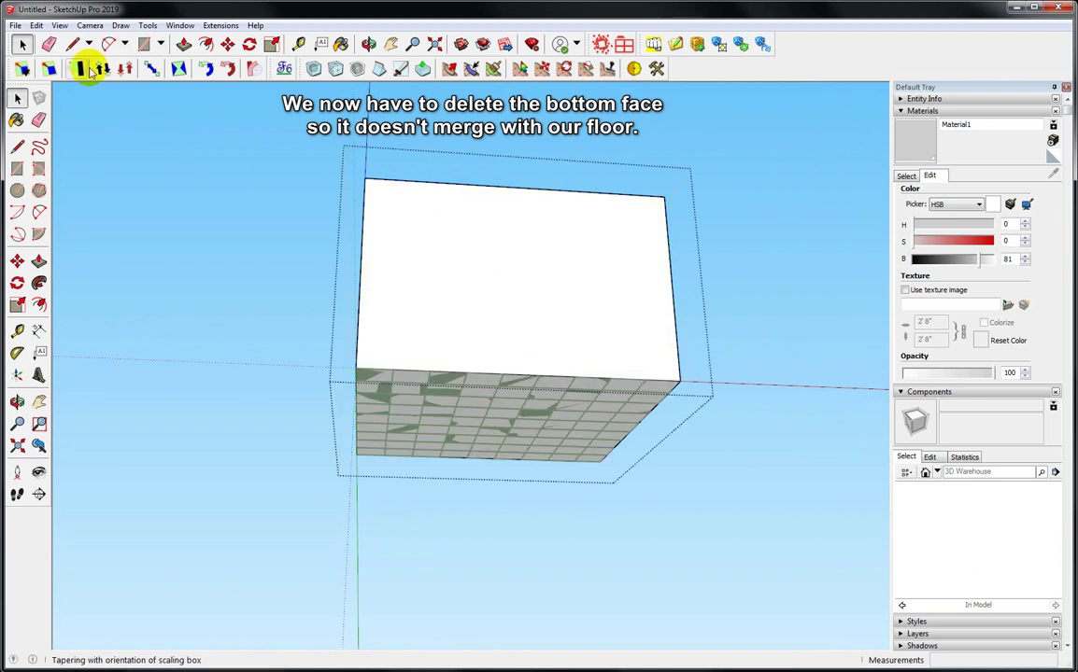
click(37, 26)
click(37, 26)
click(59, 26)
mouse_move(97, 226)
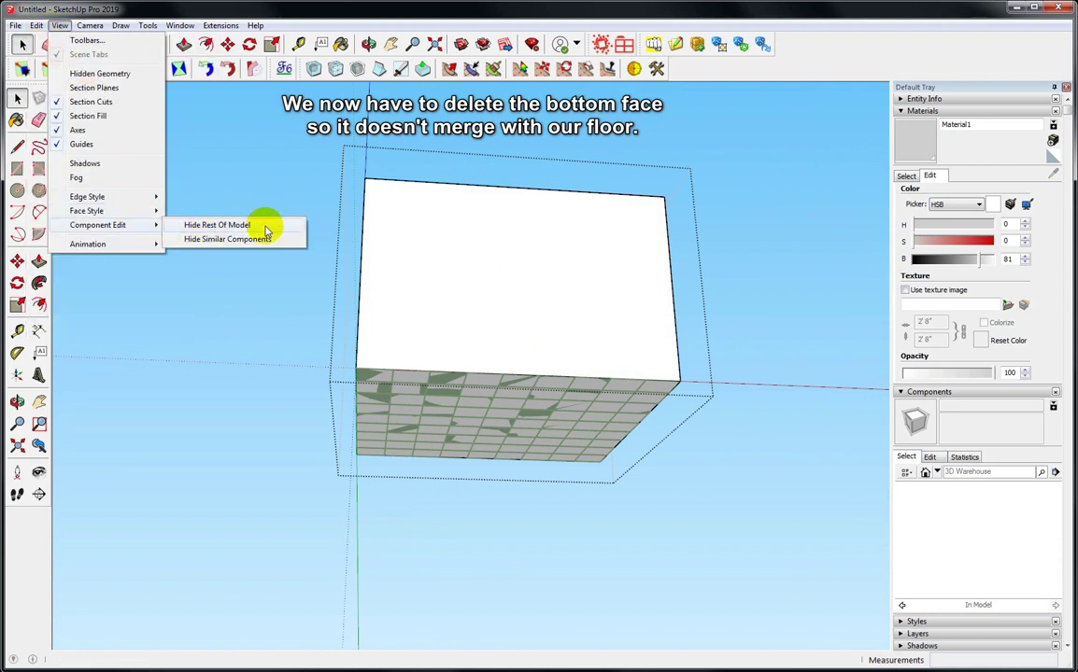
click(266, 231)
Step: Delete the box's bottom face
mouse_move(524, 360)
middle_down()
mouse_move(524, 257)
mouse_move(510, 344)
middle_up()
click(484, 409)
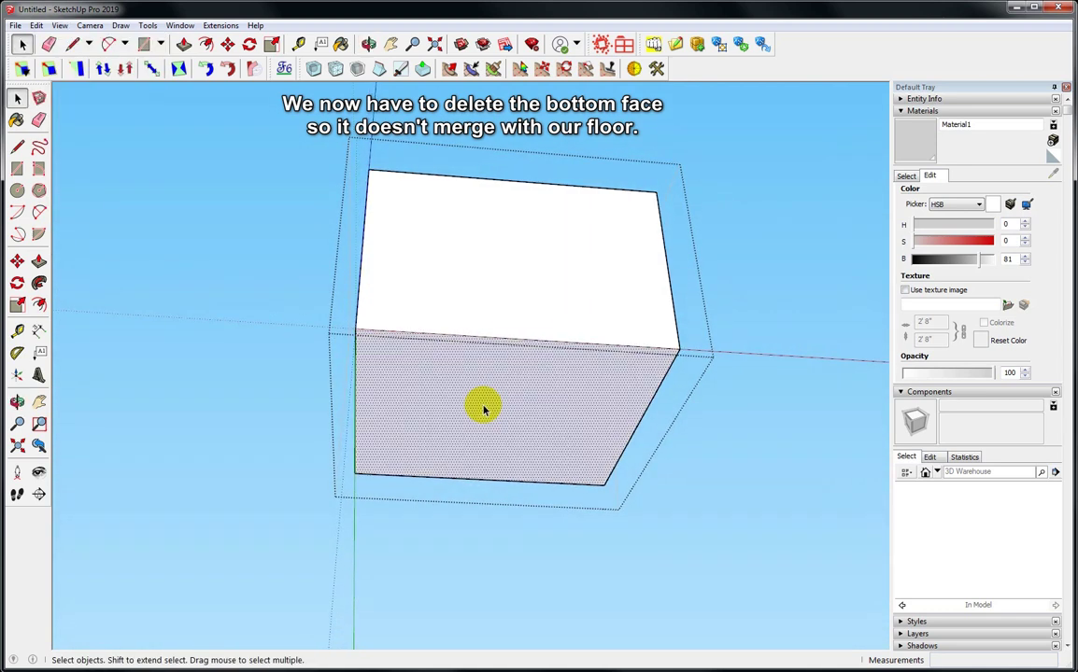
key(Delete)
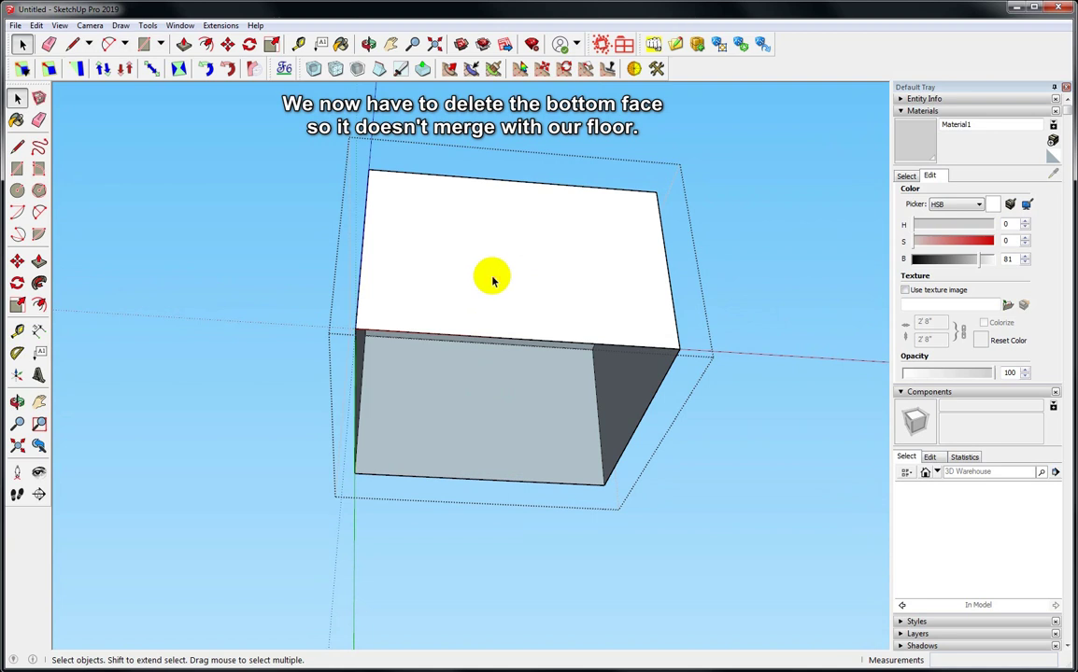
Step: Reverse all the box faces so the white sides face inward
triple_click(493, 280)
right_click(493, 279)
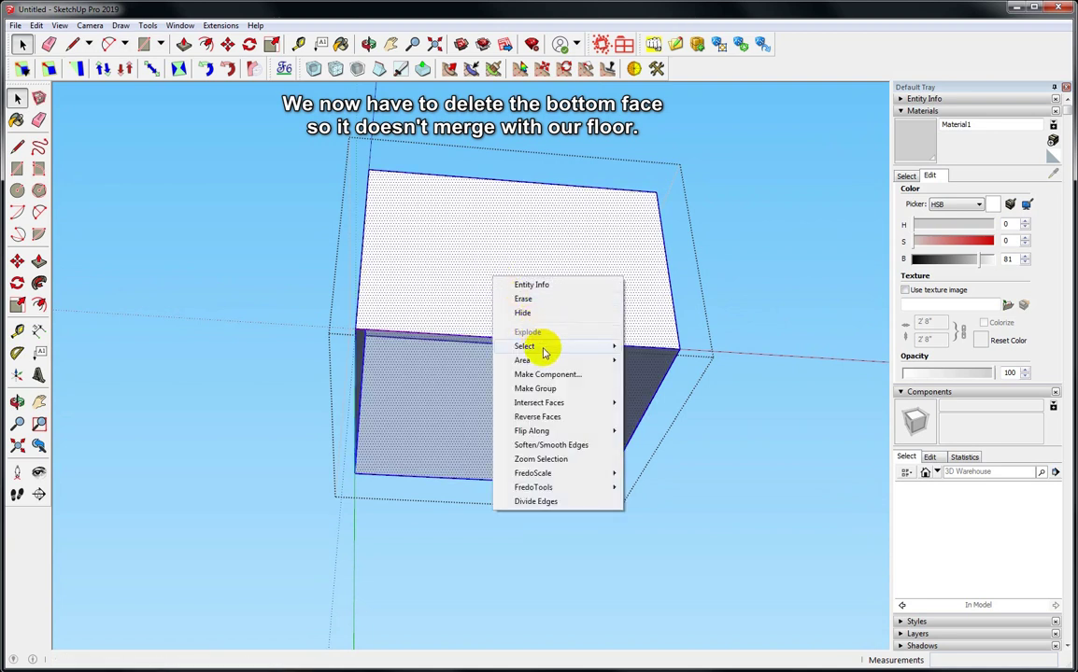
click(563, 416)
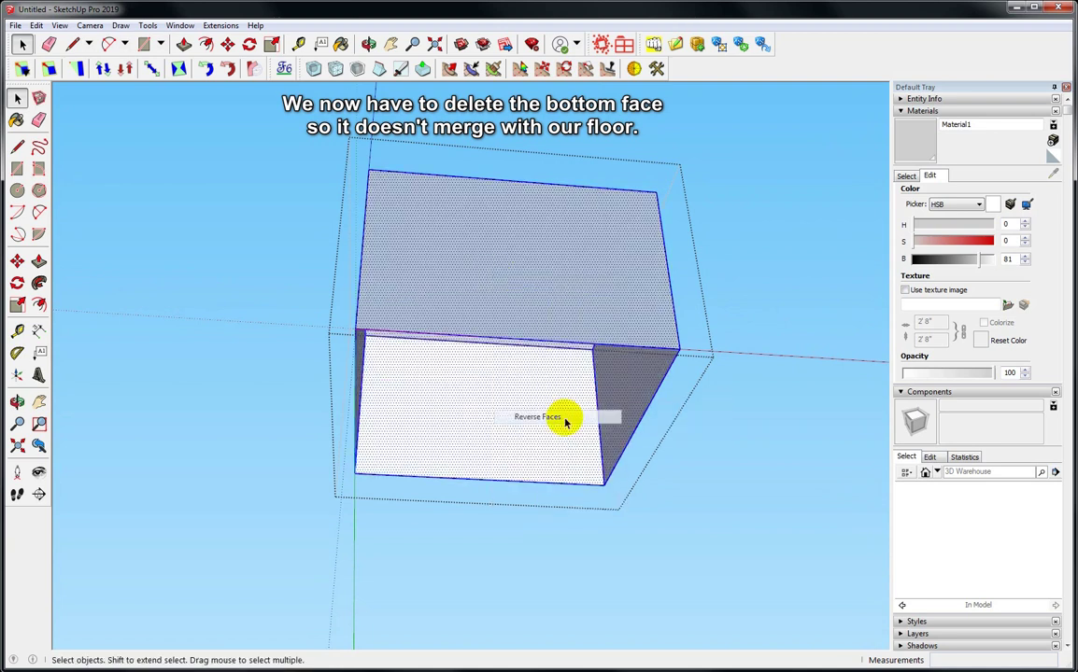
click(771, 274)
mouse_move(594, 293)
middle_down()
mouse_move(553, 354)
mouse_move(559, 273)
mouse_move(619, 589)
middle_up()
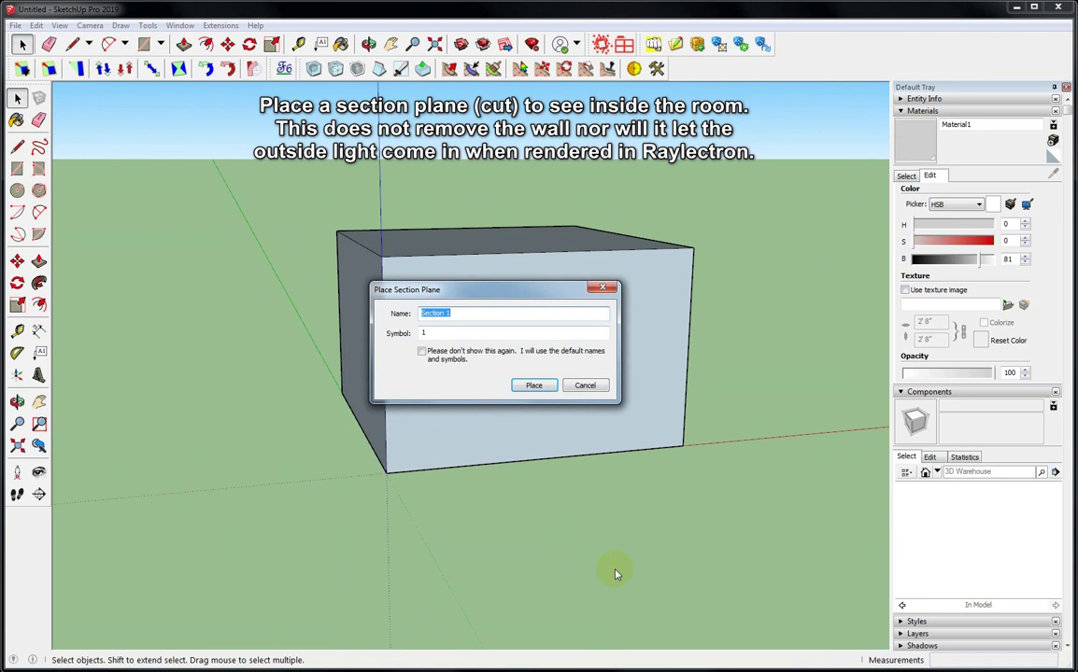
Step: Place a section plane on the front wall and hide its outline
click(534, 387)
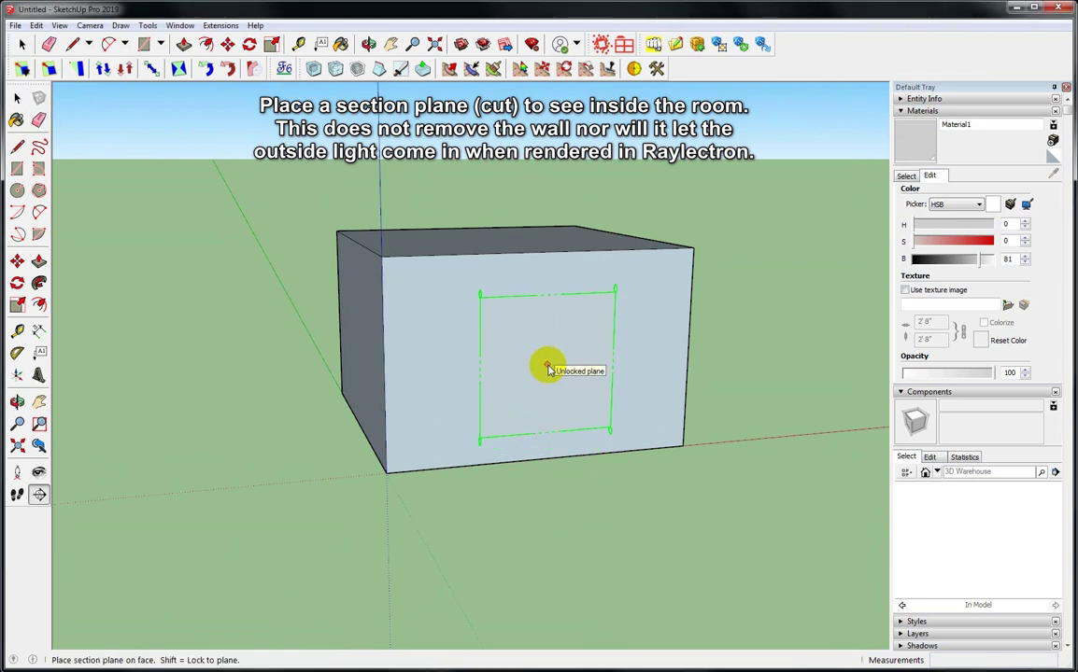
click(548, 370)
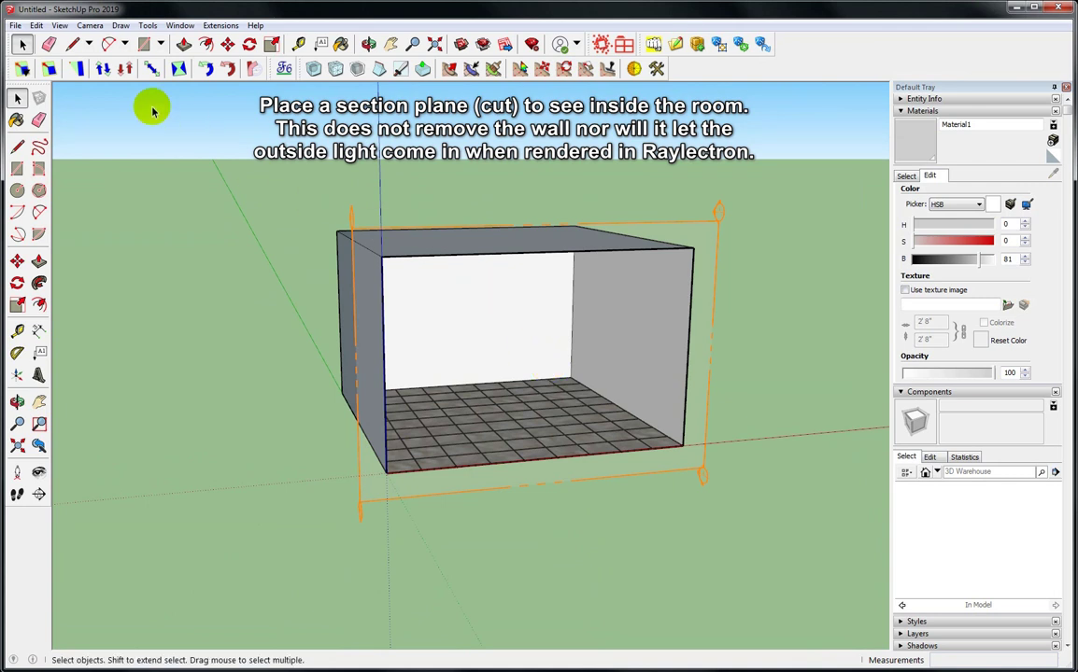
click(54, 28)
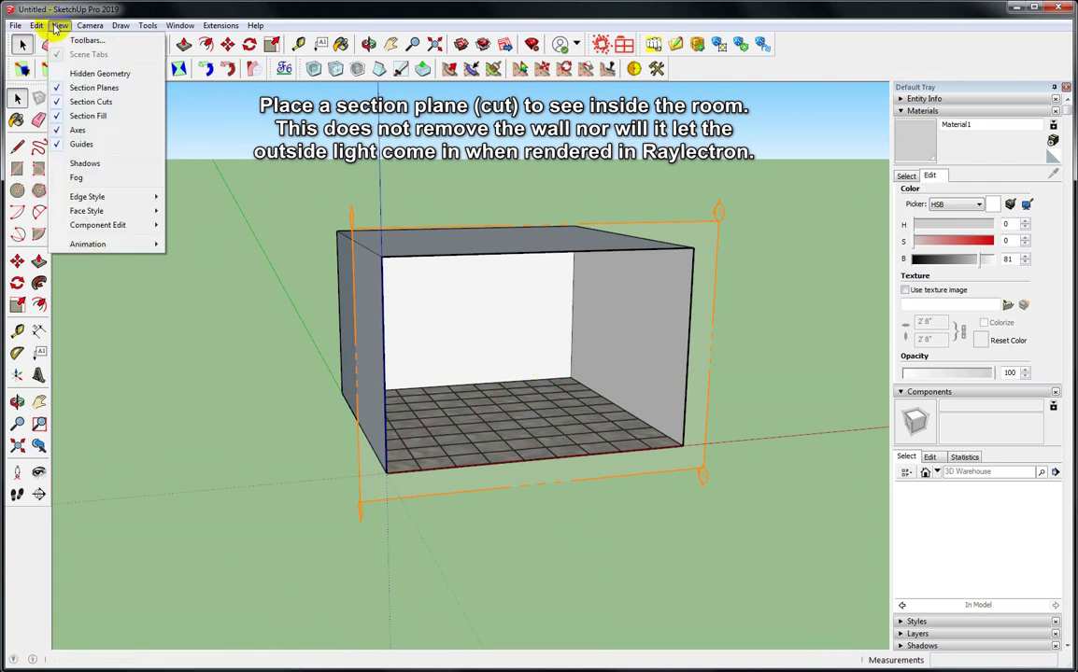
click(128, 88)
Step: Orbit and zoom in on the room's ceiling corner
mouse_move(530, 409)
middle_down()
mouse_move(479, 354)
mouse_move(352, 271)
mouse_move(553, 289)
middle_up()
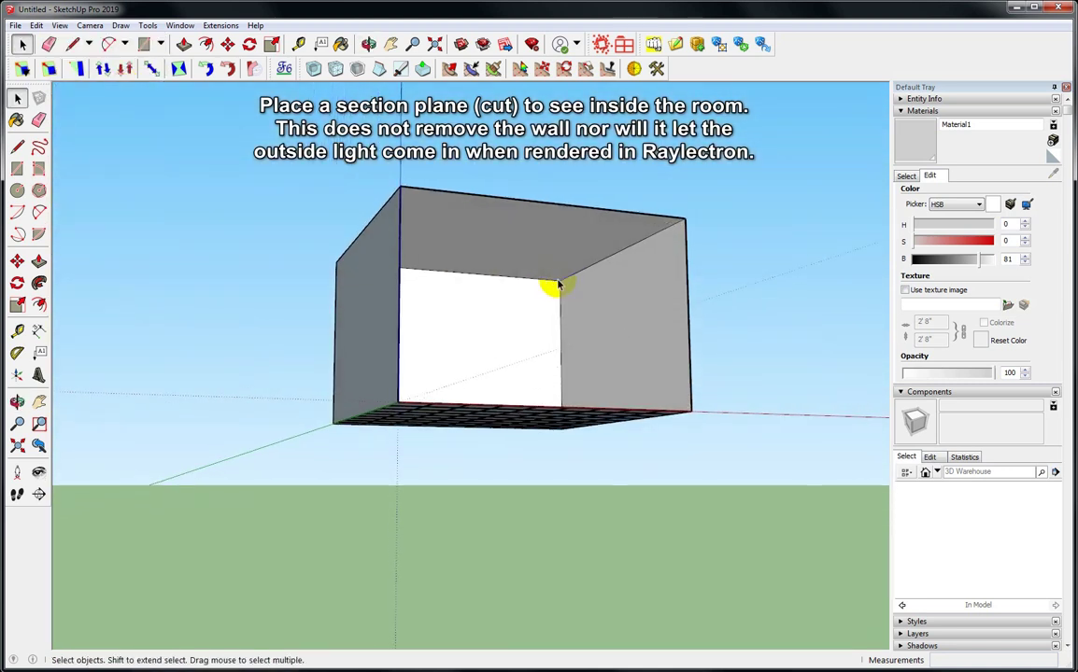
scroll(537, 266, up, 3)
scroll(539, 269, up, 3)
scroll(539, 269, up, 2)
middle_drag(539, 269, 524, 204)
Step: Draw a rectangular light panel on the ceiling and make it a group
key(r)
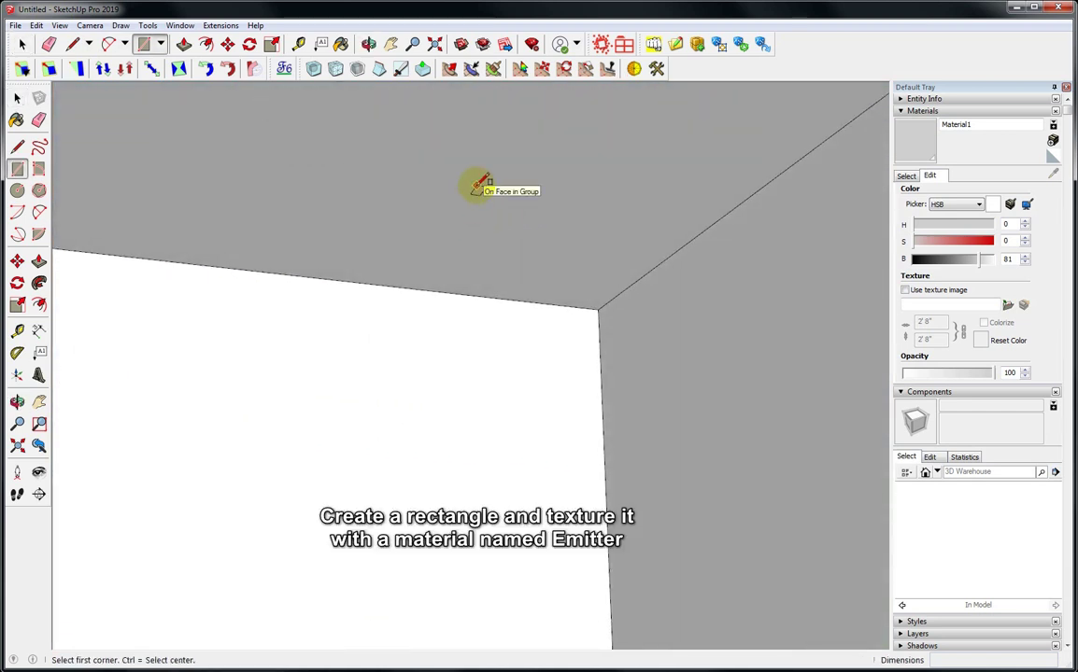
click(476, 176)
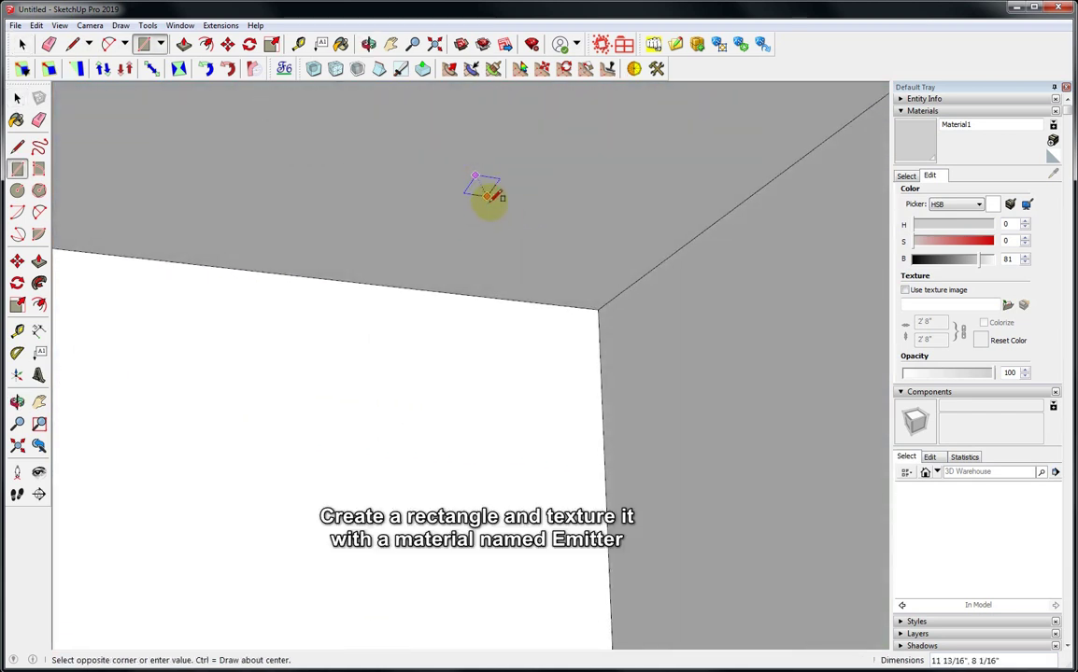
click(589, 270)
key(space)
key(o)
mouse_move(547, 233)
mouse_down()
mouse_move(552, 107)
mouse_move(548, 206)
mouse_up()
key(space)
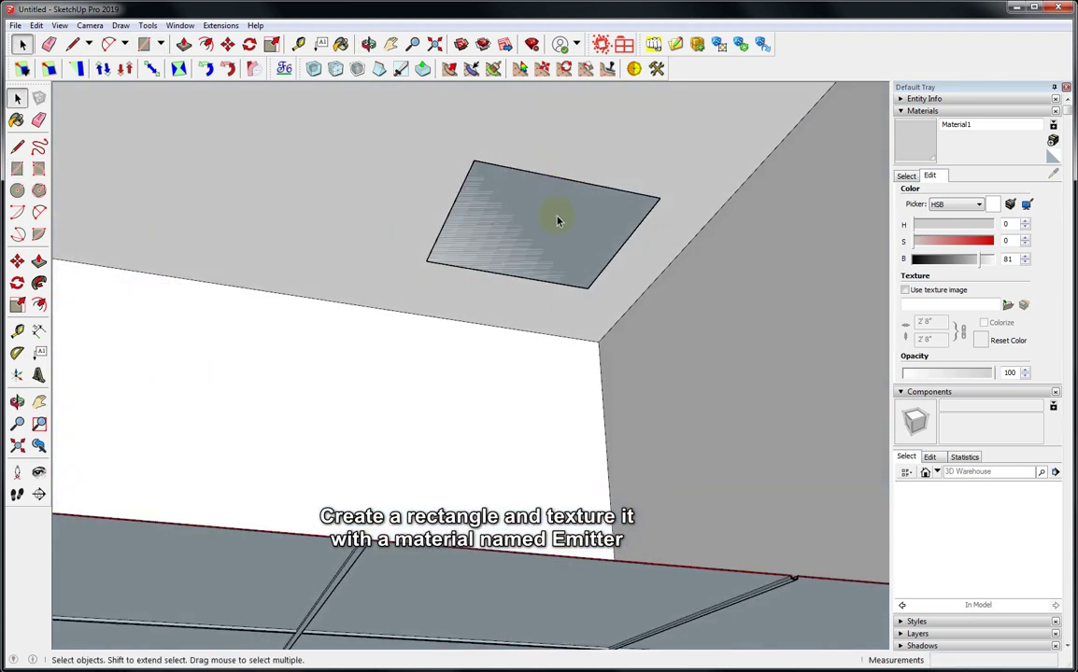
double_click(558, 221)
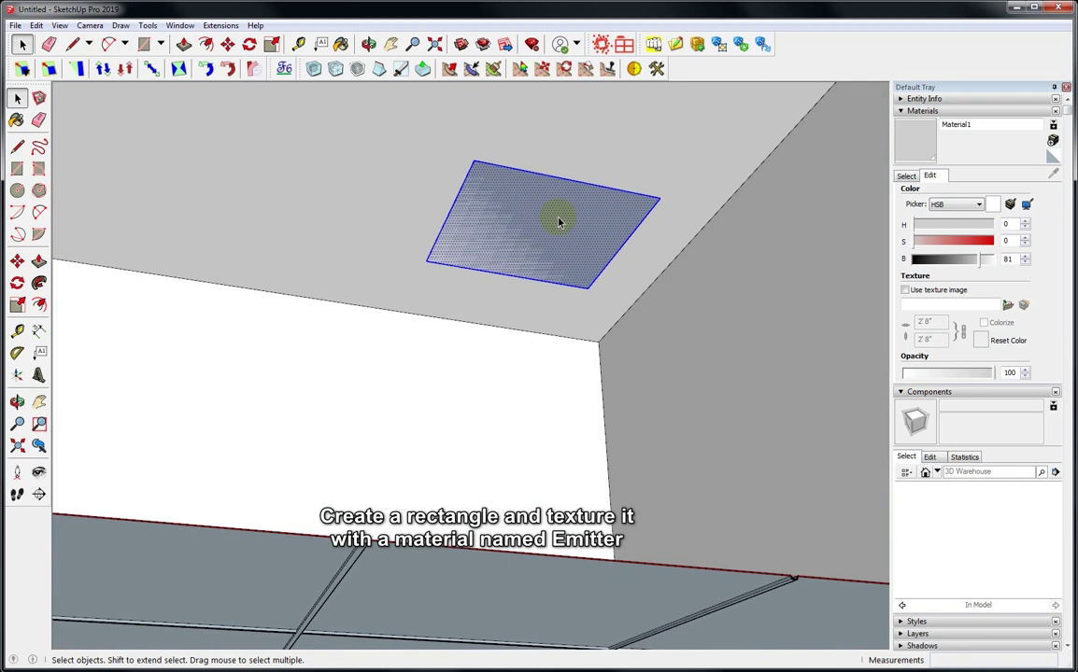
right_click(559, 220)
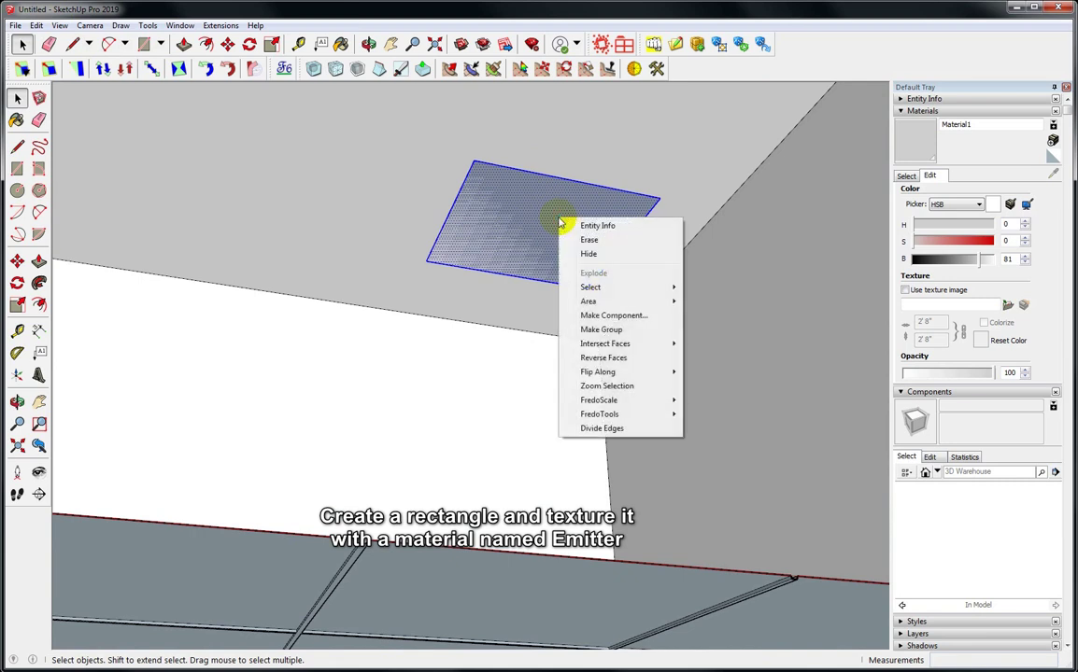
click(611, 331)
Step: Move the panel group down along blue, just below the ceiling
key(o)
mouse_move(607, 280)
mouse_down()
mouse_move(593, 241)
mouse_move(567, 393)
mouse_up()
key(space)
key(m)
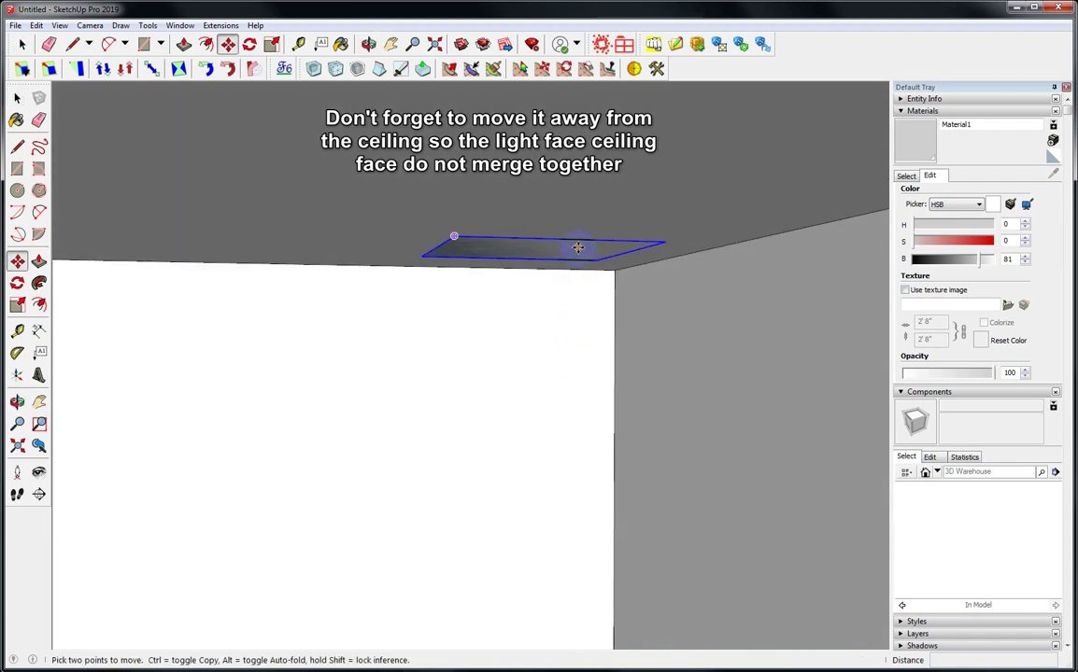
mouse_move(578, 245)
mouse_down()
mouse_move(577, 420)
mouse_move(593, 251)
mouse_up()
click(572, 363)
key(o)
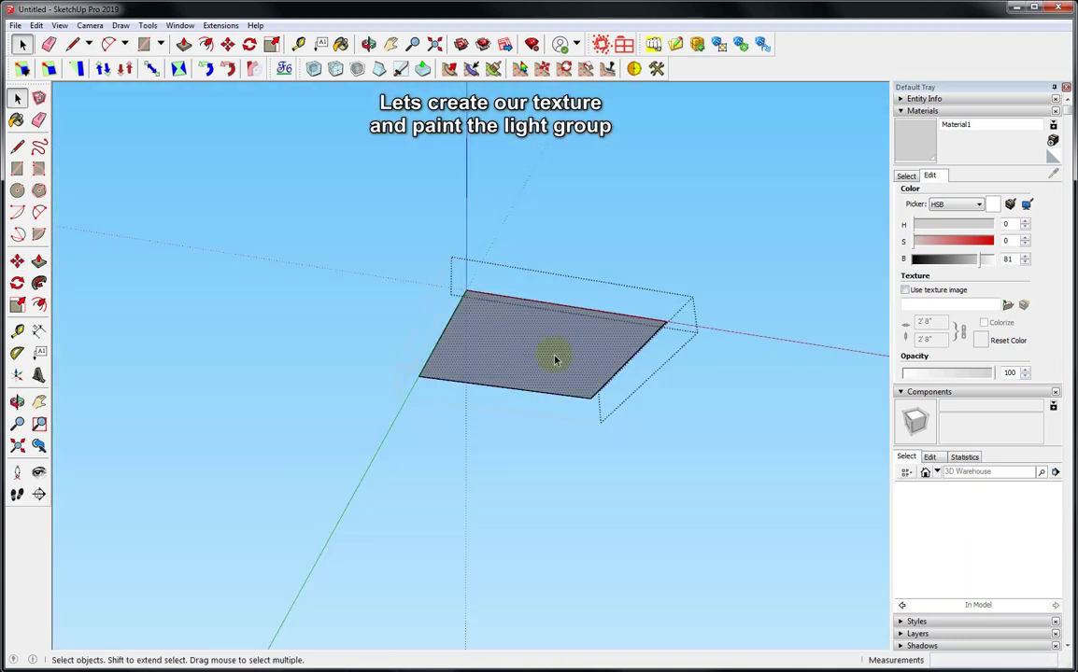
Step: Reverse the panel's face and create a white Emitter material at brightness 100, saturation 0
right_click(555, 359)
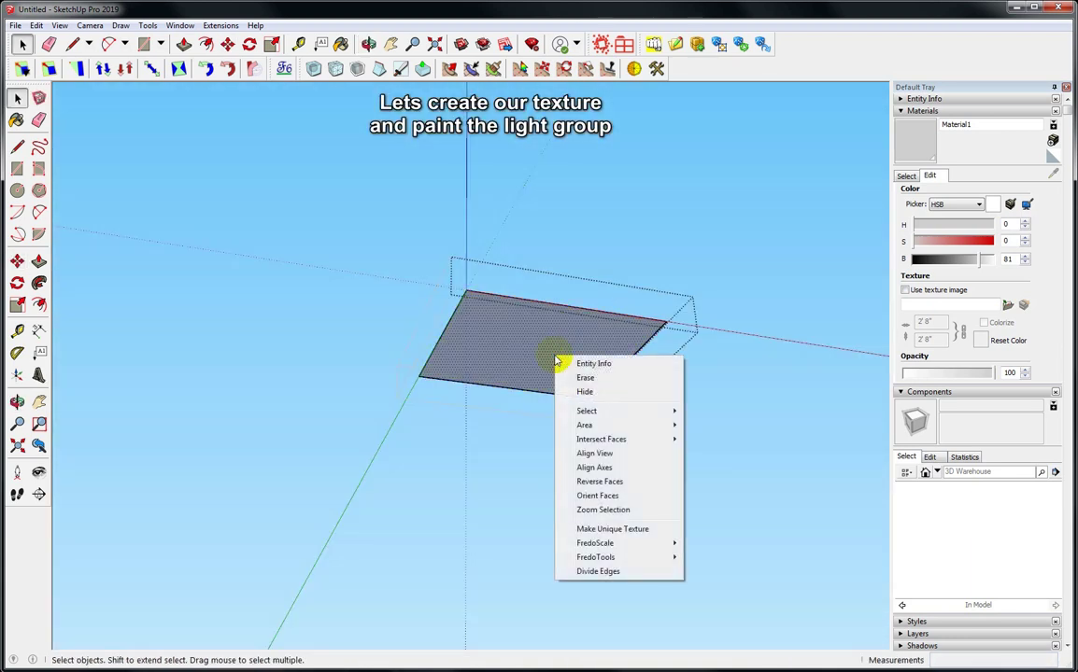
click(633, 488)
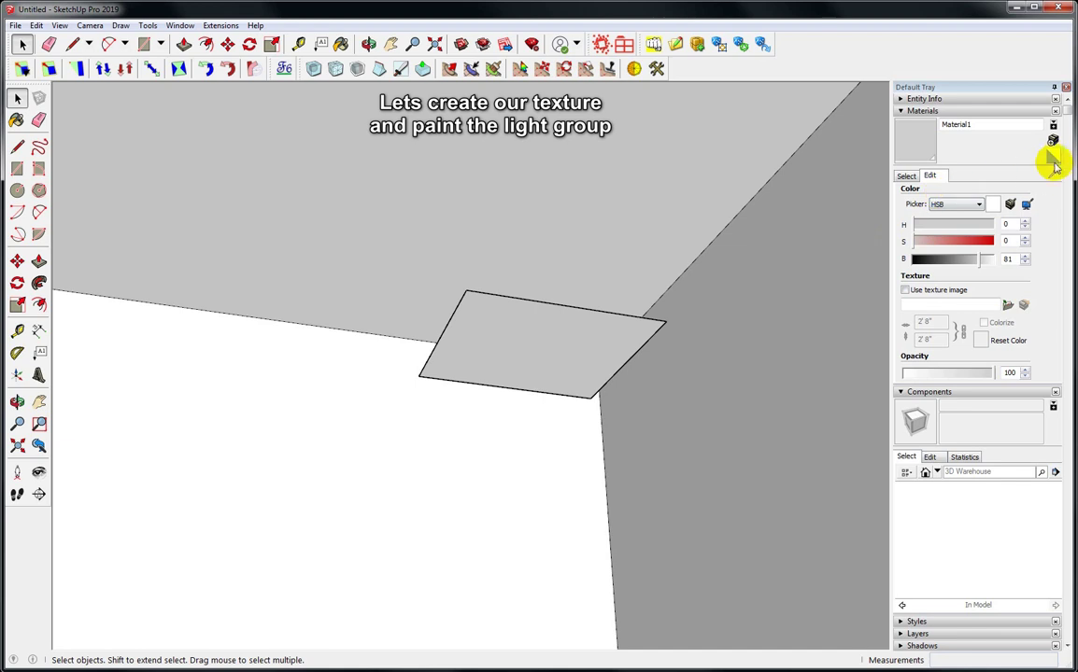
click(906, 177)
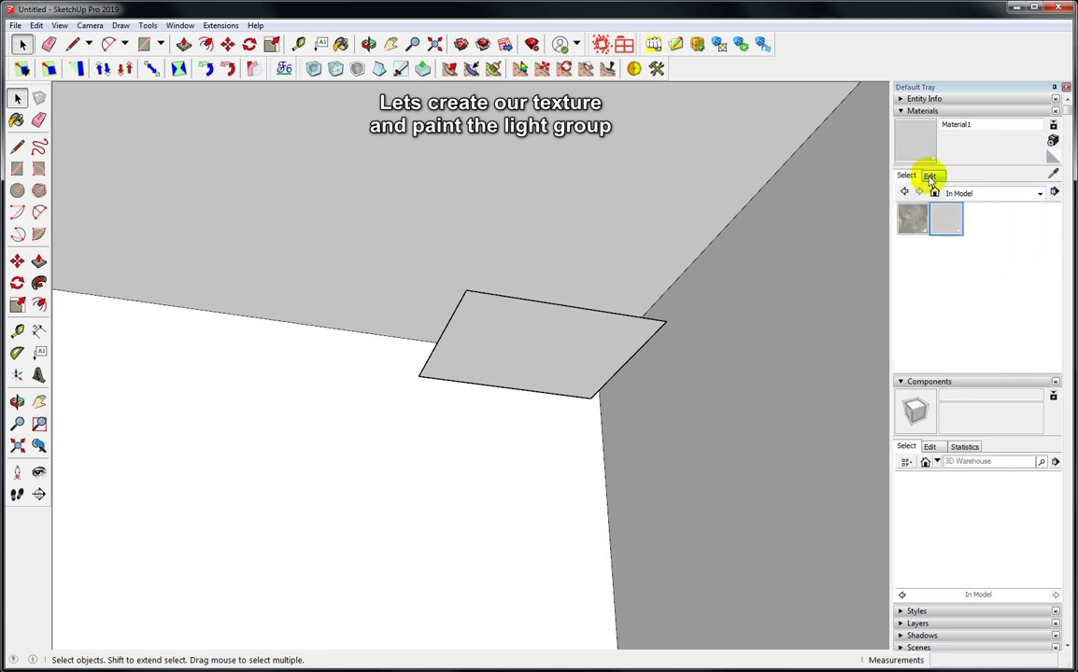
click(1053, 141)
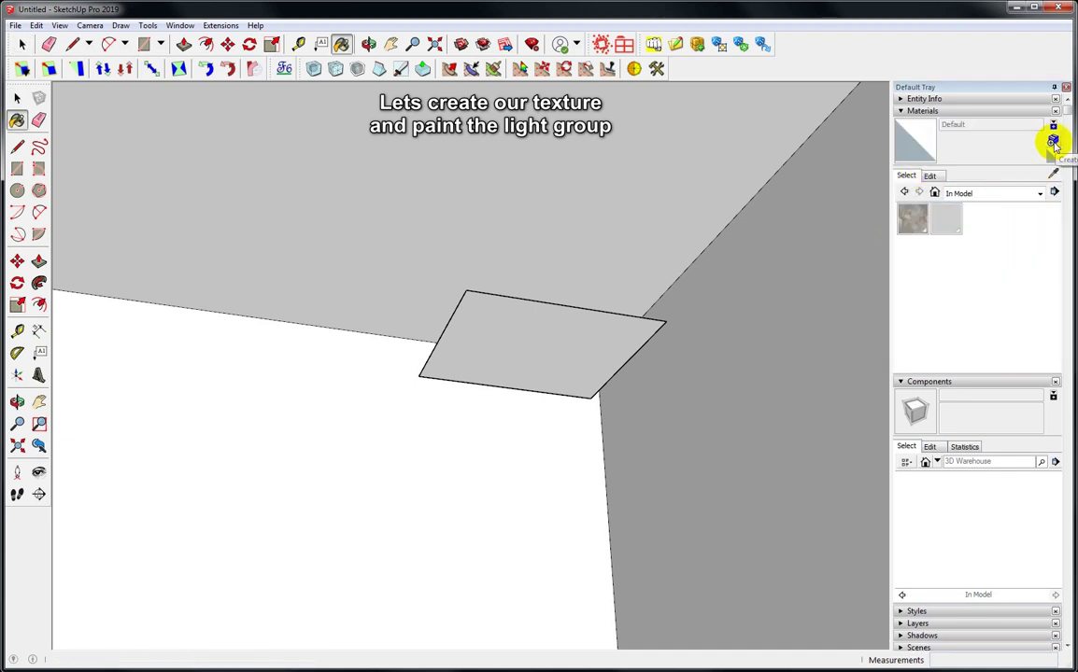
click(1053, 141)
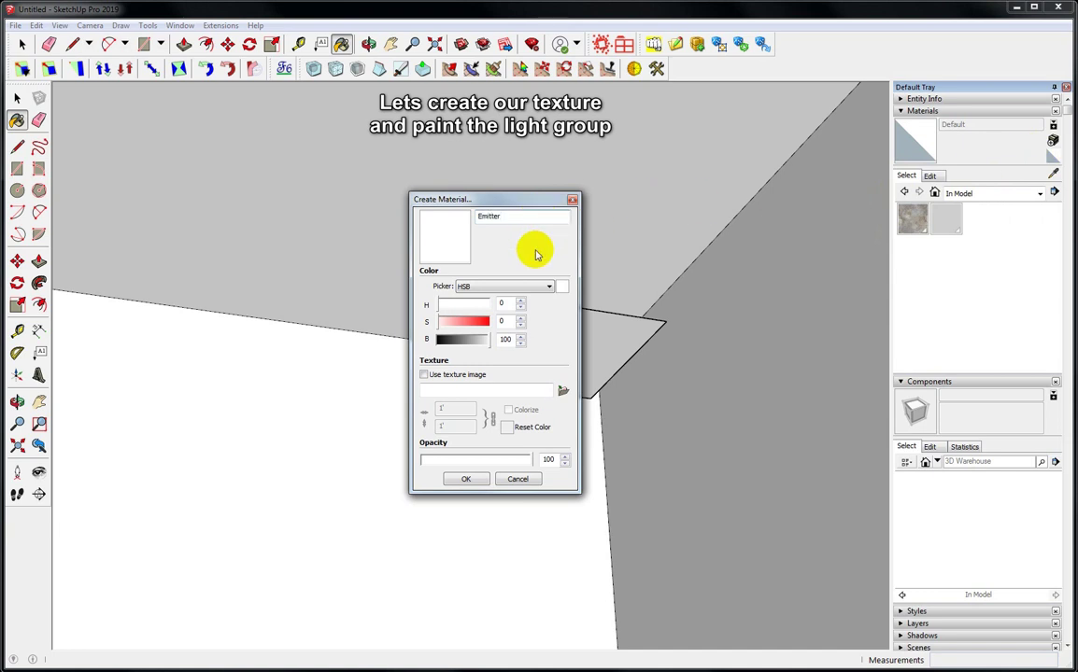
click(467, 480)
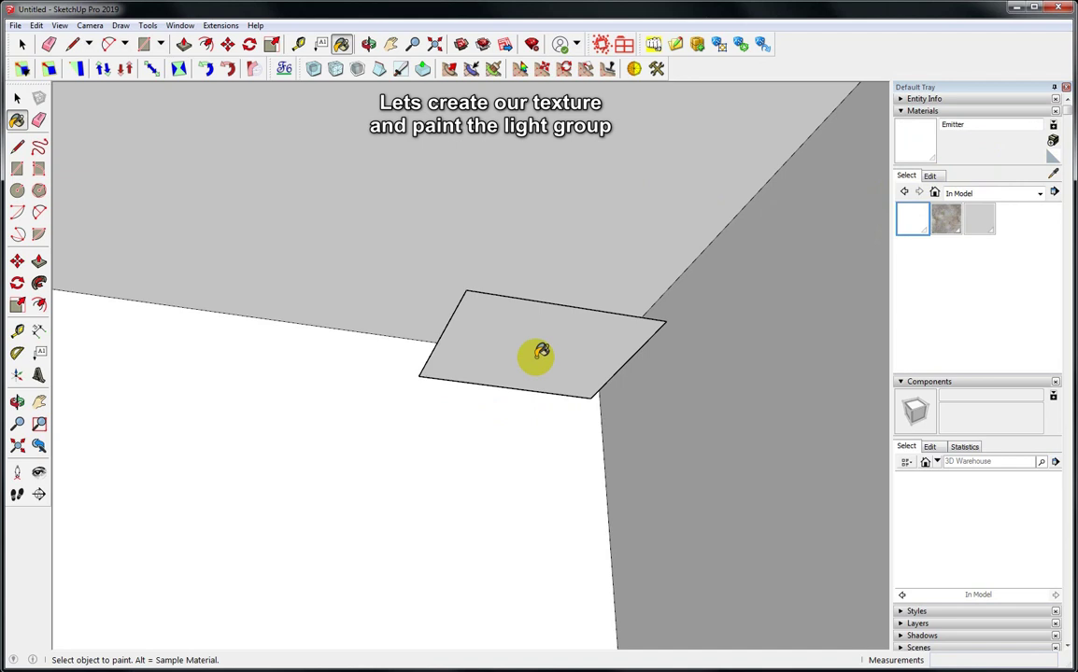
key(space)
Step: Orbit around the box to see the light panel inside the room
mouse_move(532, 360)
middle_down()
mouse_move(558, 273)
mouse_move(597, 452)
mouse_move(613, 448)
middle_up()
scroll(558, 273, down, 5)
drag(612, 448, 650, 446)
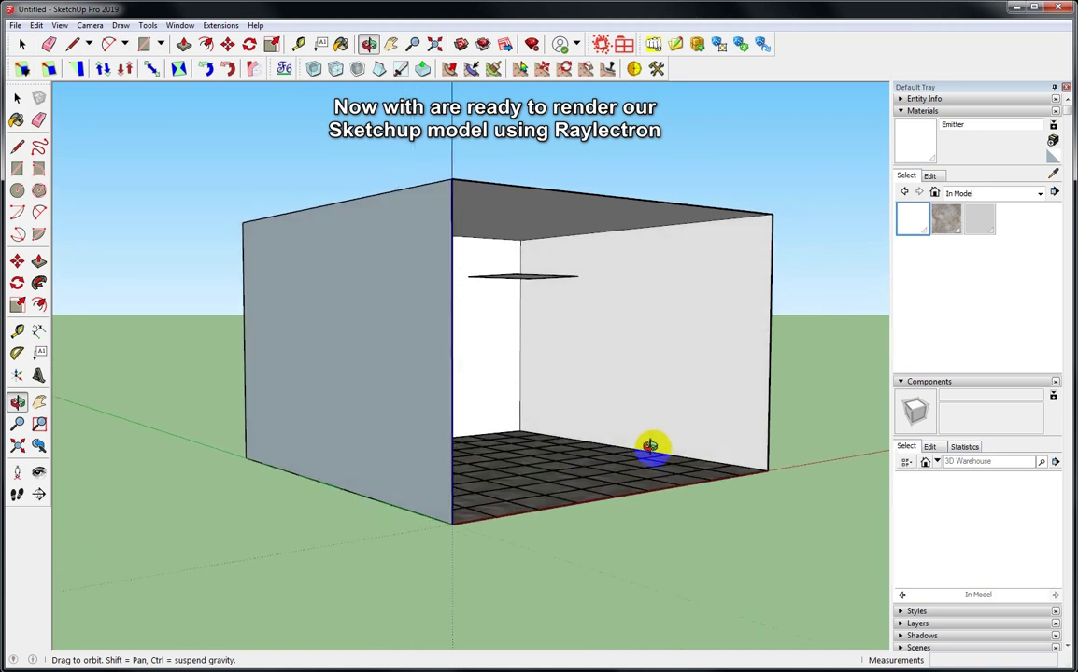
Step: Zoom toward the floor and tilt to a low angle over the marble tiles
scroll(486, 505, up, 2)
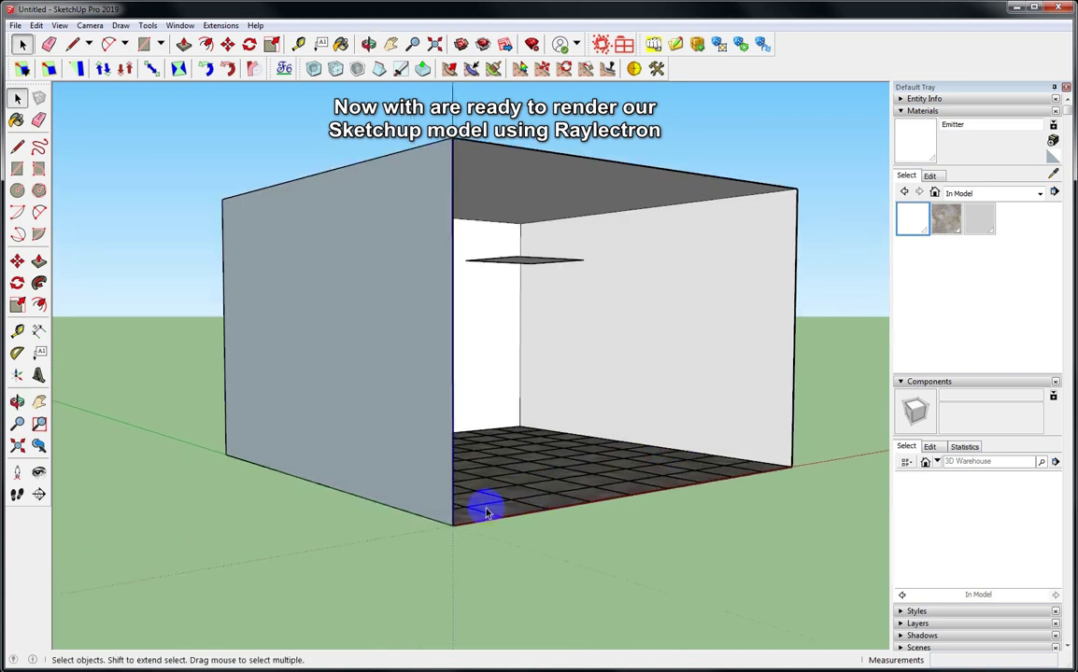
scroll(486, 512, up, 3)
scroll(486, 512, up, 1)
scroll(489, 507, up, 2)
scroll(492, 505, up, 1)
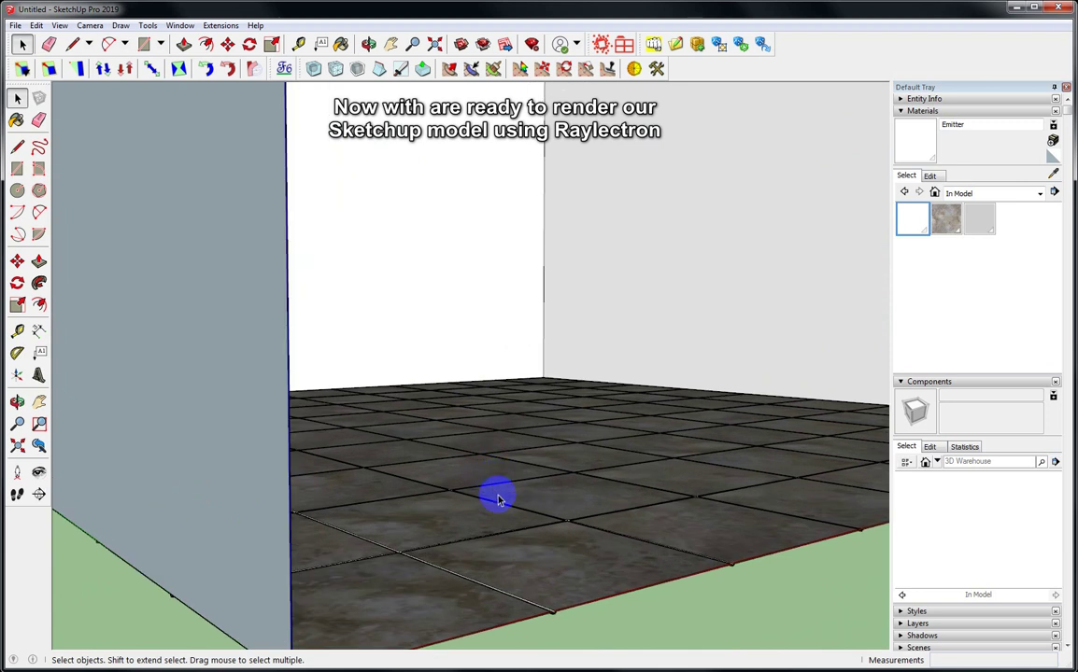
scroll(498, 500, up, 2)
scroll(498, 467, up, 2)
scroll(498, 432, up, 1)
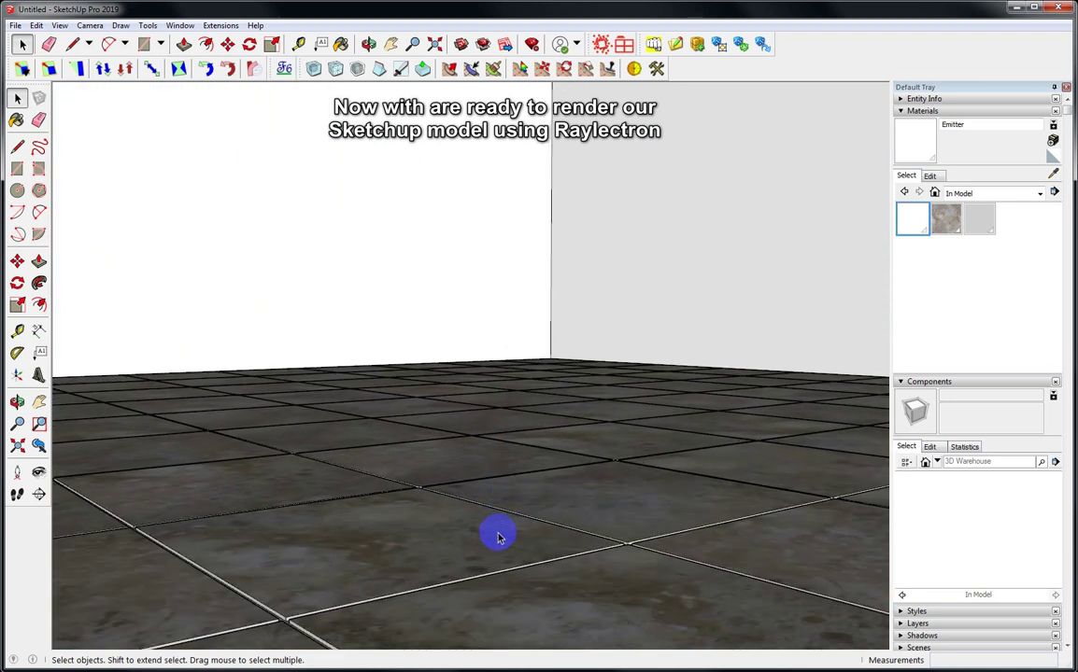
mouse_move(502, 641)
middle_down()
mouse_move(501, 665)
mouse_move(482, 455)
middle_up()
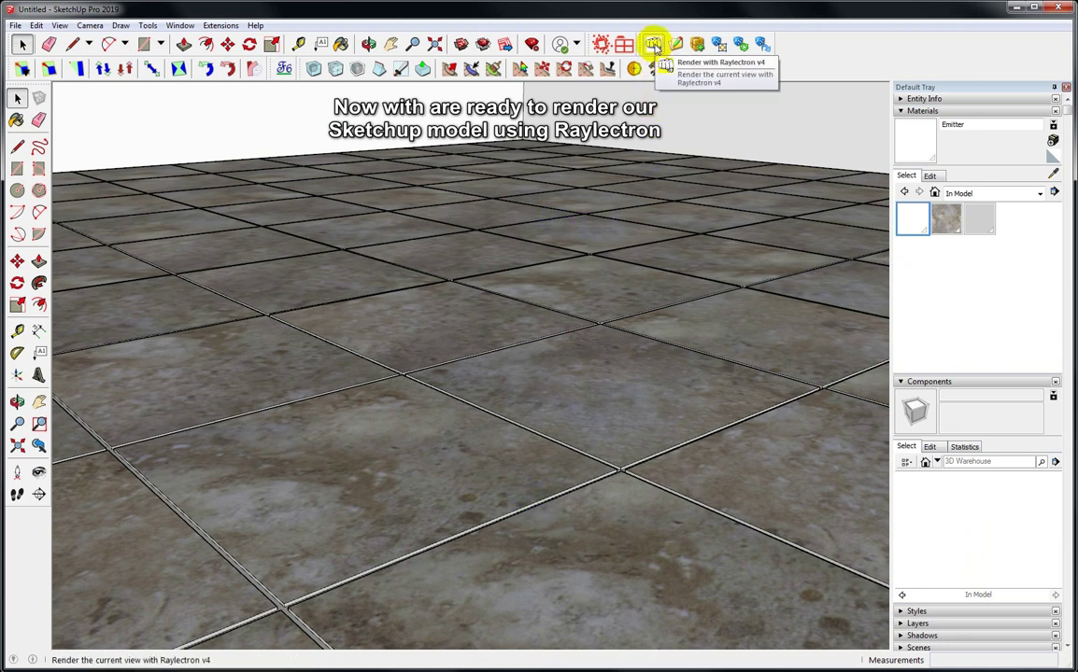
Step: Export the view to Raylectron as untitled.rof and render it with Sky illumination turned off
click(654, 45)
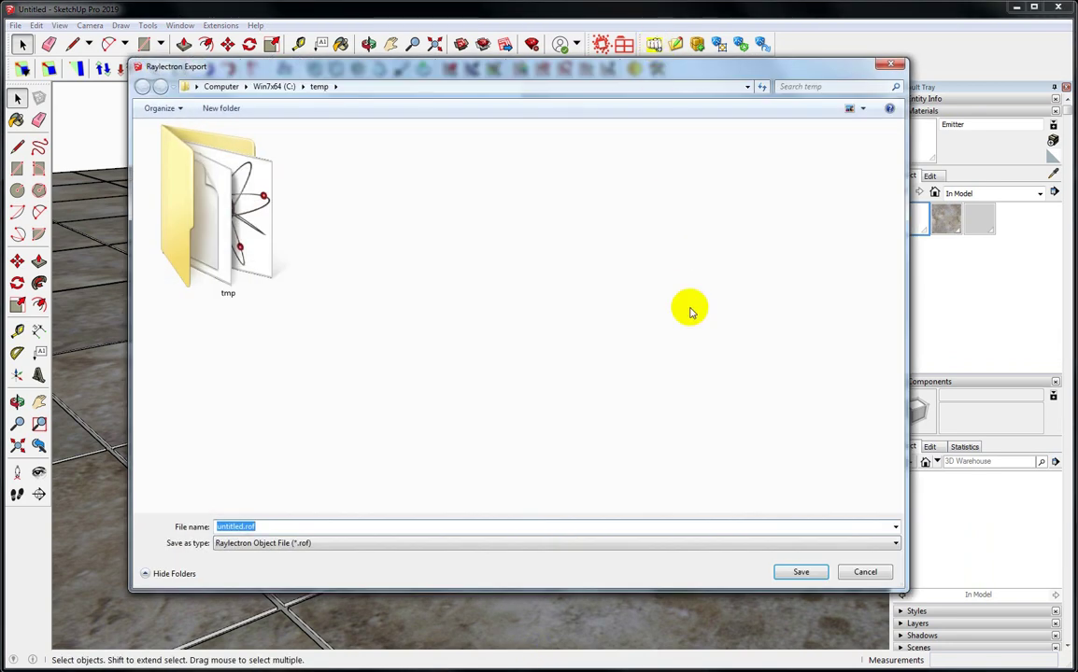
click(798, 572)
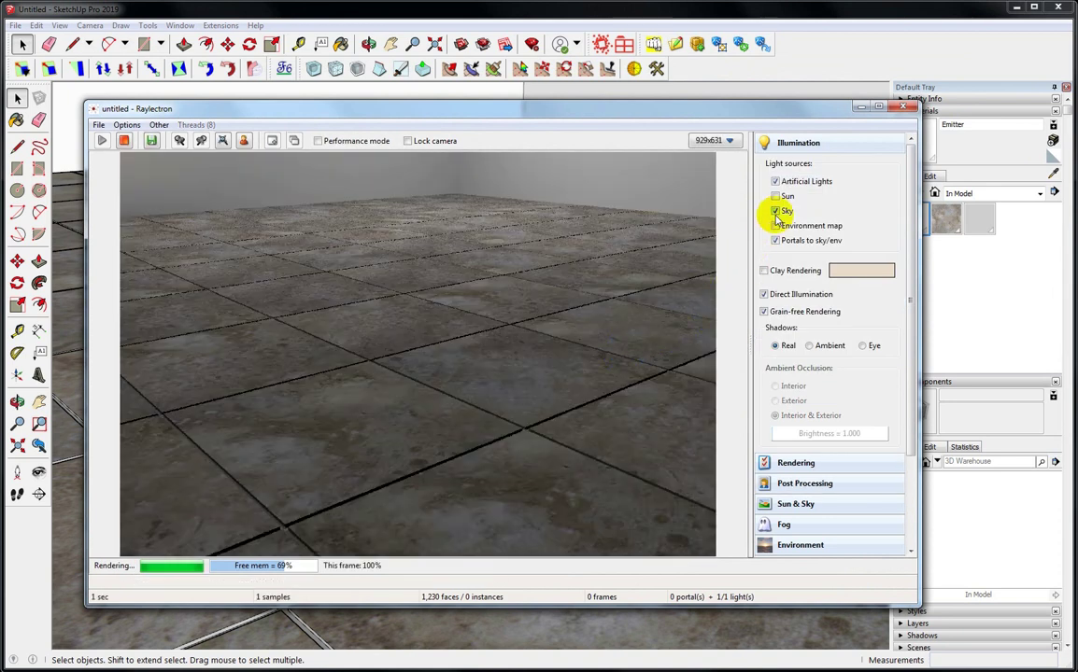
click(776, 212)
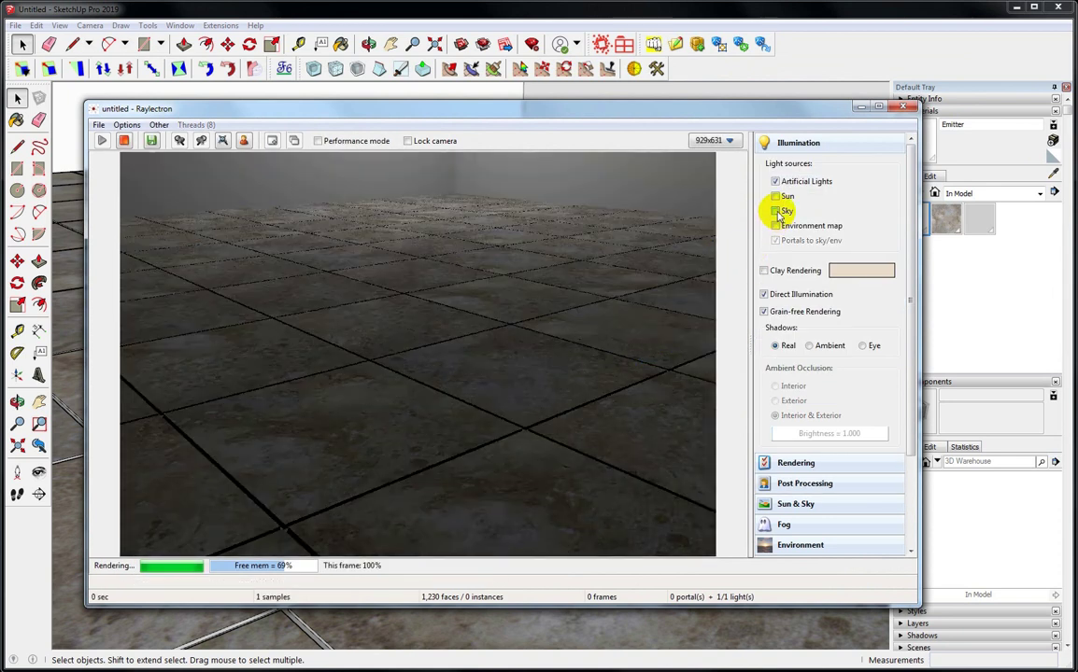
scroll(910, 518, down, 3)
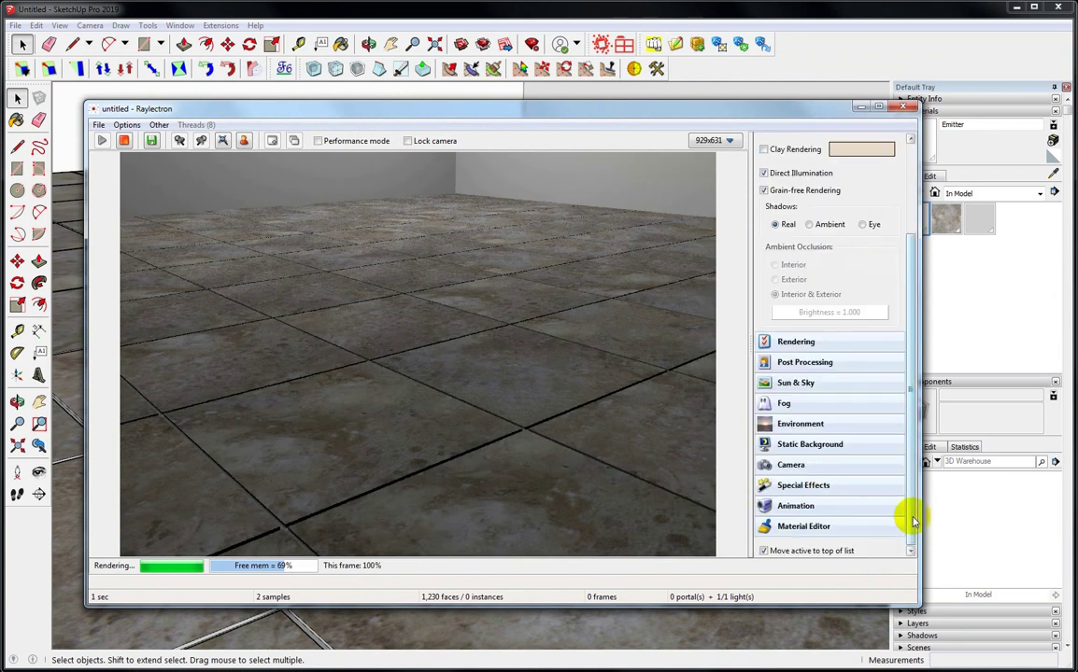
click(859, 529)
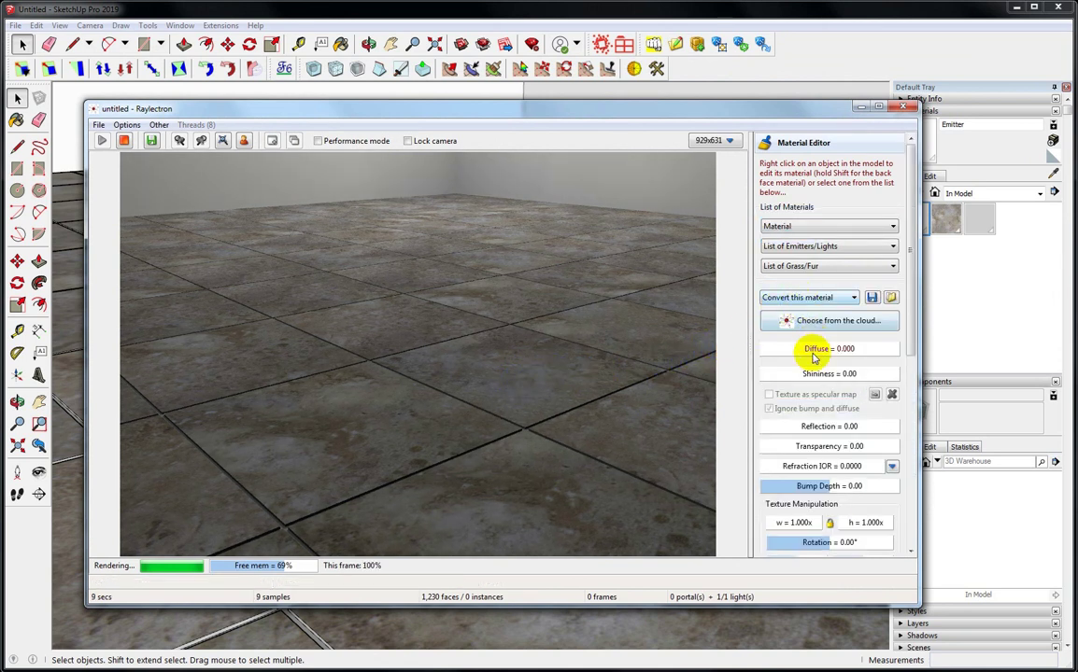
Step: Set the marble floor material's Shininess to 20 and Bump Depth to 3
double_click(811, 375)
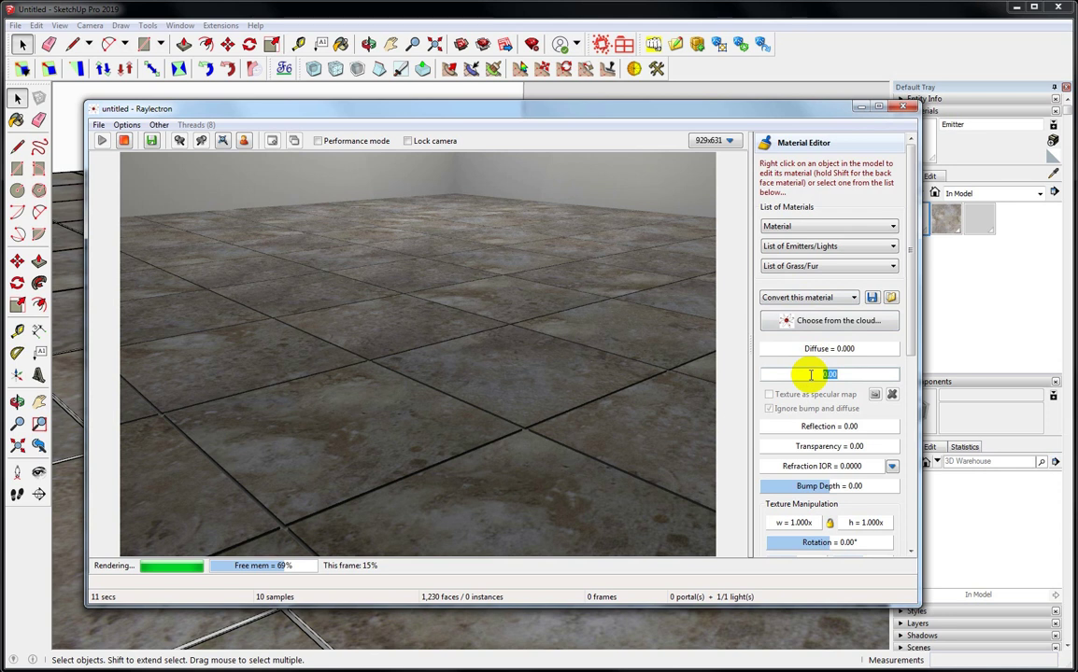
text(20)
key(Return)
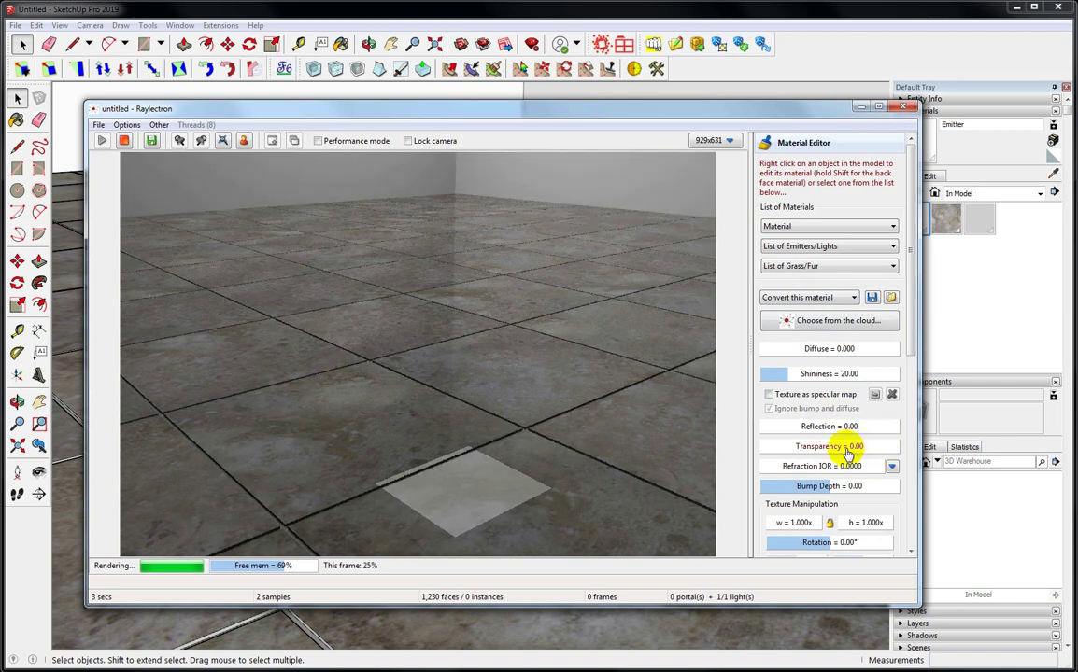
double_click(815, 487)
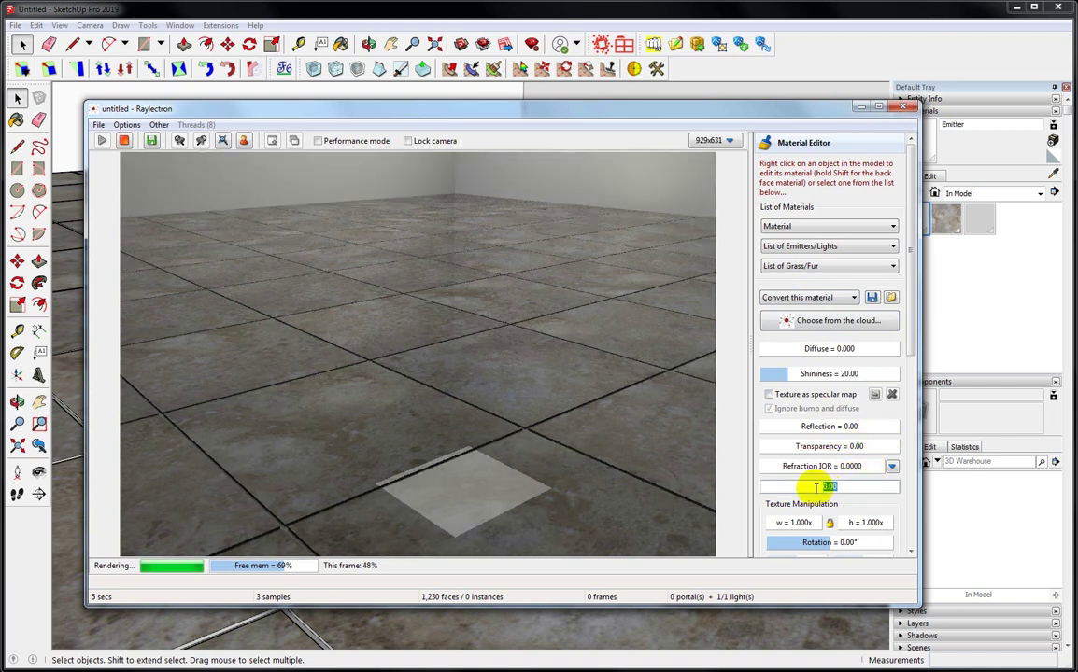
text(3)
key(Return)
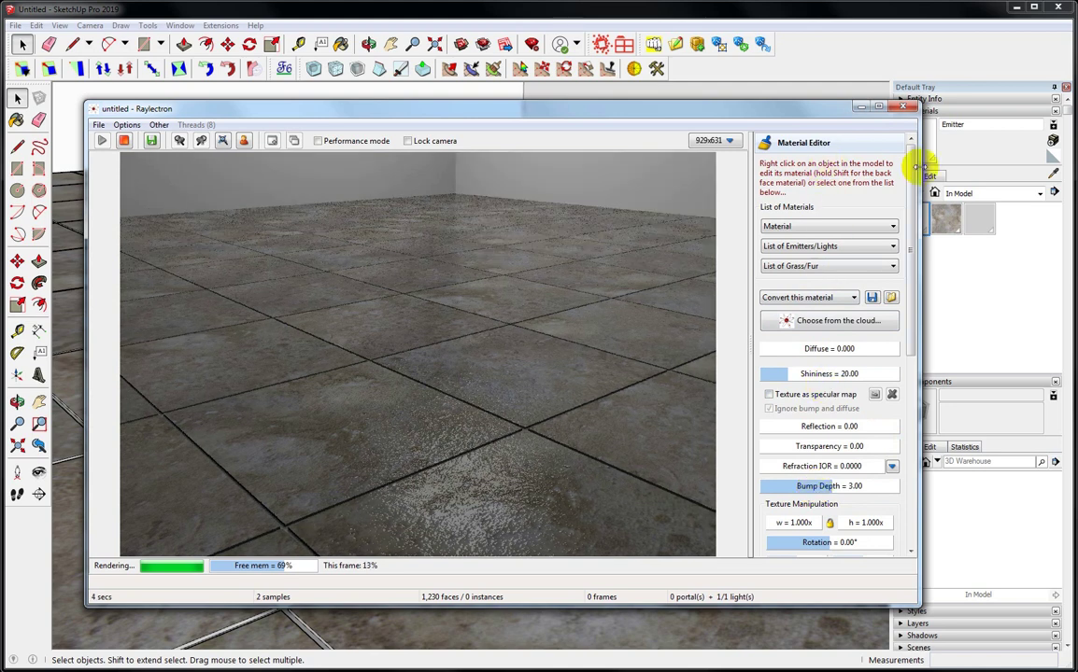
Step: Select the Emitter light in the Material Editor and raise its Intensity from 35 to 60
click(866, 145)
click(814, 142)
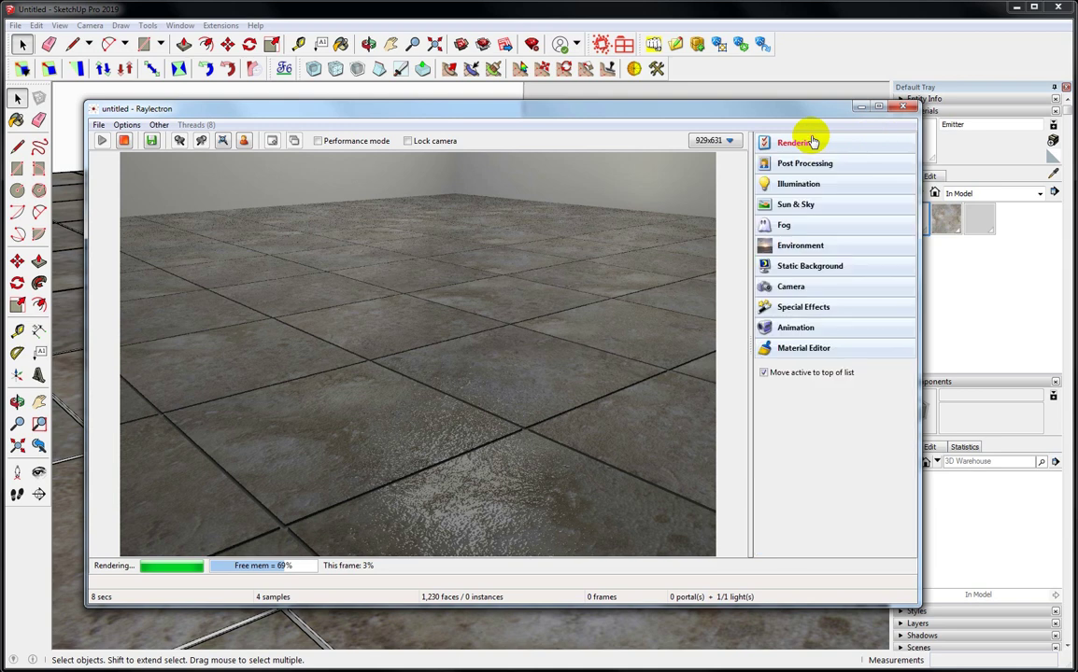
click(799, 348)
click(808, 246)
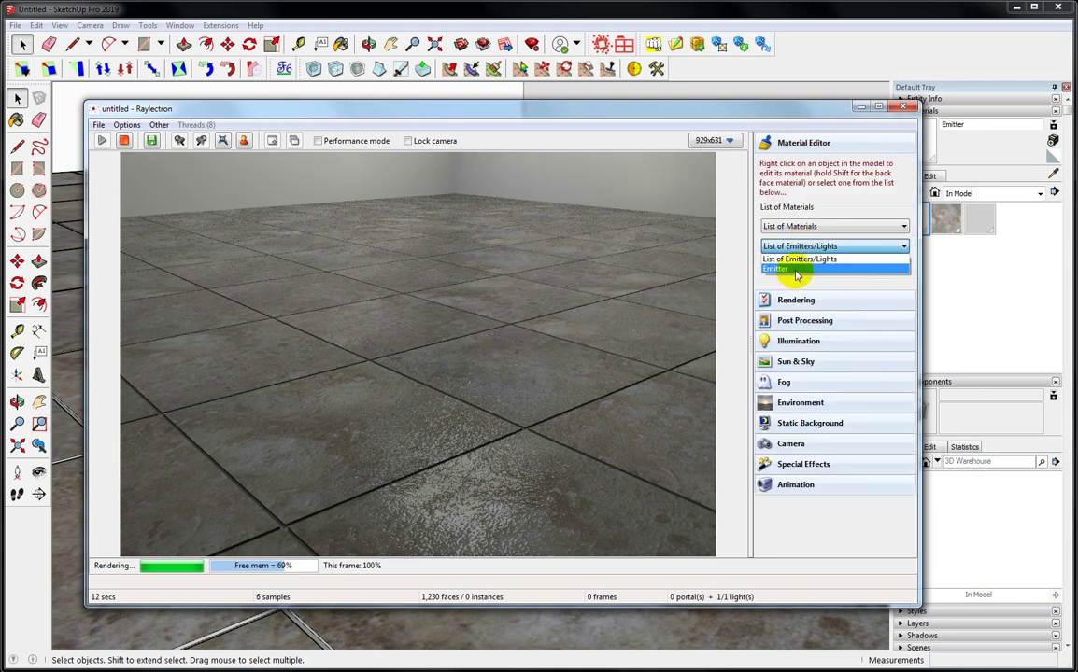
click(796, 271)
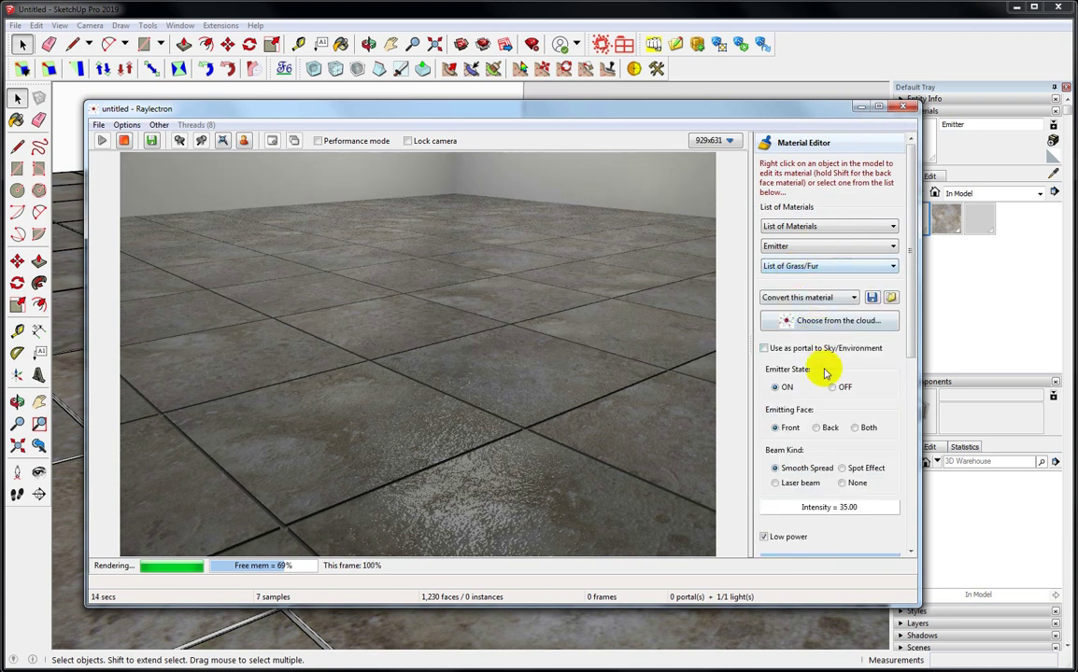
click(809, 507)
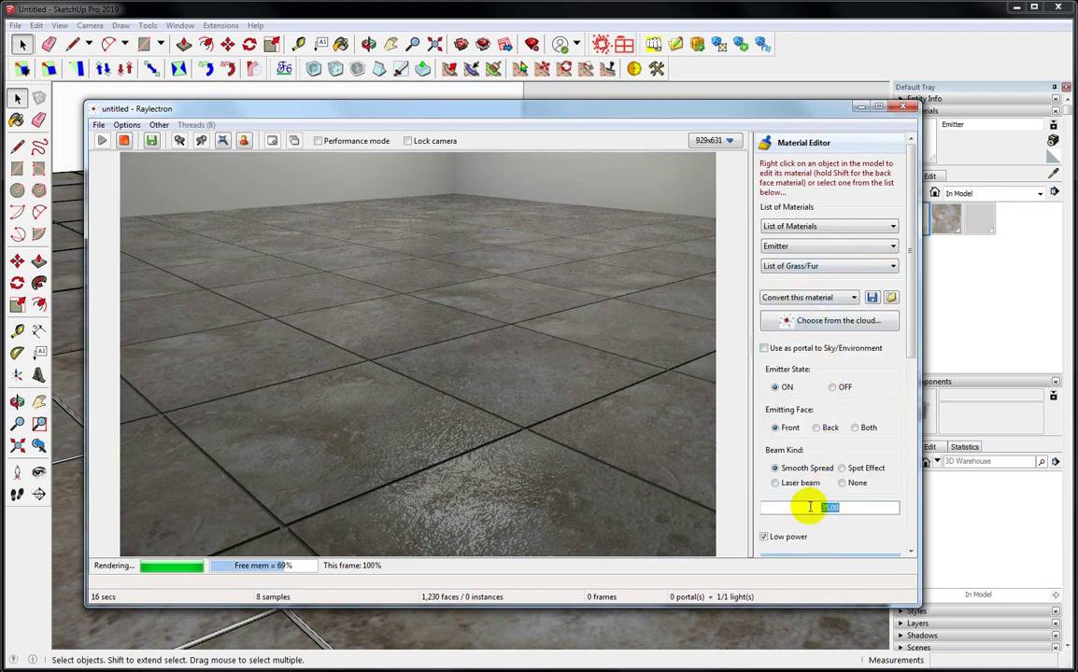
text(60)
key(Return)
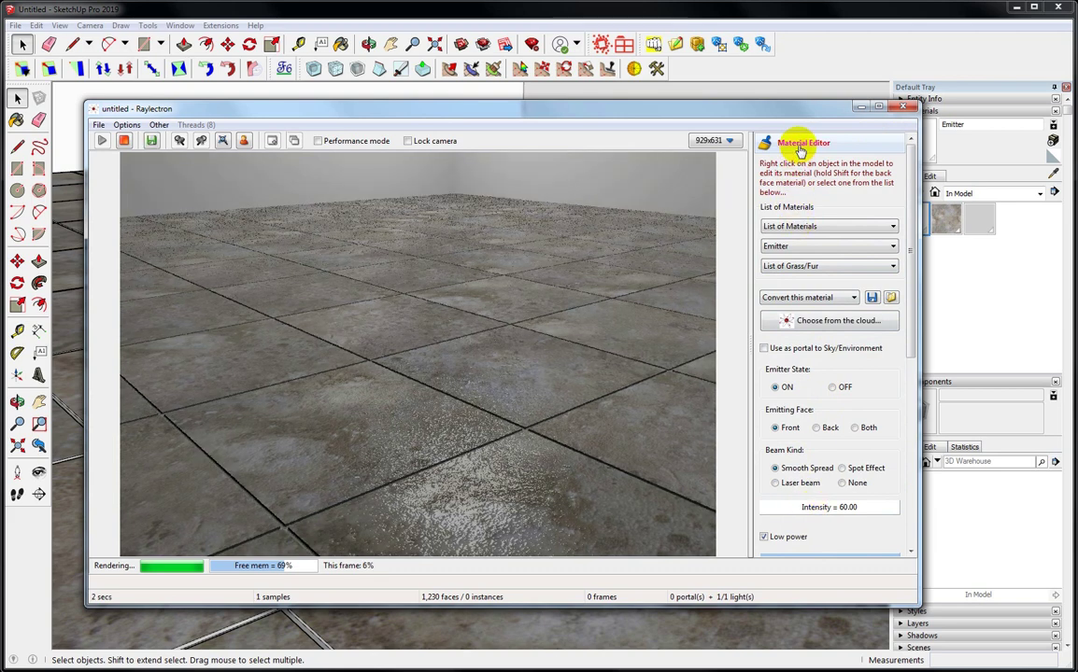
Step: Recolour the floor marble material to a grey-green at hue 145 (RGB 149, 161, 154)
right_click(418, 440)
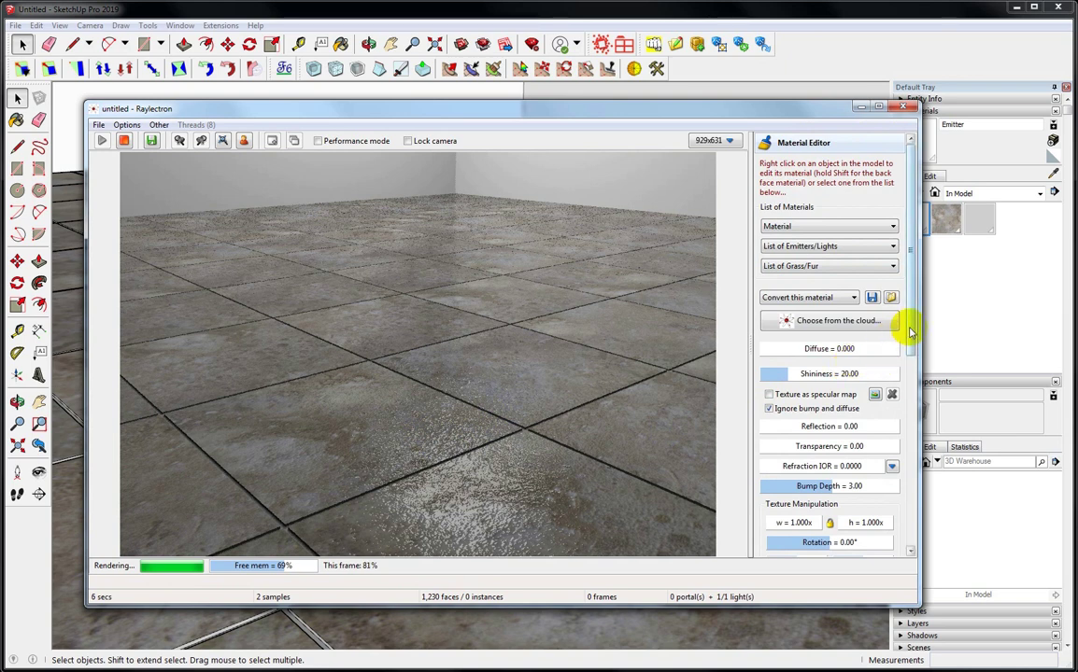
drag(909, 325, 909, 399)
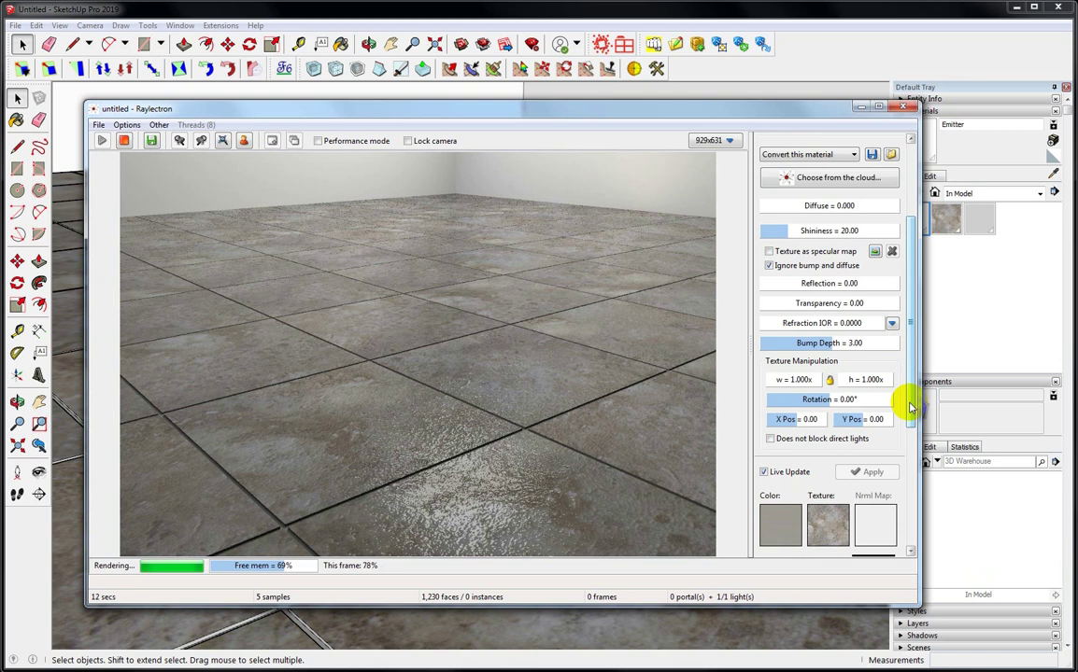
click(783, 532)
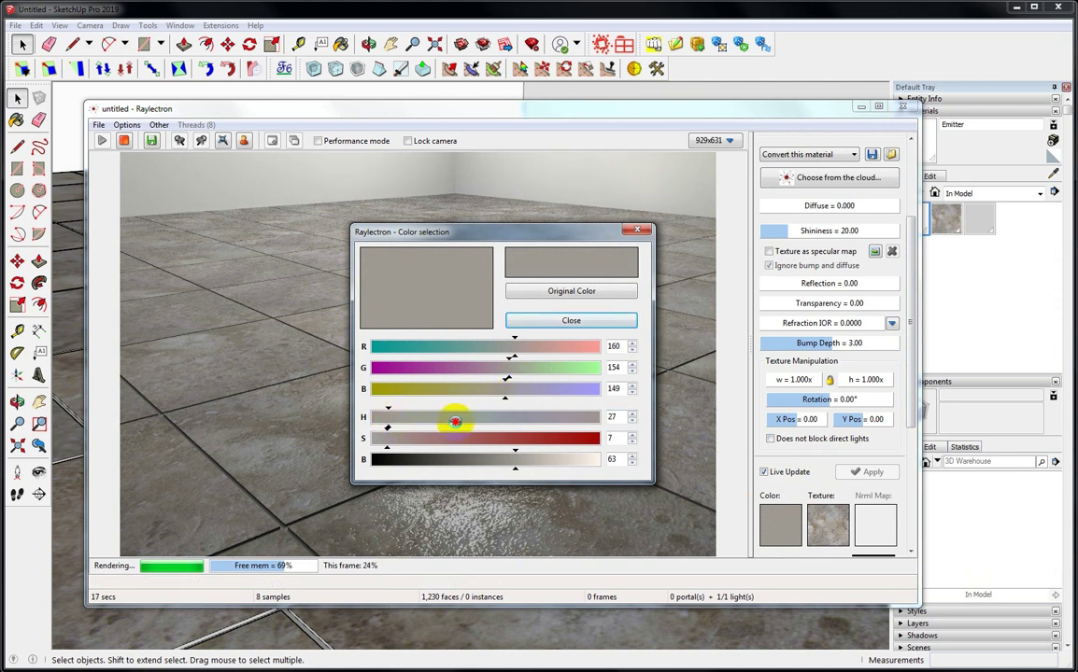
click(463, 421)
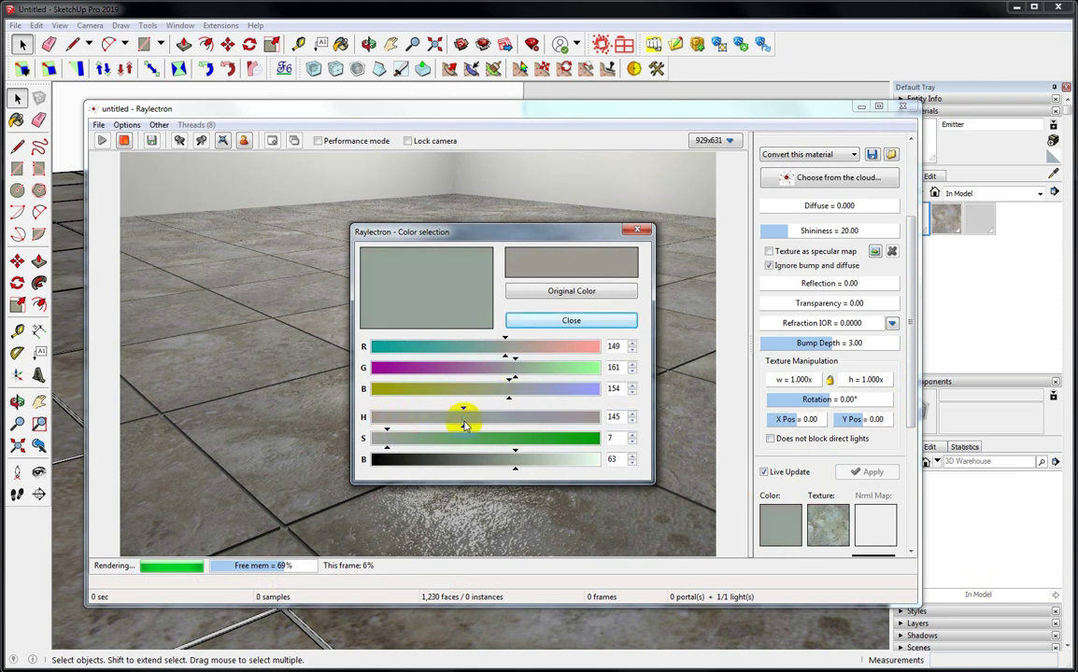
click(564, 323)
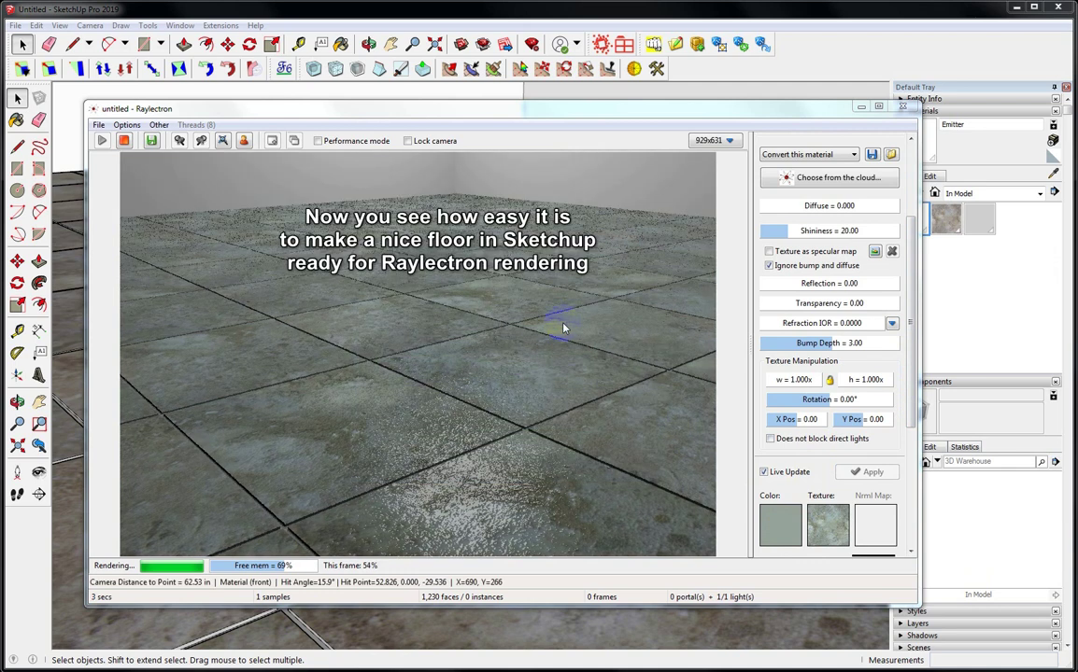